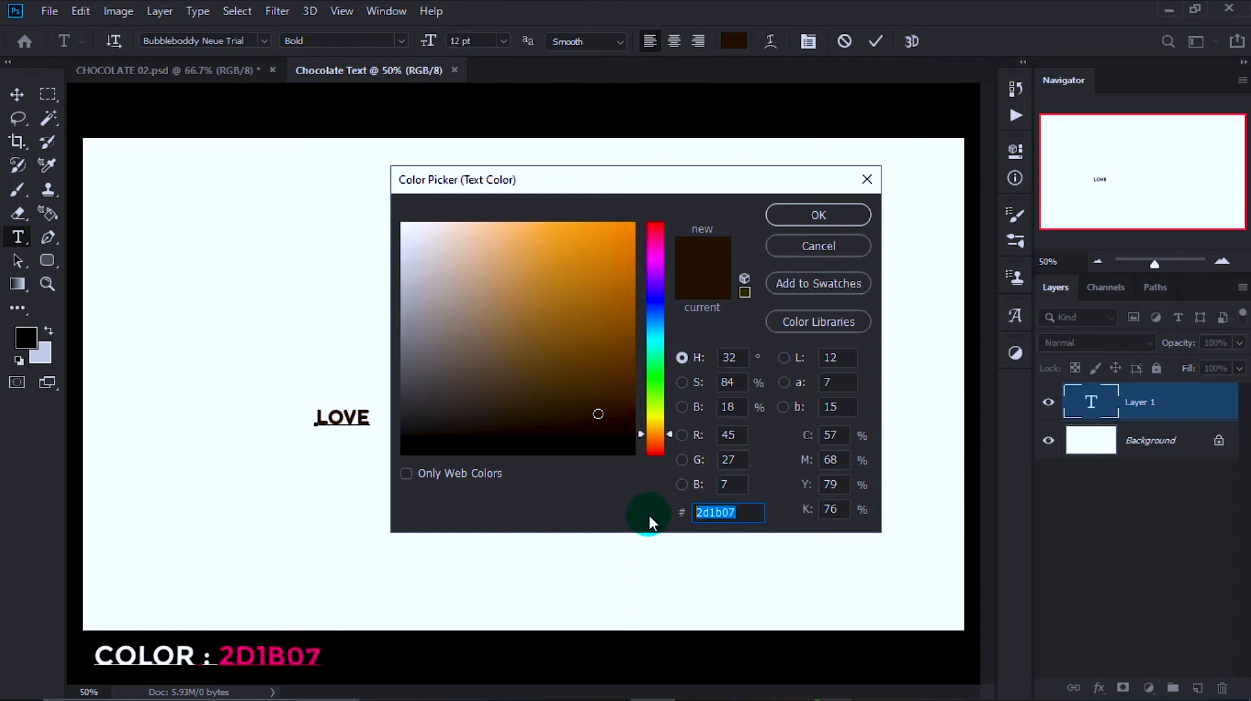
- Set the LOVE text color to 2D1B07 and commit the text
{"action": "type", "text": "B07"}
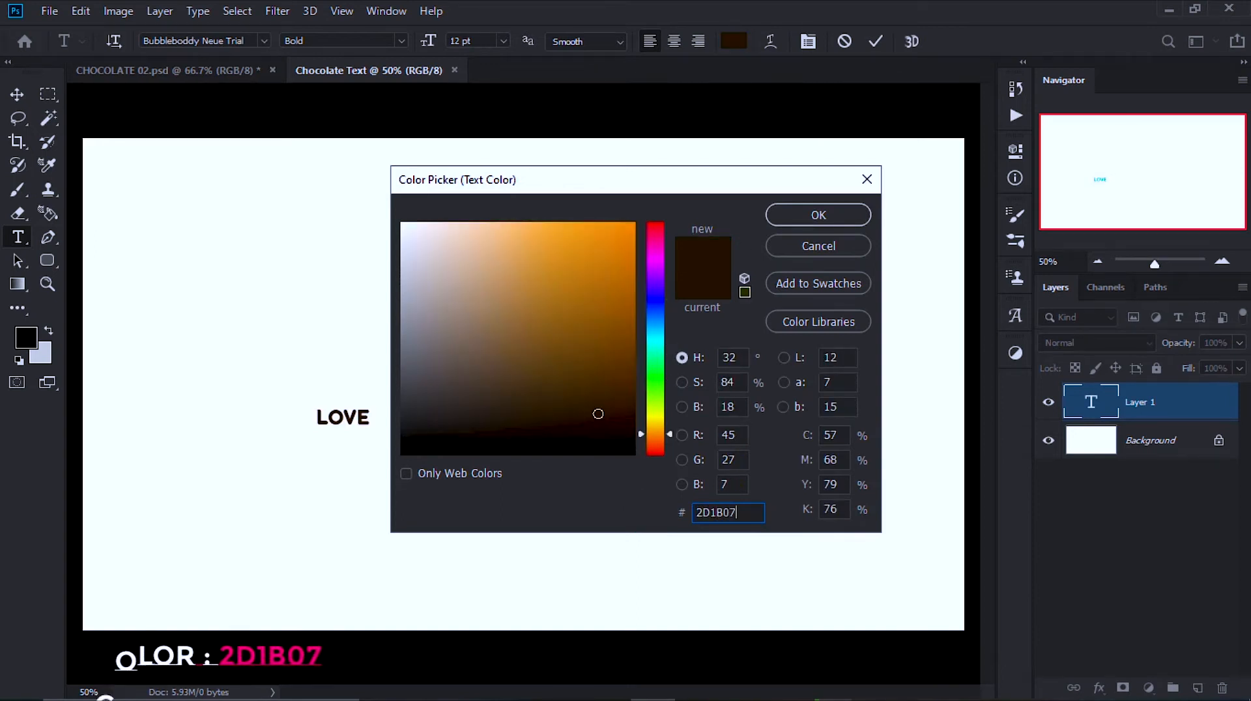
{"action": "left_click", "coordinate": [809, 214]}
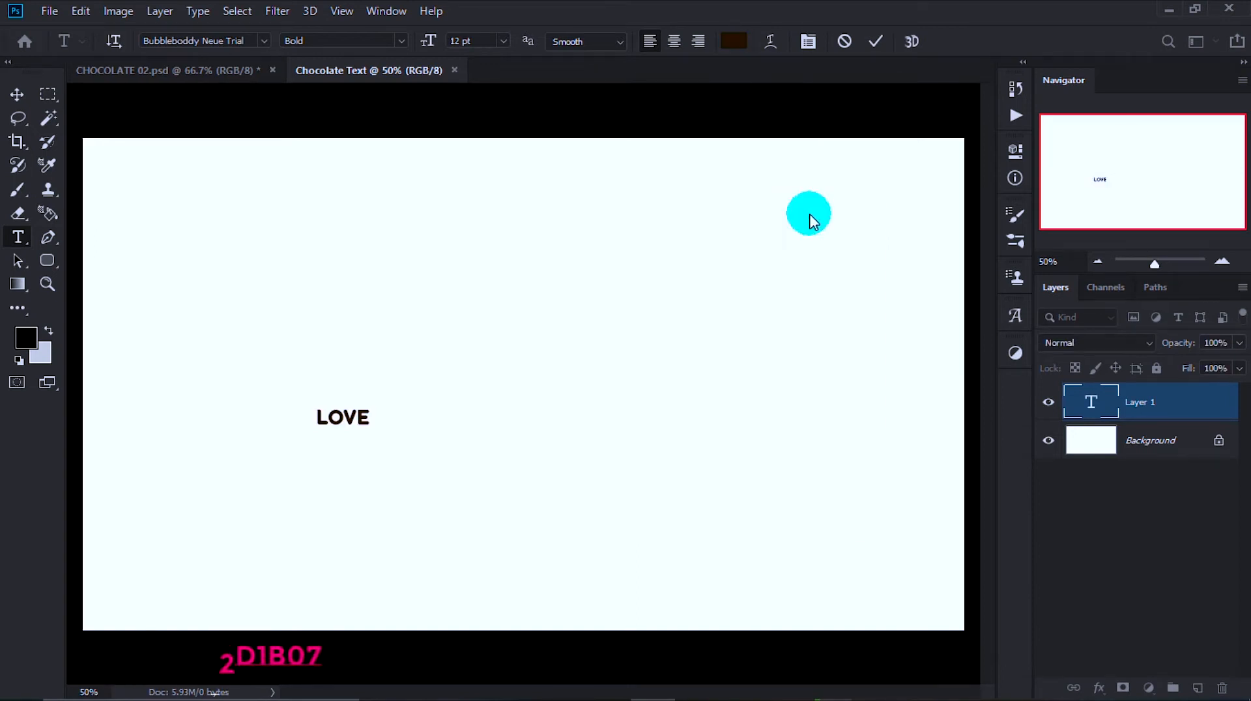
{"action": "left_click", "coordinate": [870, 50]}
- Enlarge the LOVE text to span most of the canvas width and center it on the canvas
{"action": "left_click", "coordinate": [17, 95]}
{"action": "left_click_drag", "start_coordinate": [369, 427], "coordinate": [762, 567]}
{"action": "left_click_drag", "start_coordinate": [316, 407], "coordinate": [98, 302]}
{"action": "left_click_drag", "start_coordinate": [419, 500], "coordinate": [499, 435]}
{"action": "left_click", "coordinate": [878, 52]}
{"action": "left_click_drag", "start_coordinate": [417, 436], "coordinate": [450, 430]}
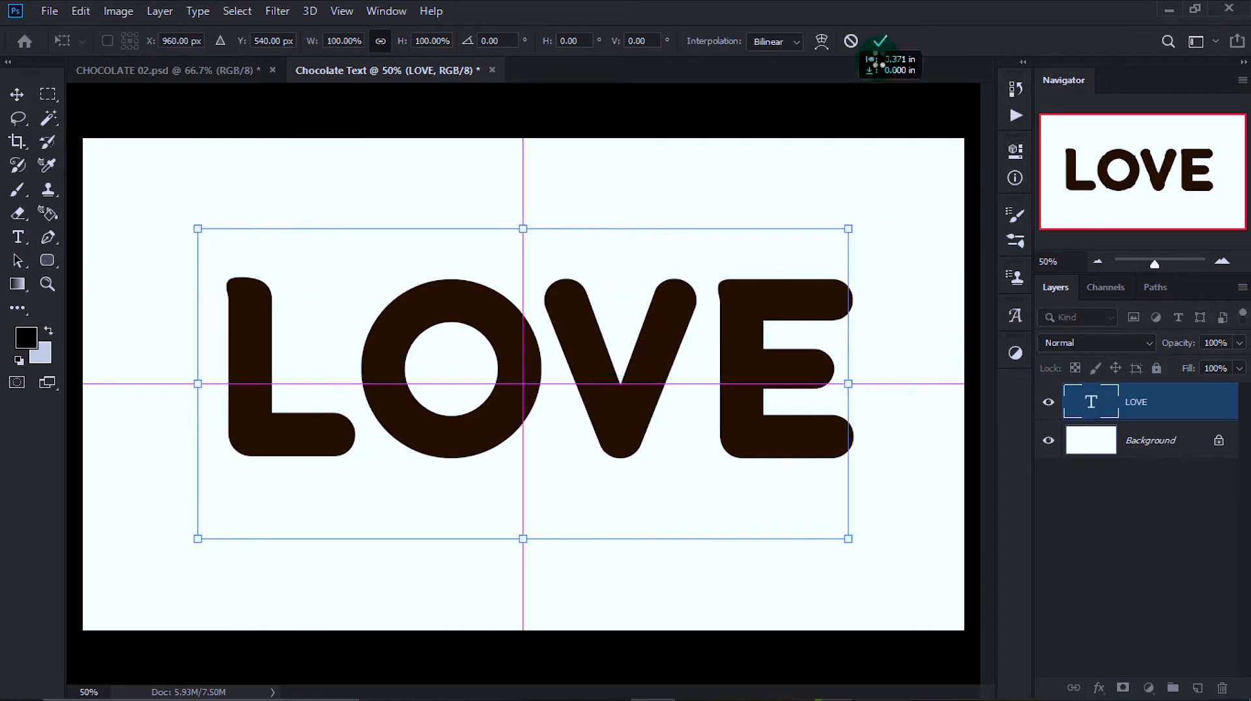
{"action": "left_click", "coordinate": [880, 41]}
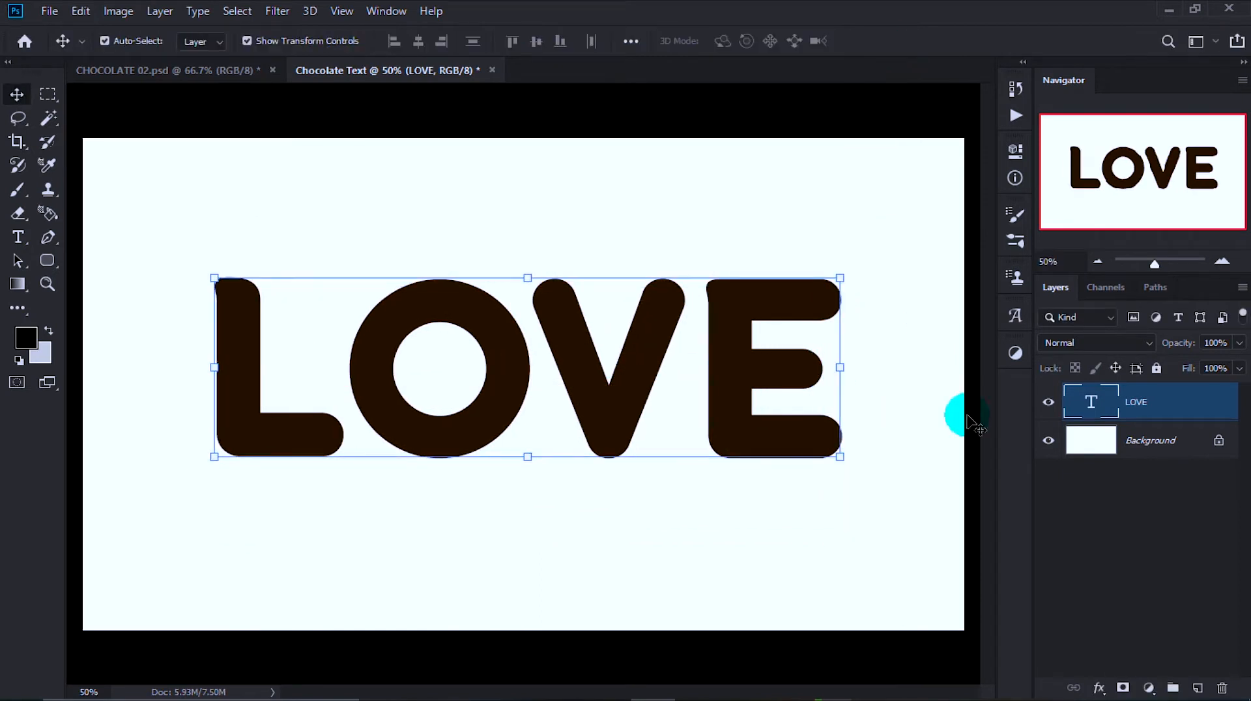
{"action": "left_click", "coordinate": [1060, 522]}
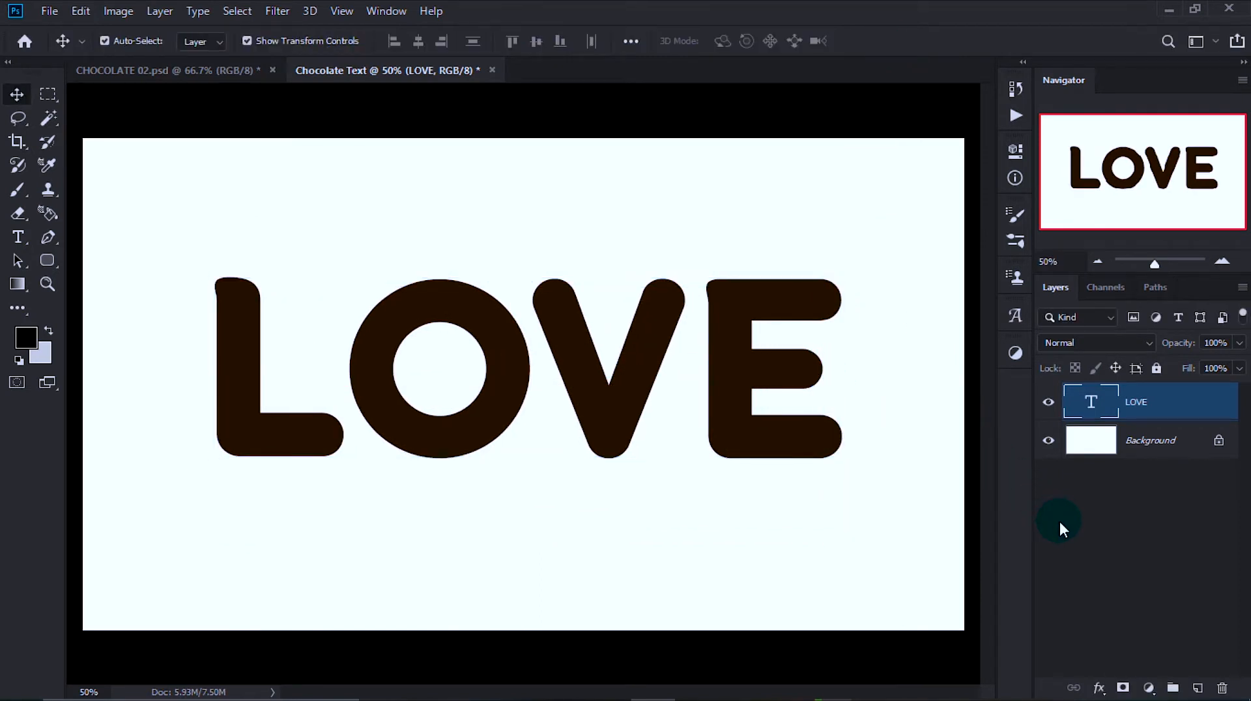
- Add a Bevel & Emboss layer style to the LOVE layer with the Inner Bevel style and Smooth technique
{"action": "right_click", "coordinate": [1140, 404]}
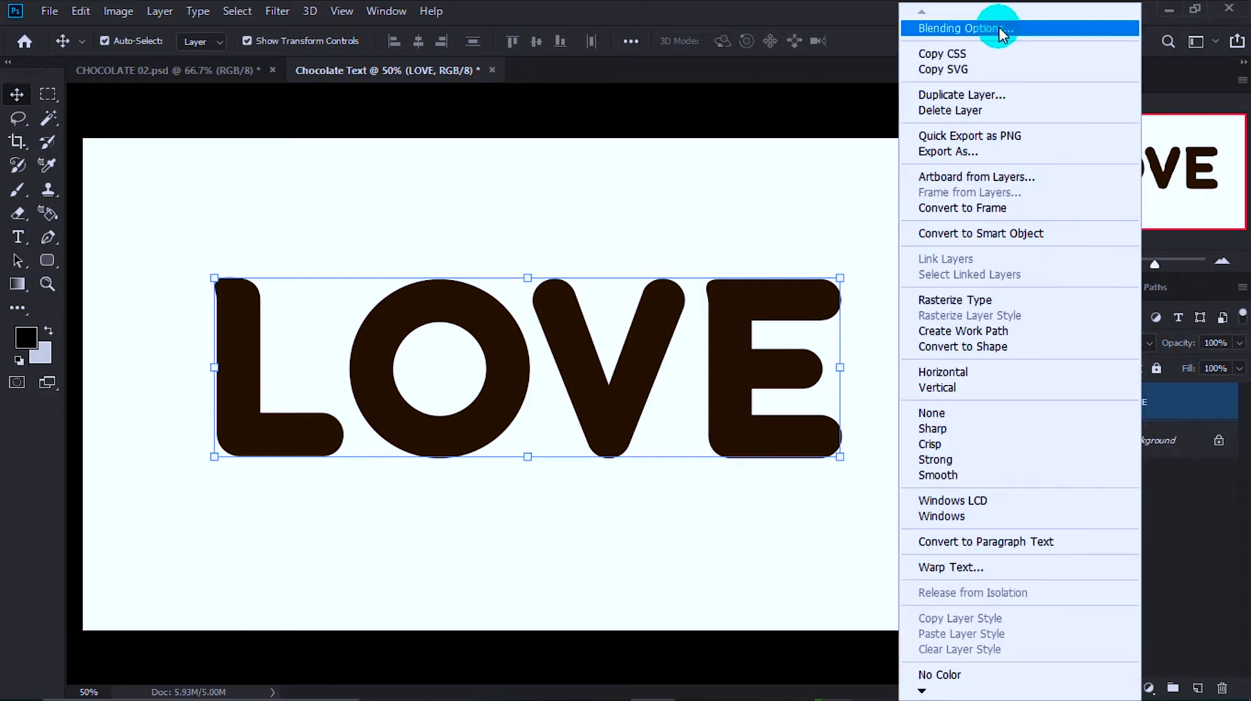
{"action": "left_click", "coordinate": [999, 26]}
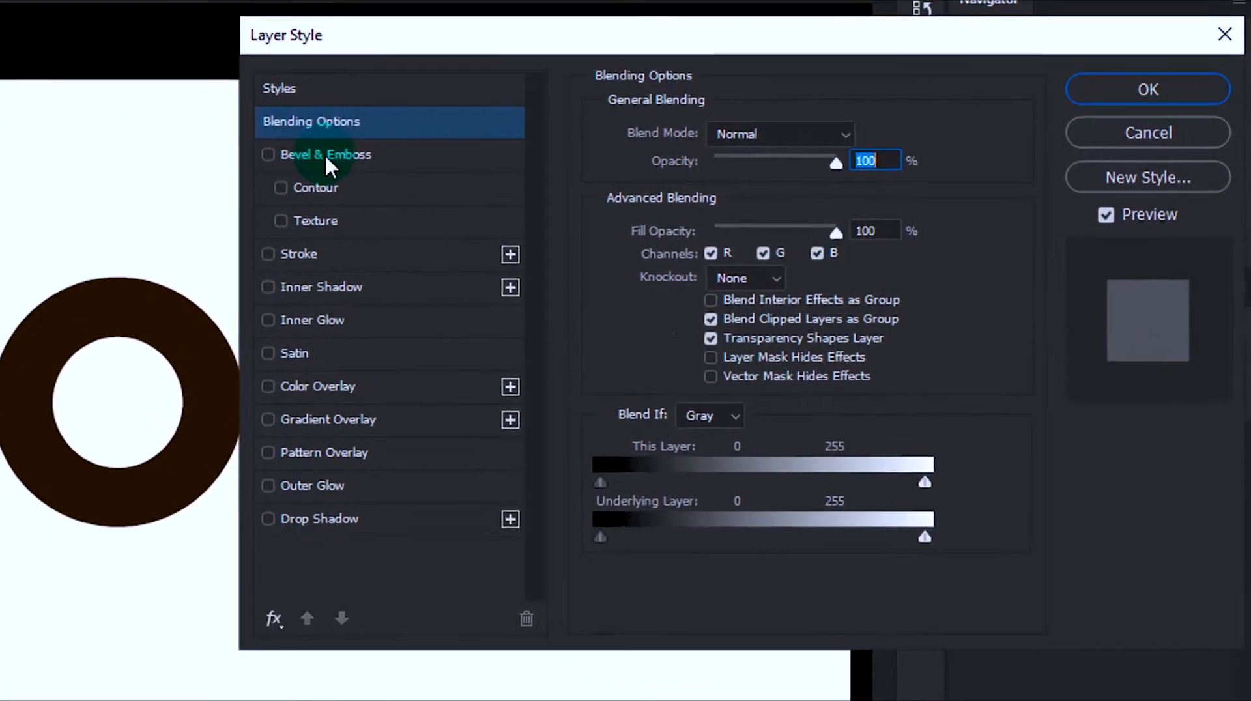
{"action": "left_click", "coordinate": [589, 188]}
{"action": "left_click", "coordinate": [740, 134]}
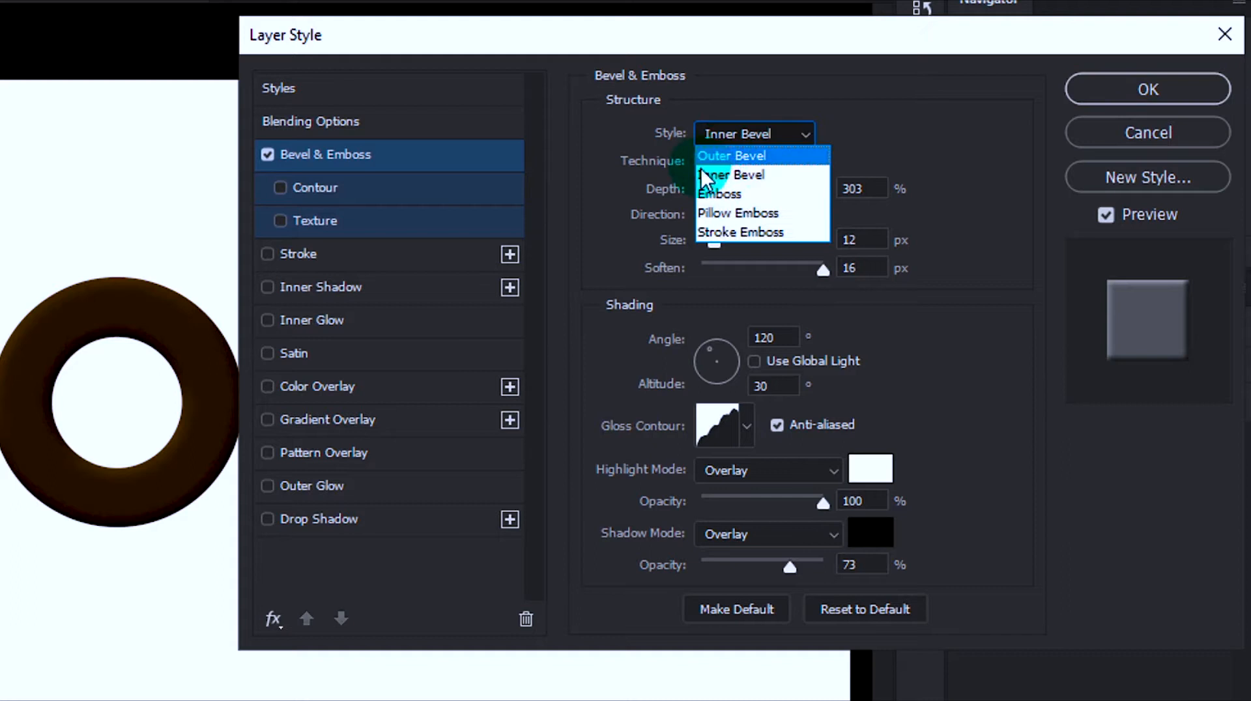
{"action": "left_click", "coordinate": [745, 175]}
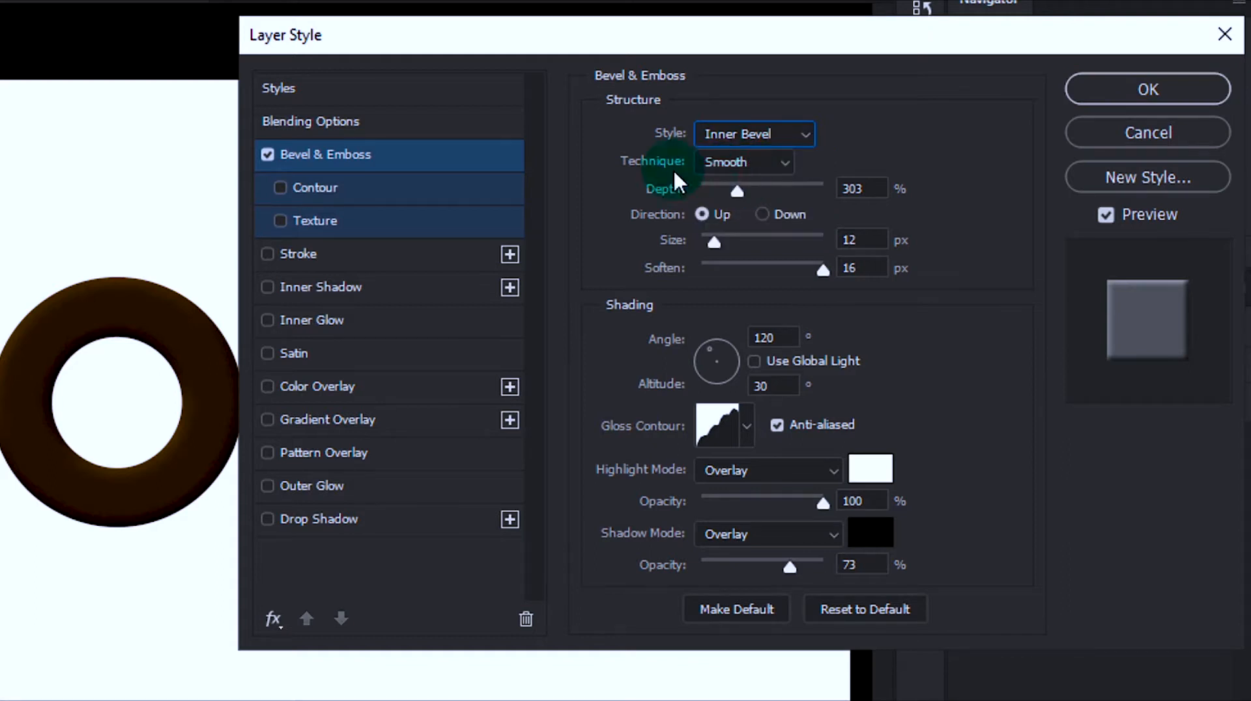
{"action": "left_click", "coordinate": [727, 166]}
{"action": "left_click", "coordinate": [715, 187]}
- Set the bevel's depth to 500%, size to 20 px and soften to 0 px
{"action": "left_click", "coordinate": [866, 189]}
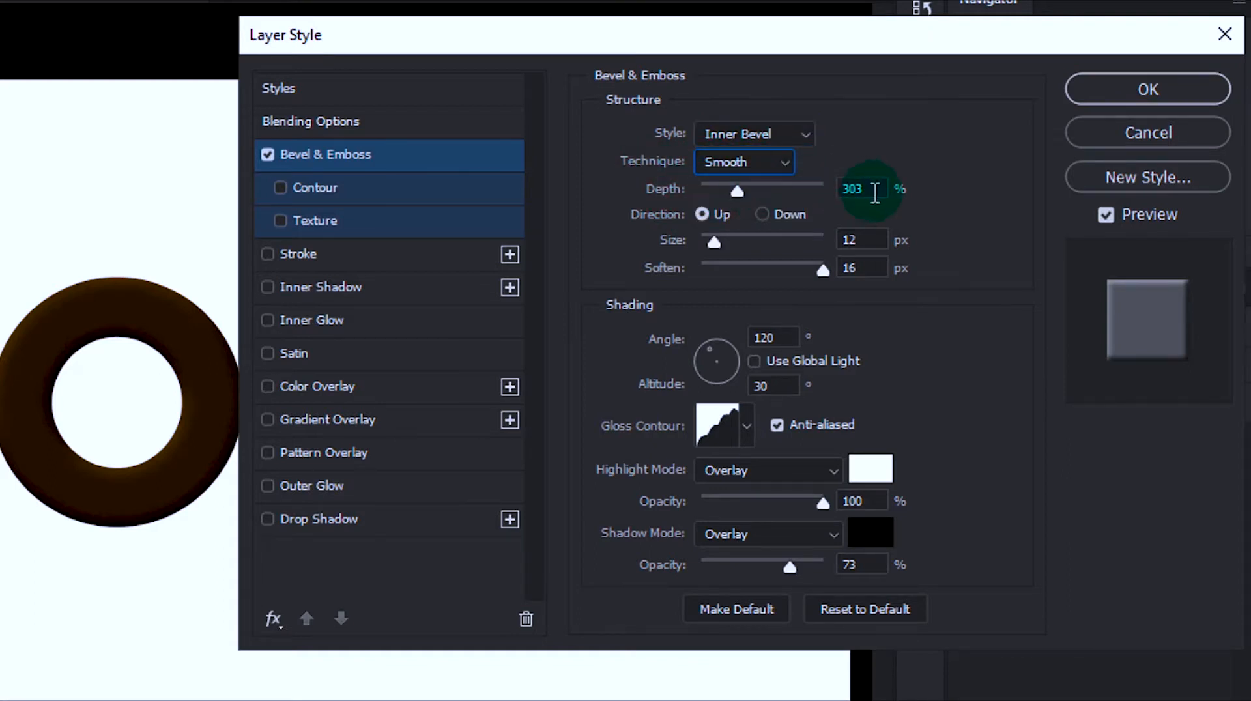
{"action": "type", "text": "500"}
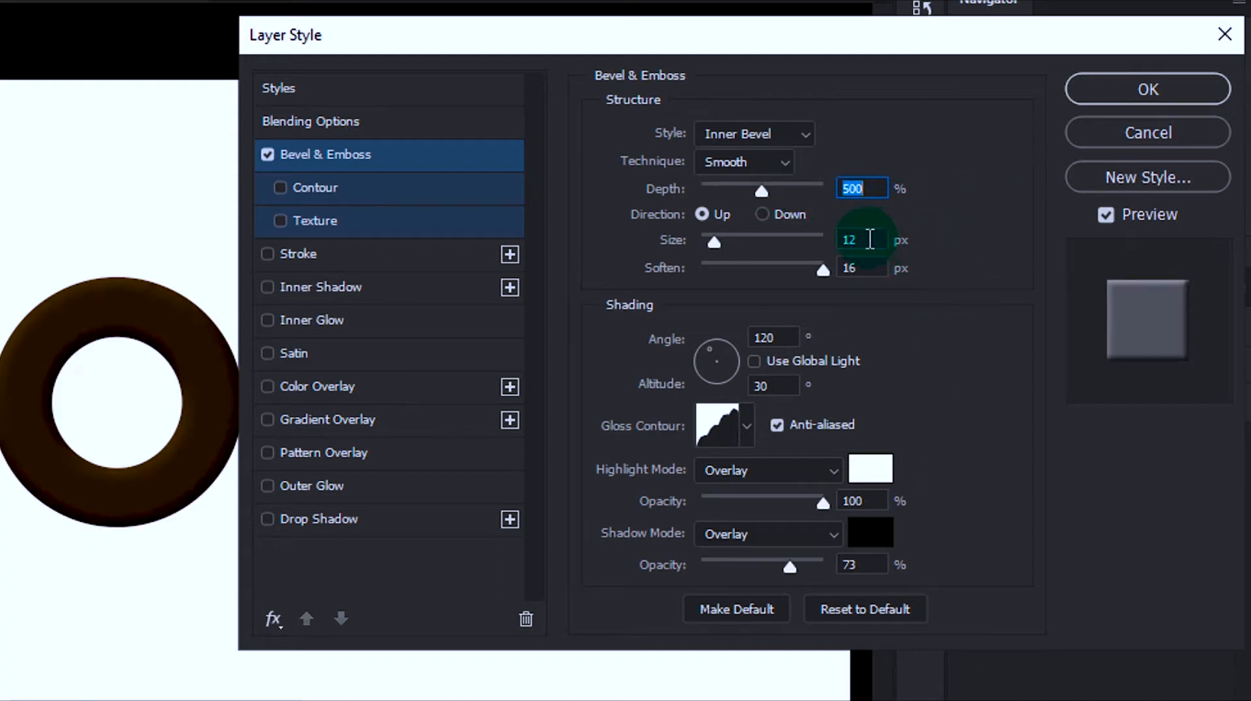
{"action": "left_click", "coordinate": [870, 240]}
{"action": "type", "text": "20"}
{"action": "left_click", "coordinate": [910, 282]}
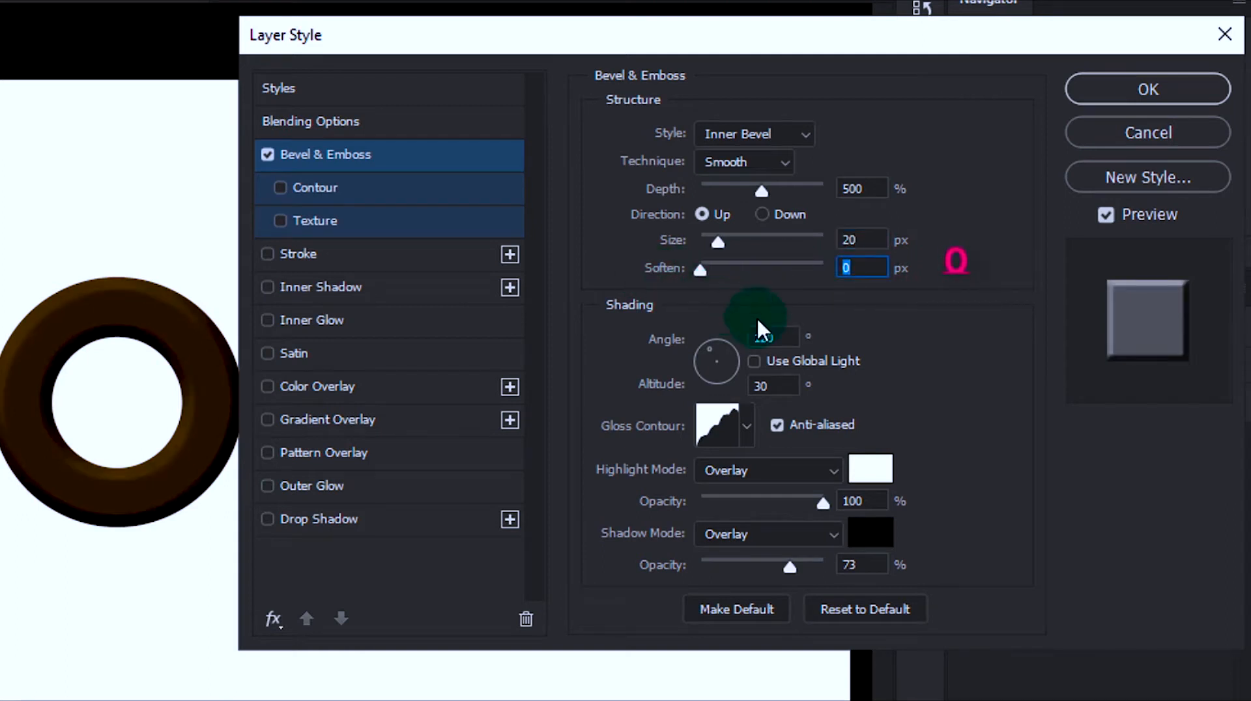
- Set the bevel shading to angle 120° and altitude 50°, with the rounded stair-step gloss contour
{"action": "left_click", "coordinate": [774, 337]}
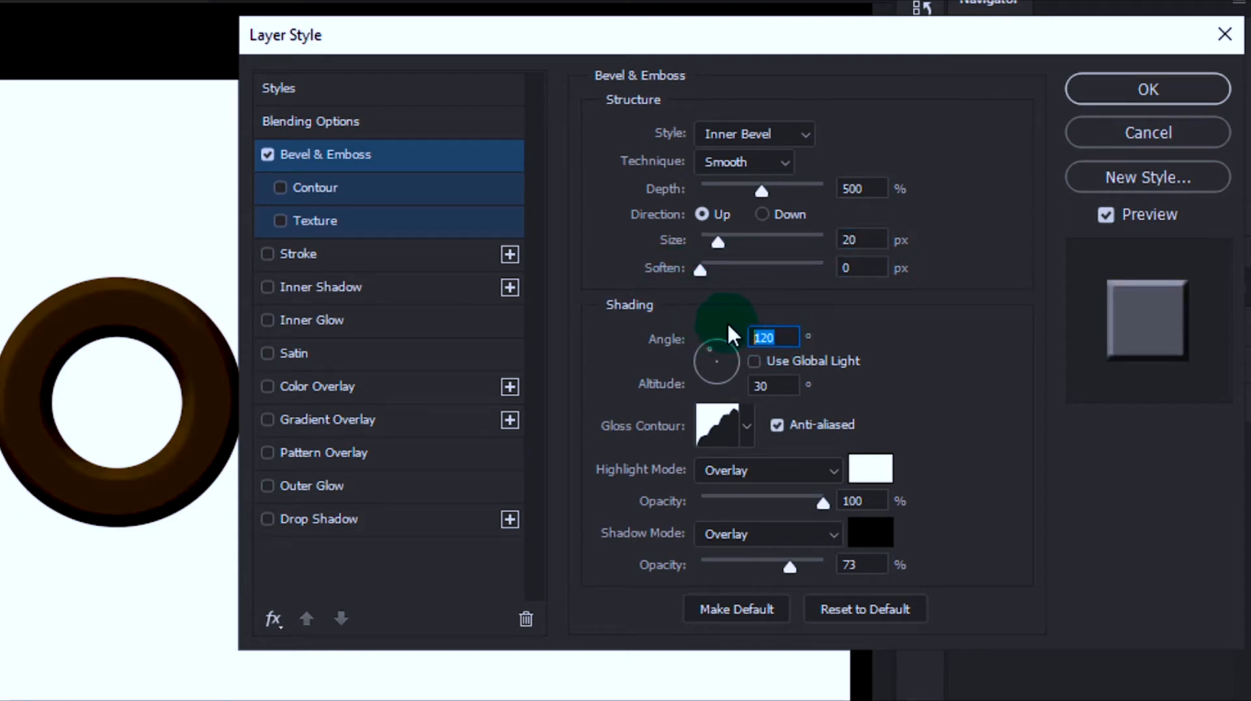
{"action": "type", "text": "120"}
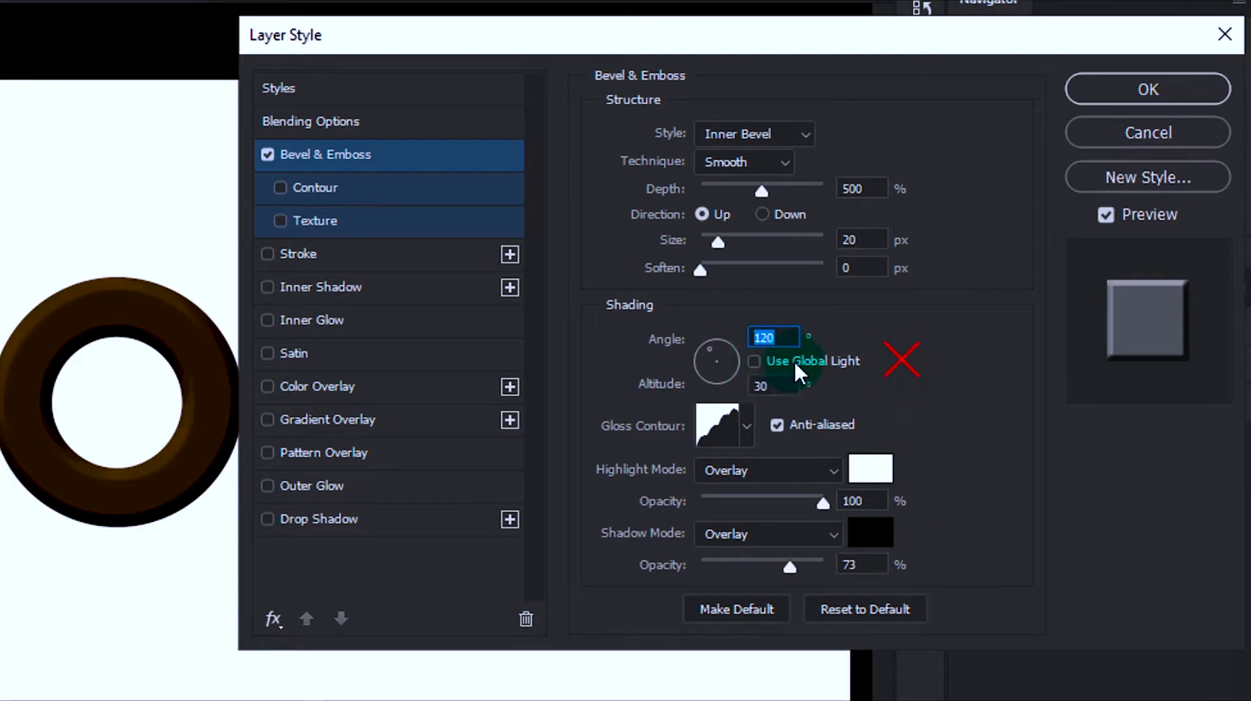
{"action": "left_click", "coordinate": [775, 386]}
{"action": "type", "text": "50"}
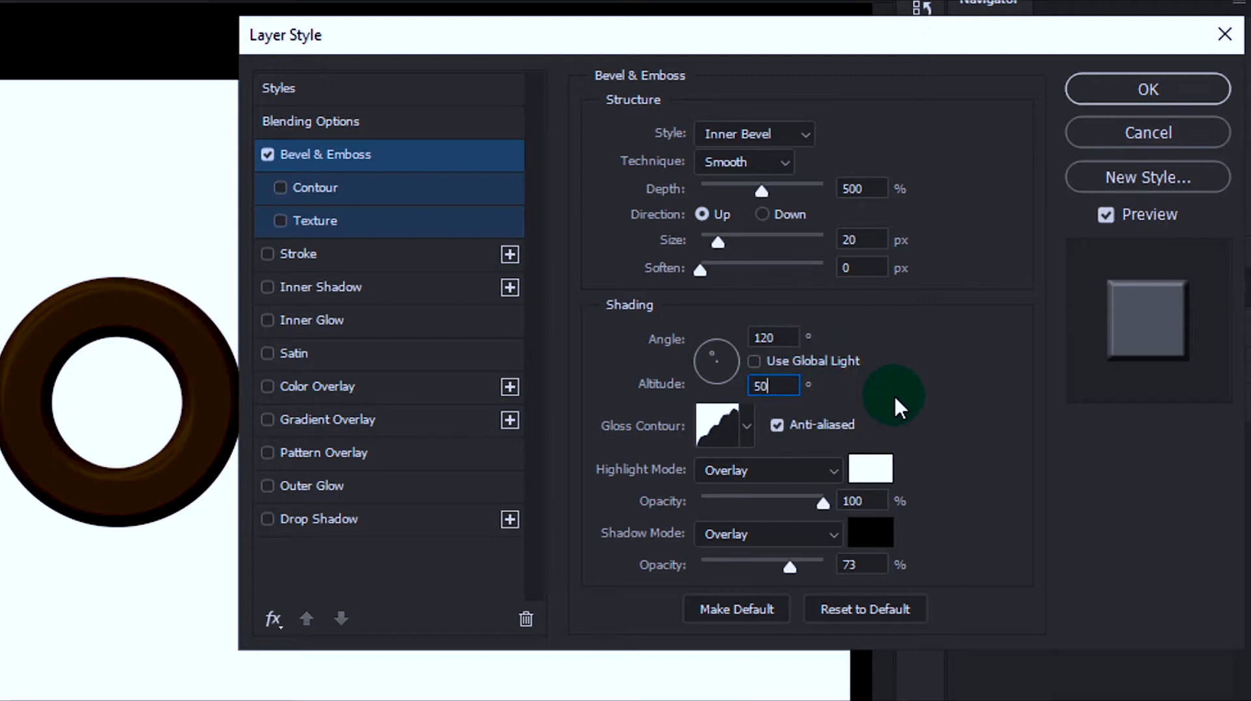
{"action": "left_click", "coordinate": [745, 426]}
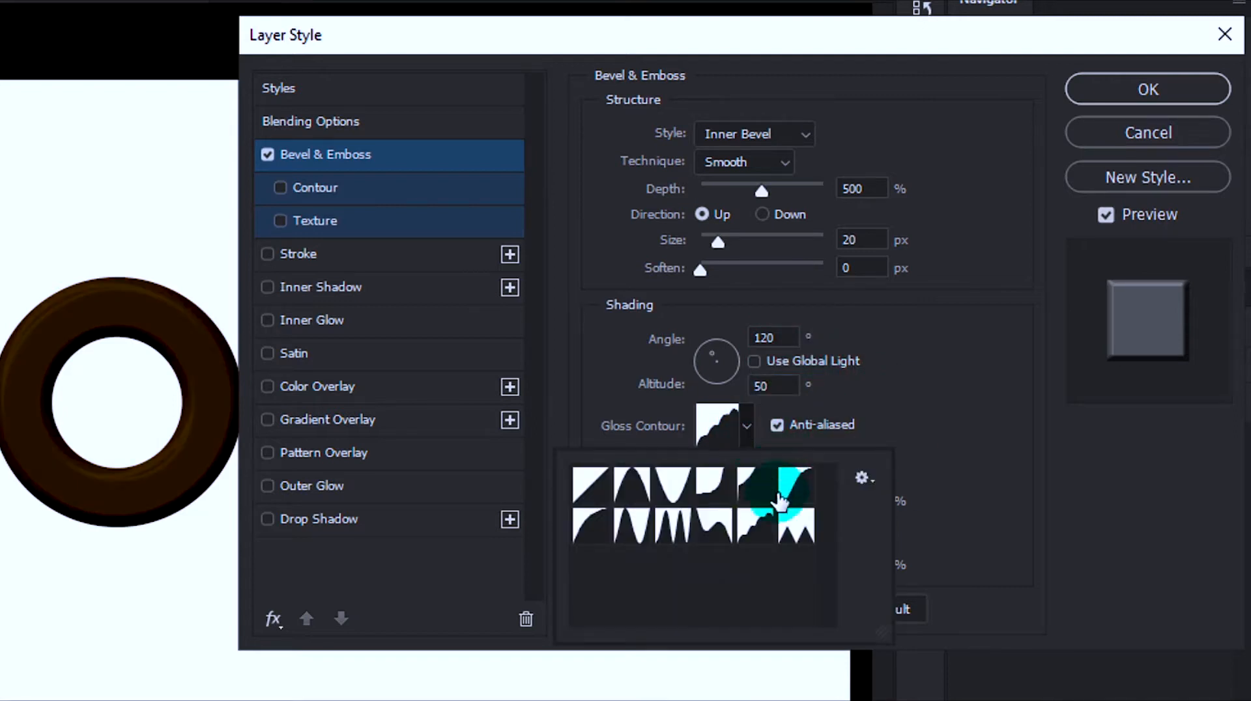
{"action": "left_click", "coordinate": [764, 533]}
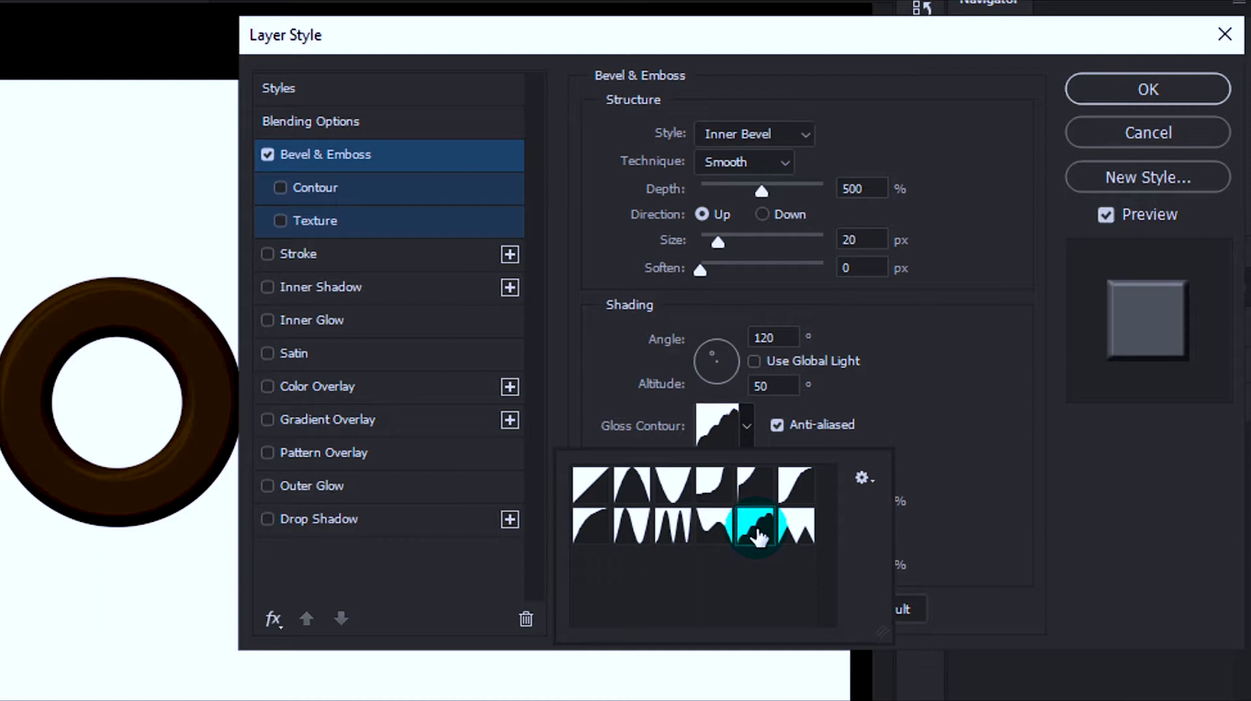
{"action": "left_click", "coordinate": [960, 415]}
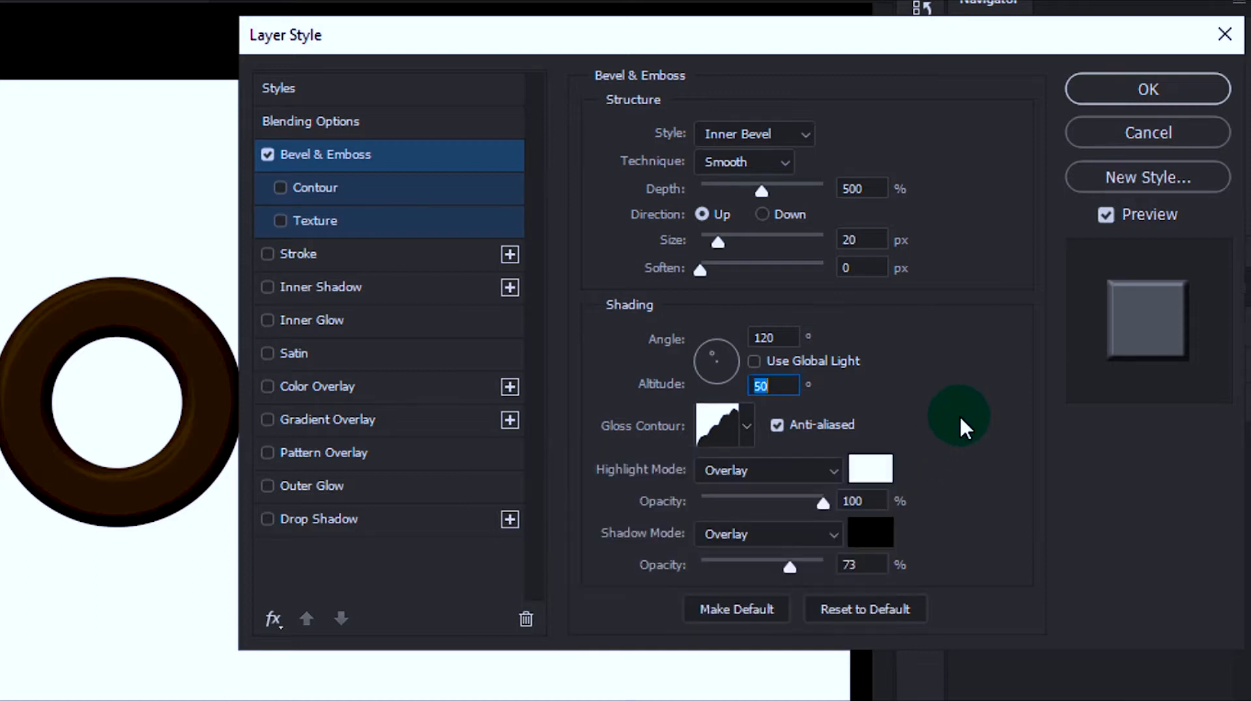
- Set both the highlight opacity and the shadow opacity of the bevel to 50%
{"action": "double_click", "coordinate": [853, 503]}
{"action": "type", "text": "50"}
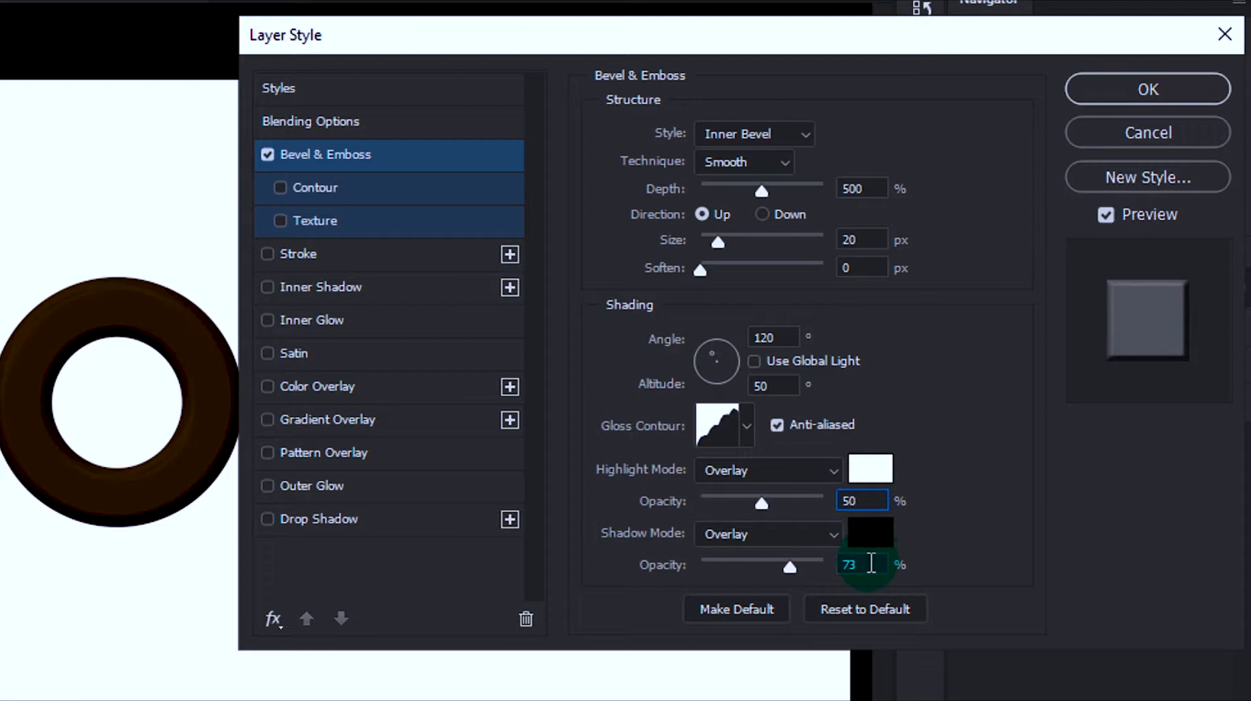
{"action": "left_click_drag", "start_coordinate": [871, 563], "coordinate": [800, 566]}
{"action": "type", "text": "50"}
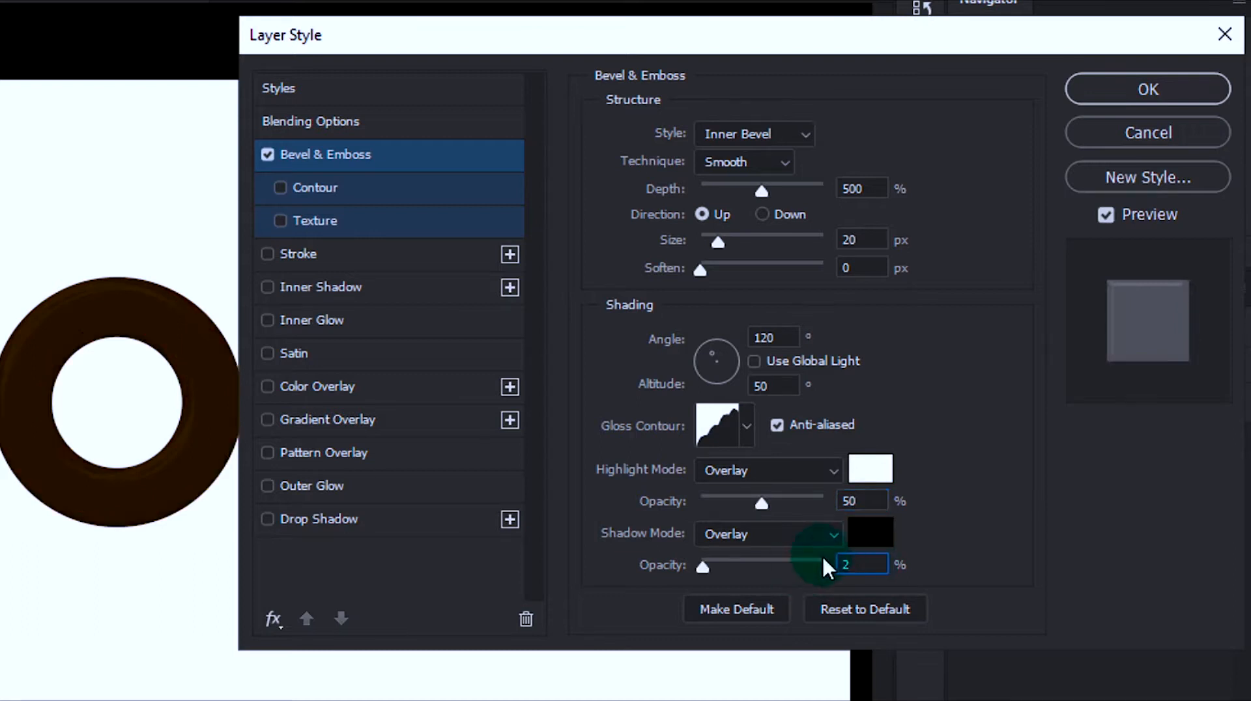
- Set the bevel's highlight mode to Screen and its shadow mode to Multiply
{"action": "left_click", "coordinate": [804, 475]}
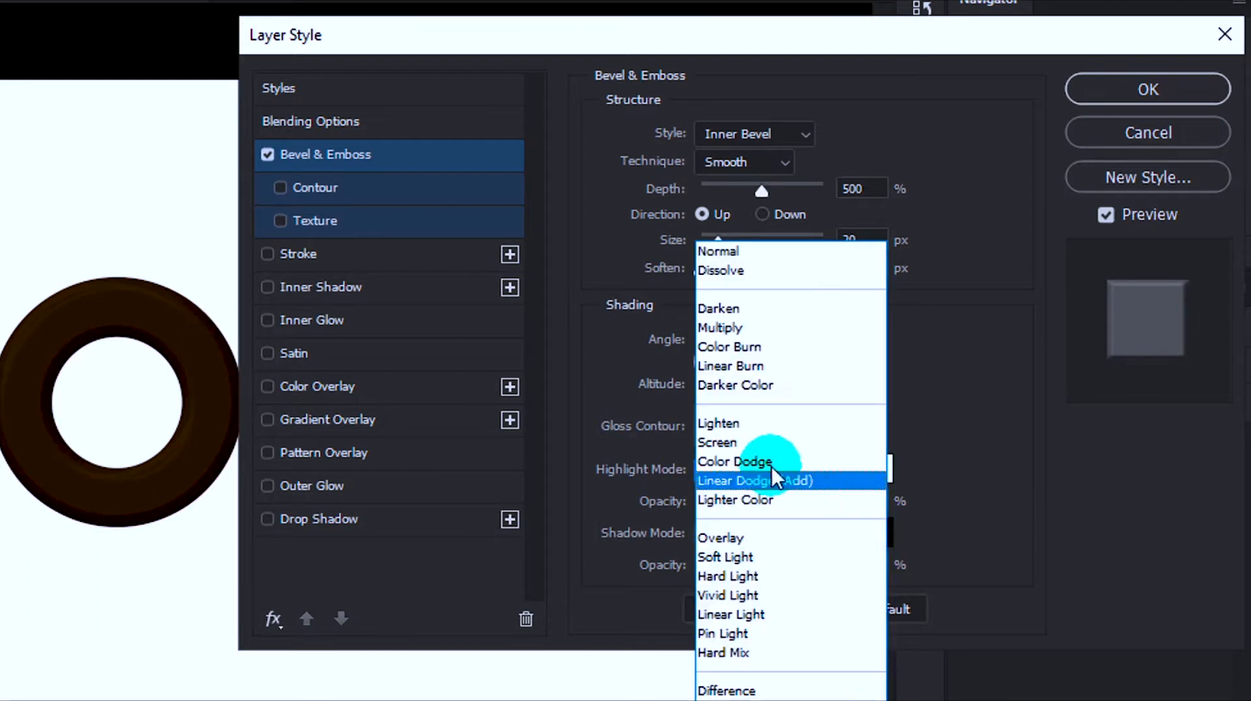
{"action": "left_click", "coordinate": [742, 441]}
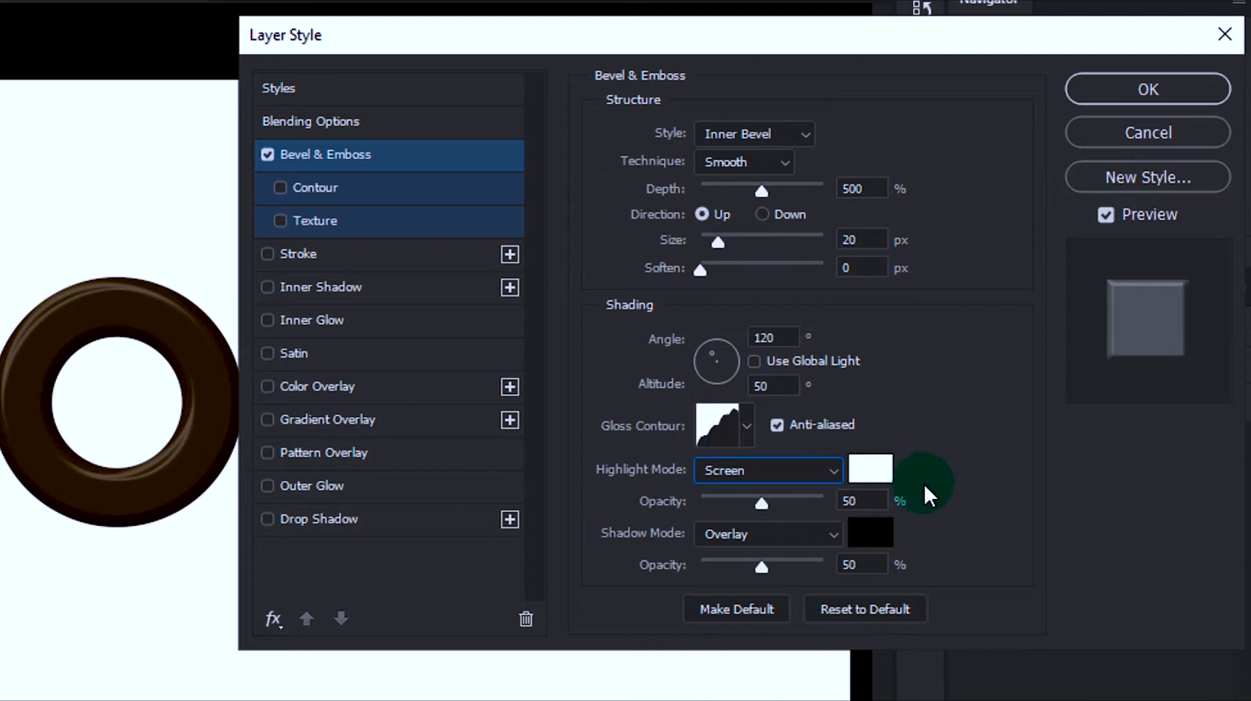
{"action": "left_click", "coordinate": [794, 531]}
{"action": "left_click", "coordinate": [730, 328]}
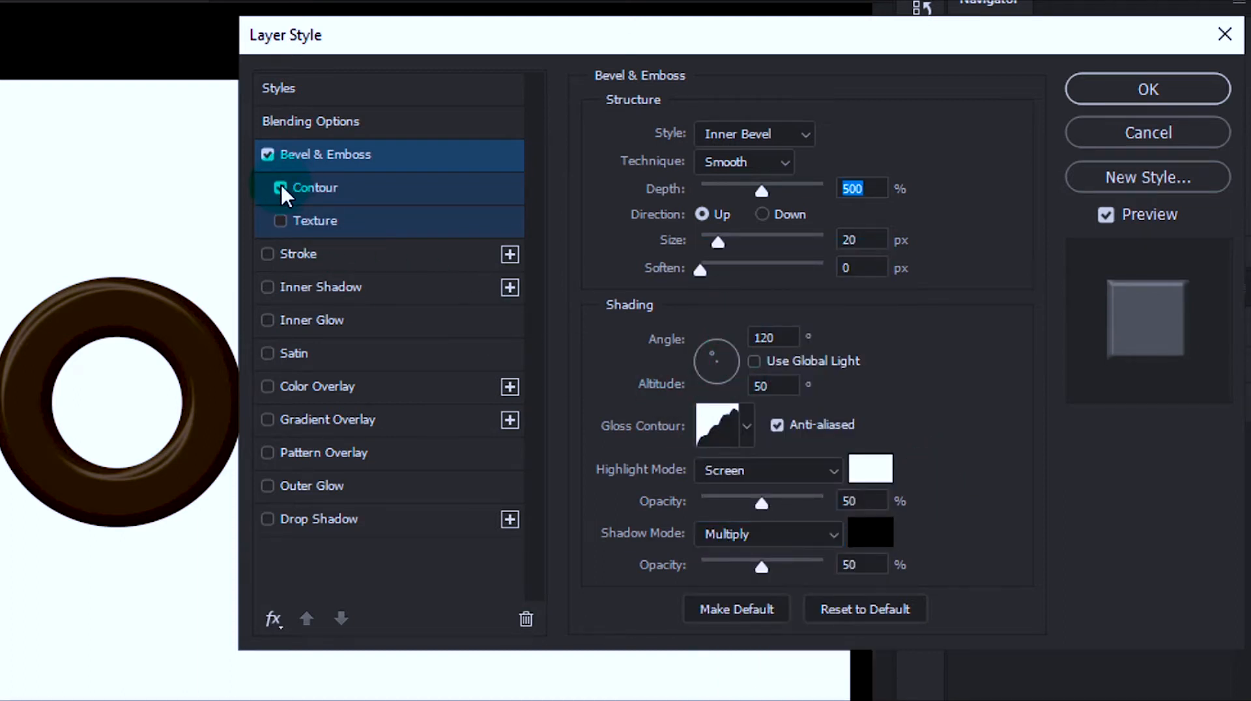
- Enable the bevel's Contour with the S-shaped curve and a range of 20%
{"action": "left_click", "coordinate": [324, 186]}
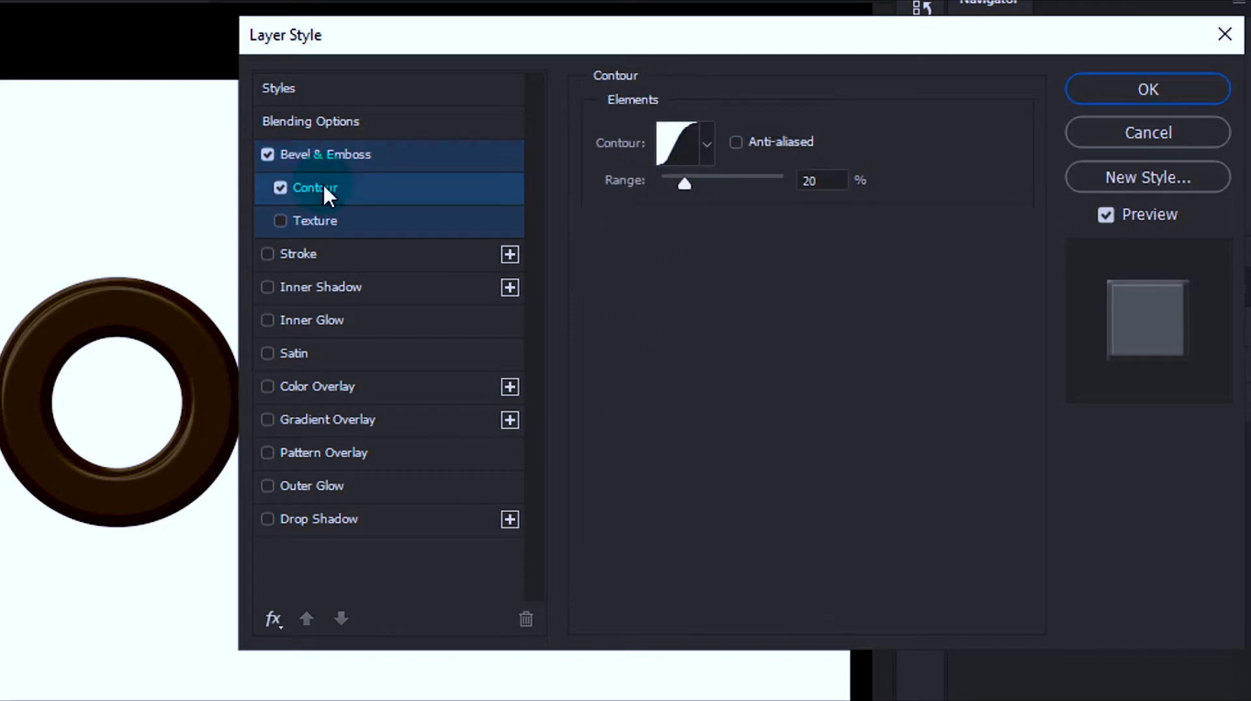
{"action": "left_click", "coordinate": [706, 147]}
{"action": "left_click", "coordinate": [757, 204]}
{"action": "left_click", "coordinate": [905, 290]}
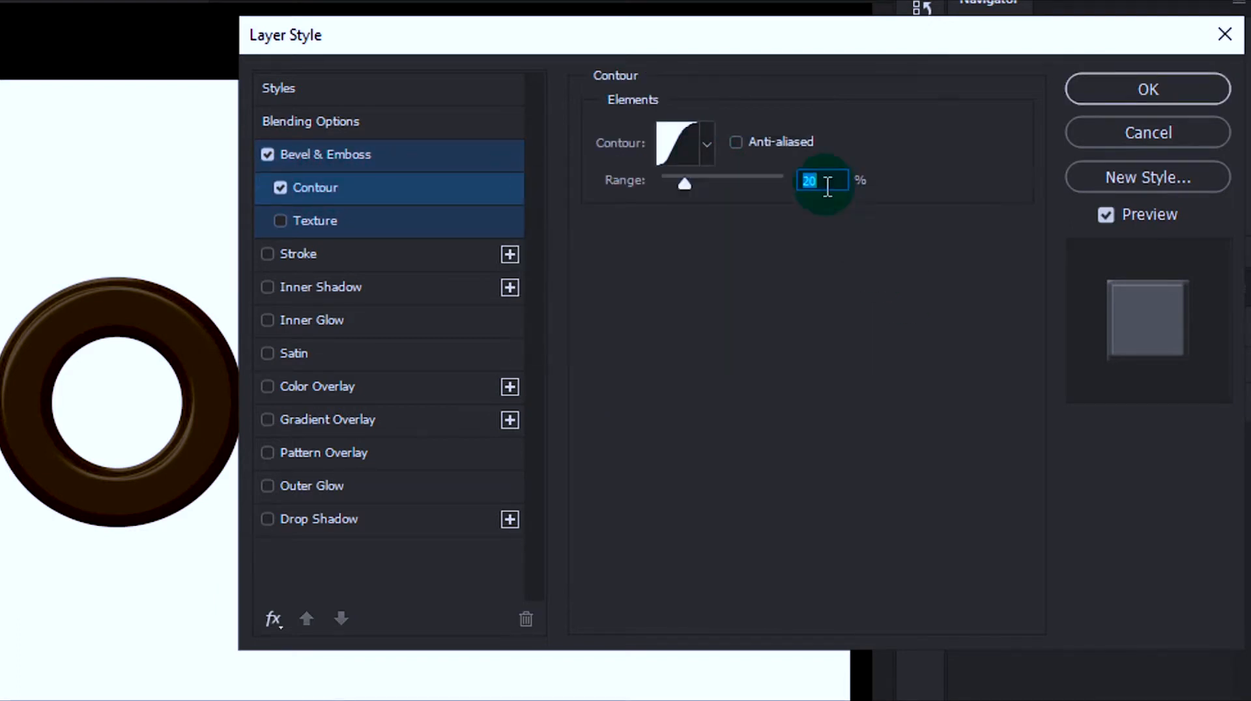
{"action": "left_click_drag", "start_coordinate": [826, 185], "coordinate": [797, 180]}
{"action": "type", "text": "20"}
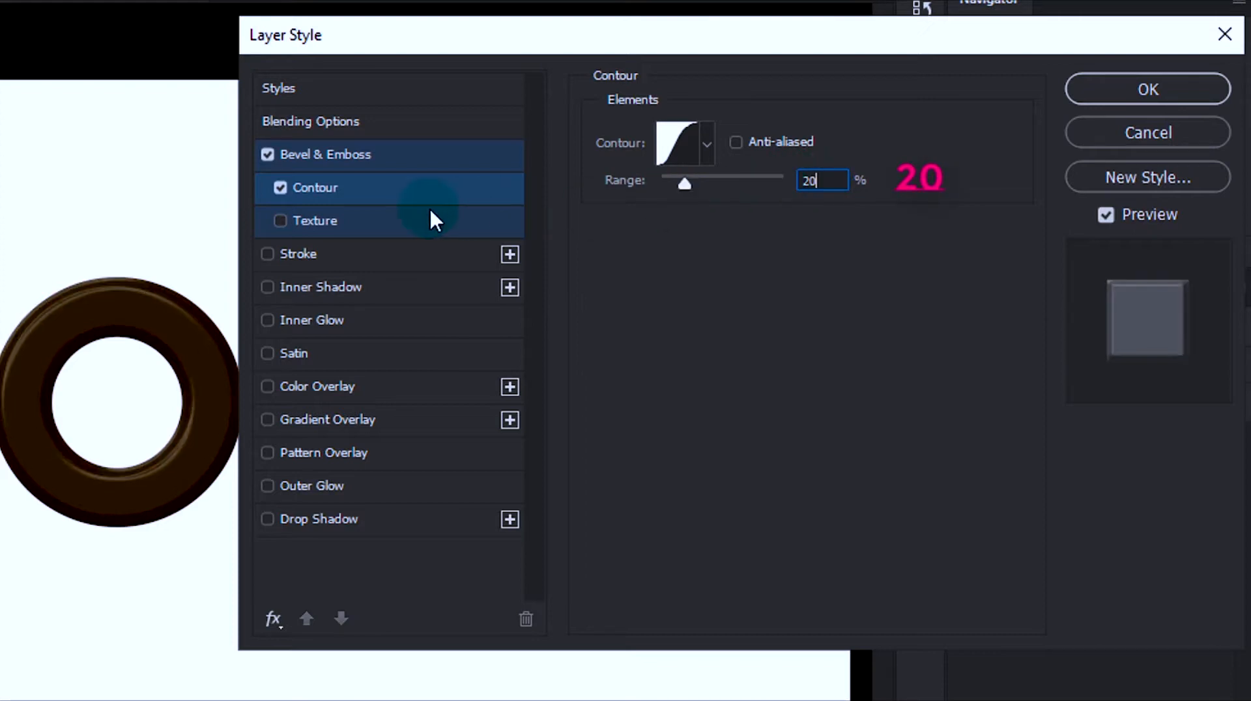
- Enable the bevel's Texture and open its pattern choices
{"action": "left_click", "coordinate": [281, 221]}
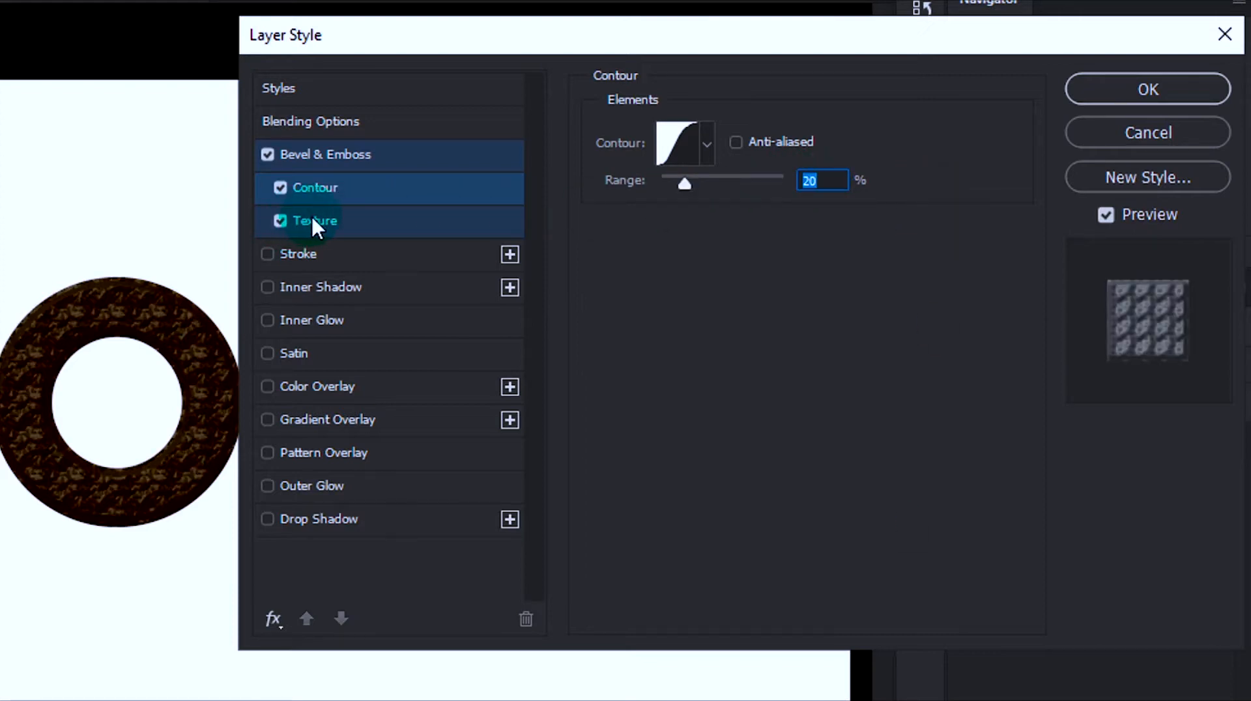
{"action": "left_click", "coordinate": [313, 225]}
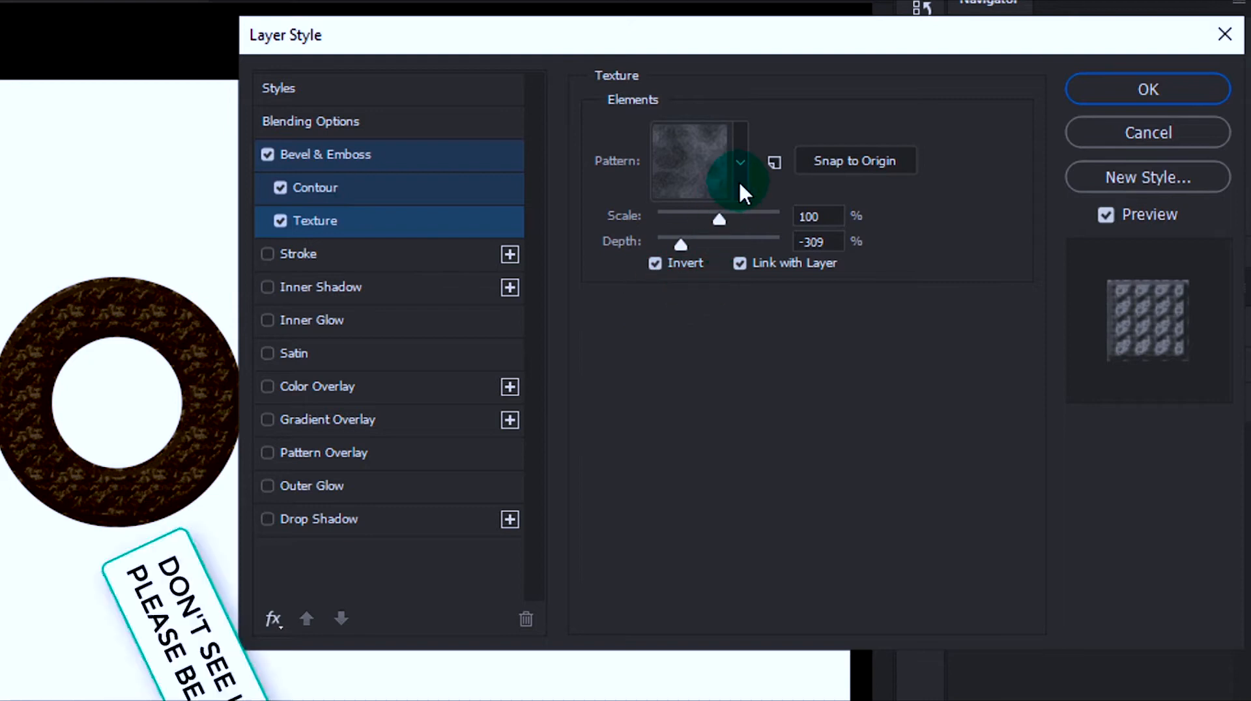
{"action": "left_click", "coordinate": [738, 184]}
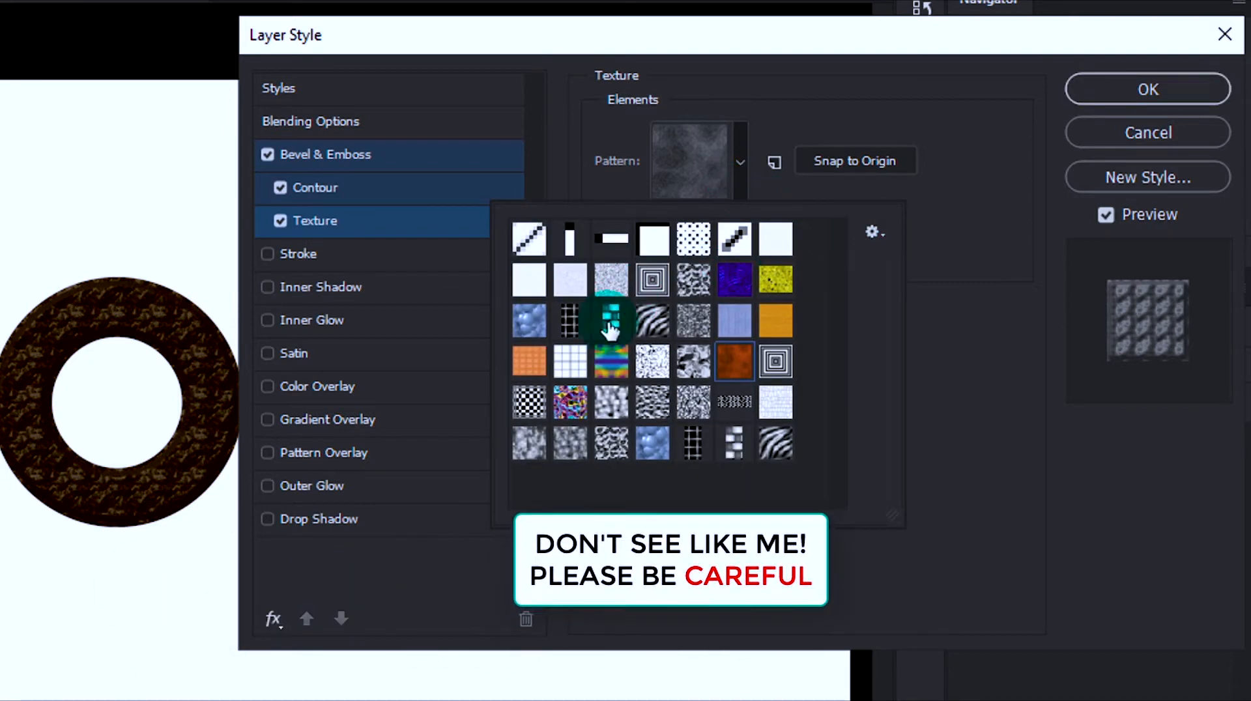
{"action": "left_click", "coordinate": [887, 234]}
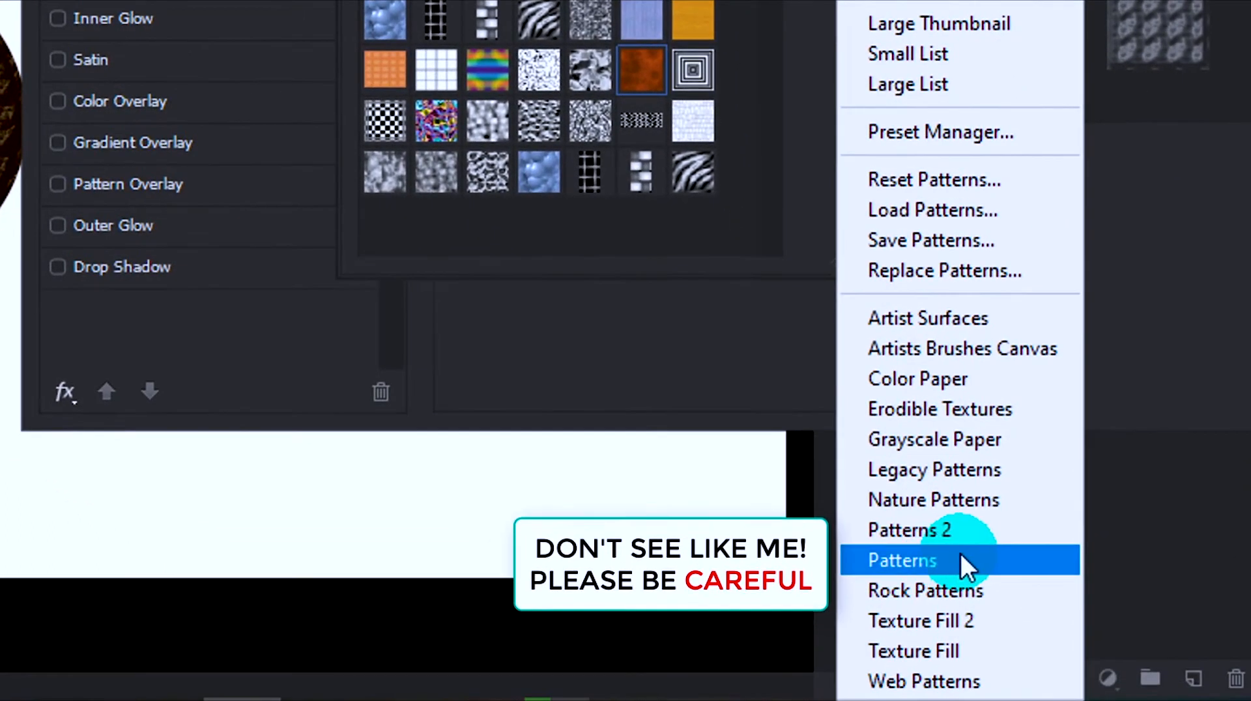
{"action": "left_click", "coordinate": [926, 560]}
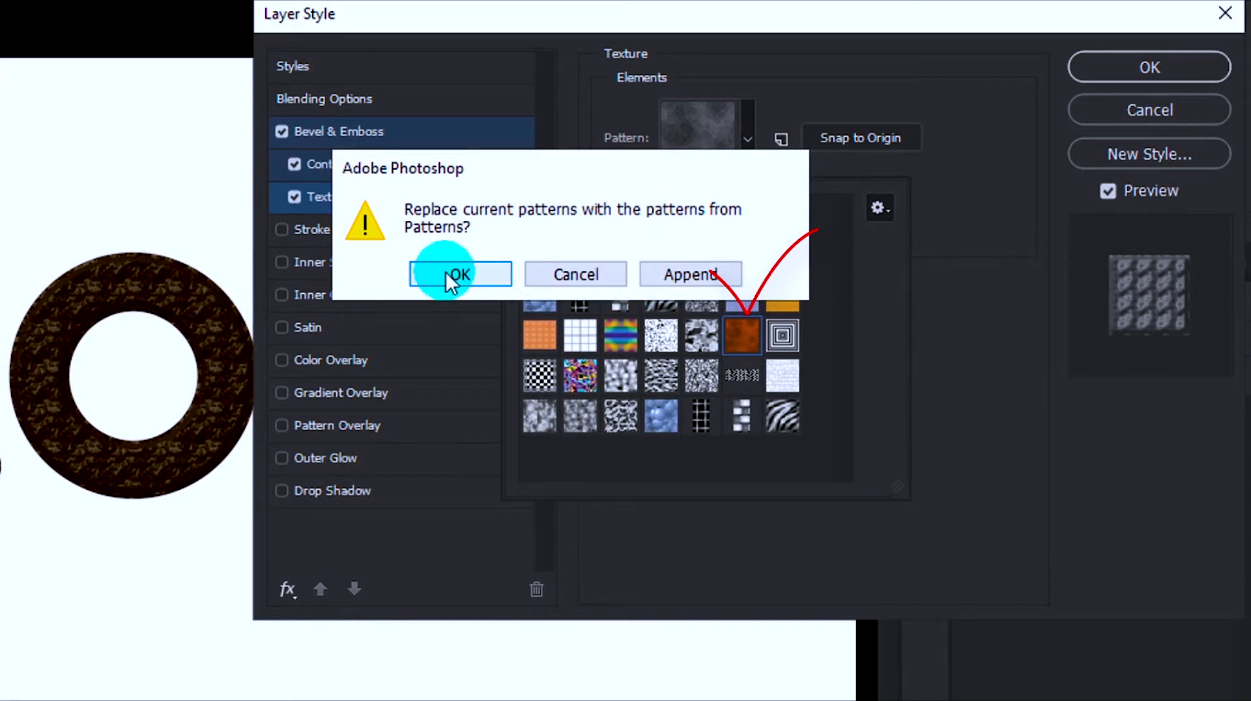
{"action": "left_click", "coordinate": [567, 277]}
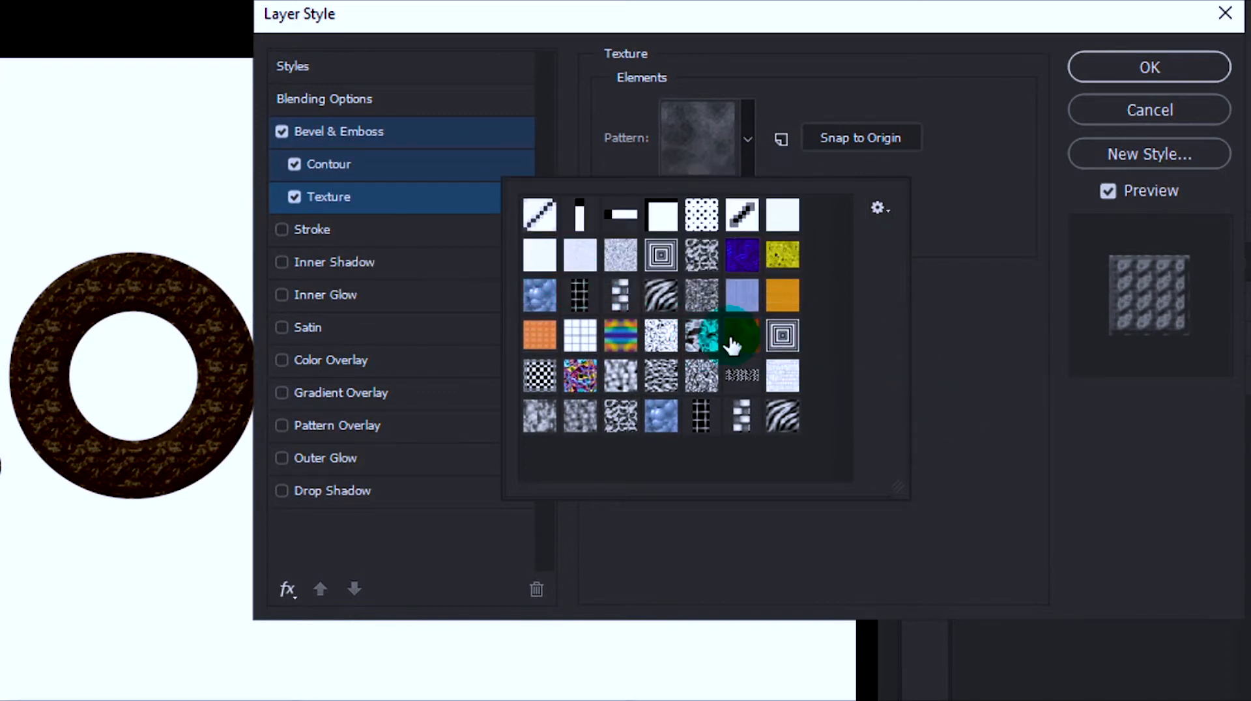
- Apply the orange Waffle pattern as the bevel texture and set the texture depth to 3%
{"action": "left_click", "coordinate": [535, 343]}
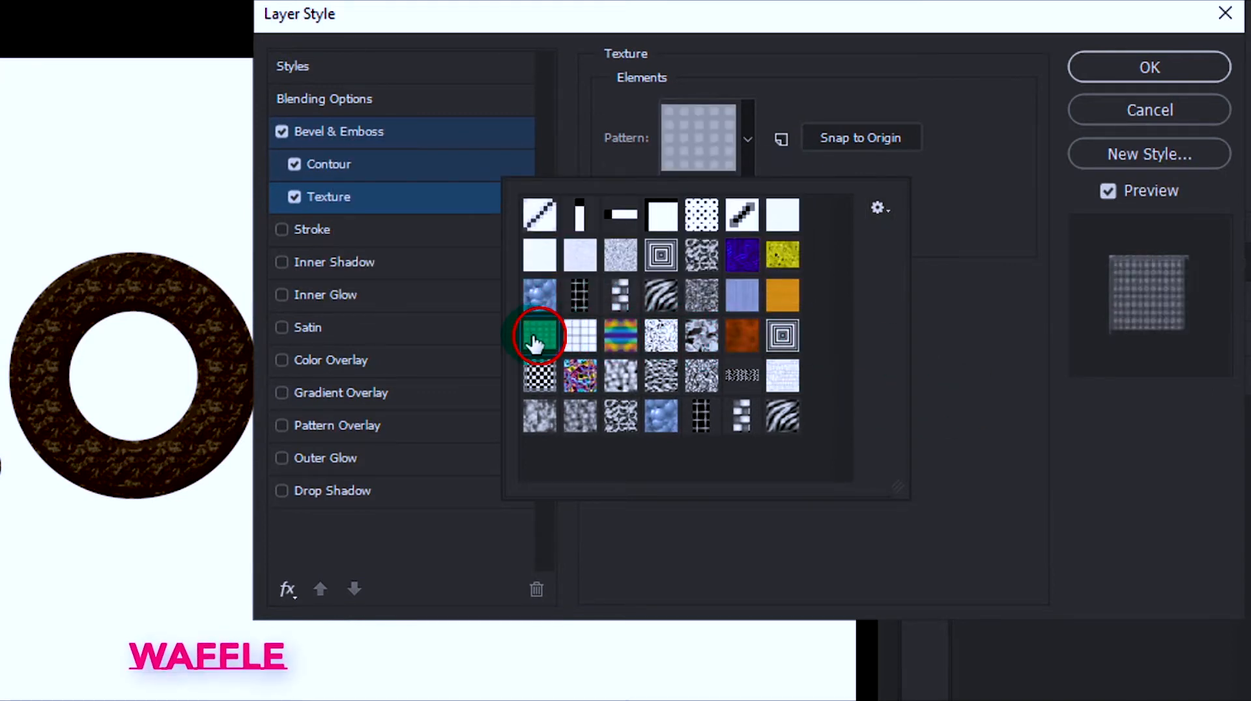
{"action": "left_click", "coordinate": [907, 219]}
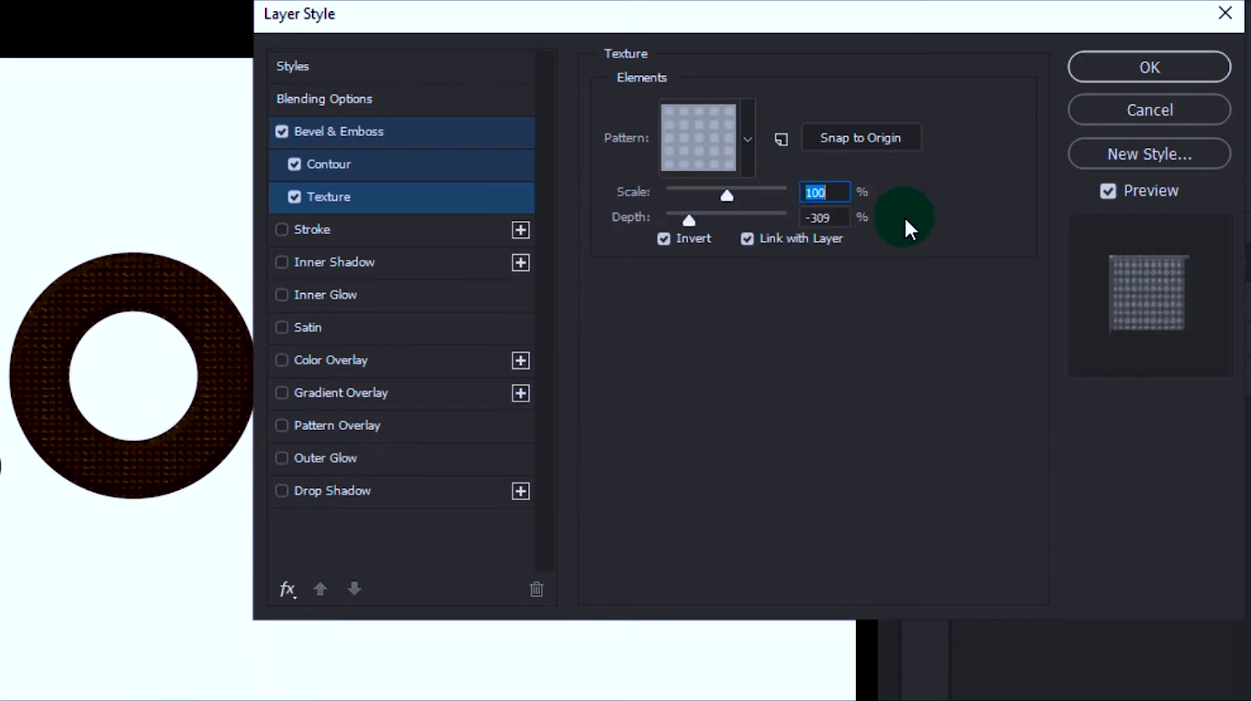
{"action": "left_click", "coordinate": [678, 221]}
{"action": "type", "text": "3"}
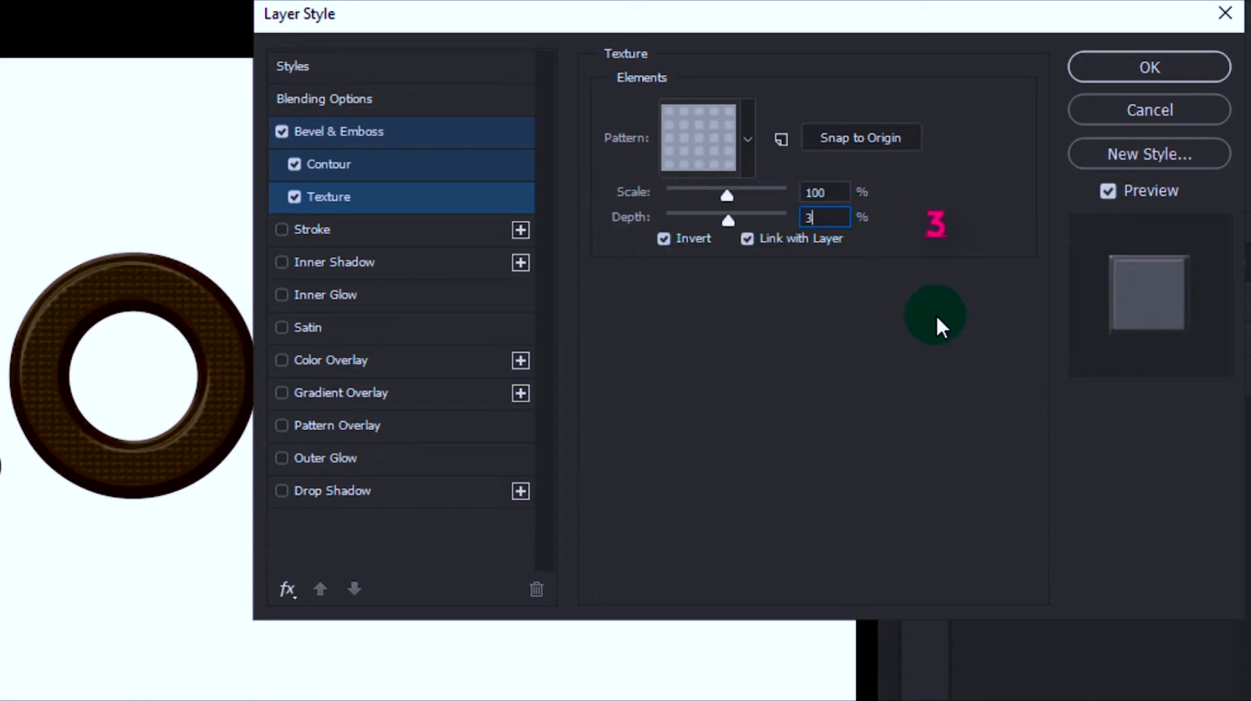
- Turn off Invert for the bevel texture and enable the Inner Shadow effect
{"action": "left_click", "coordinate": [676, 238]}
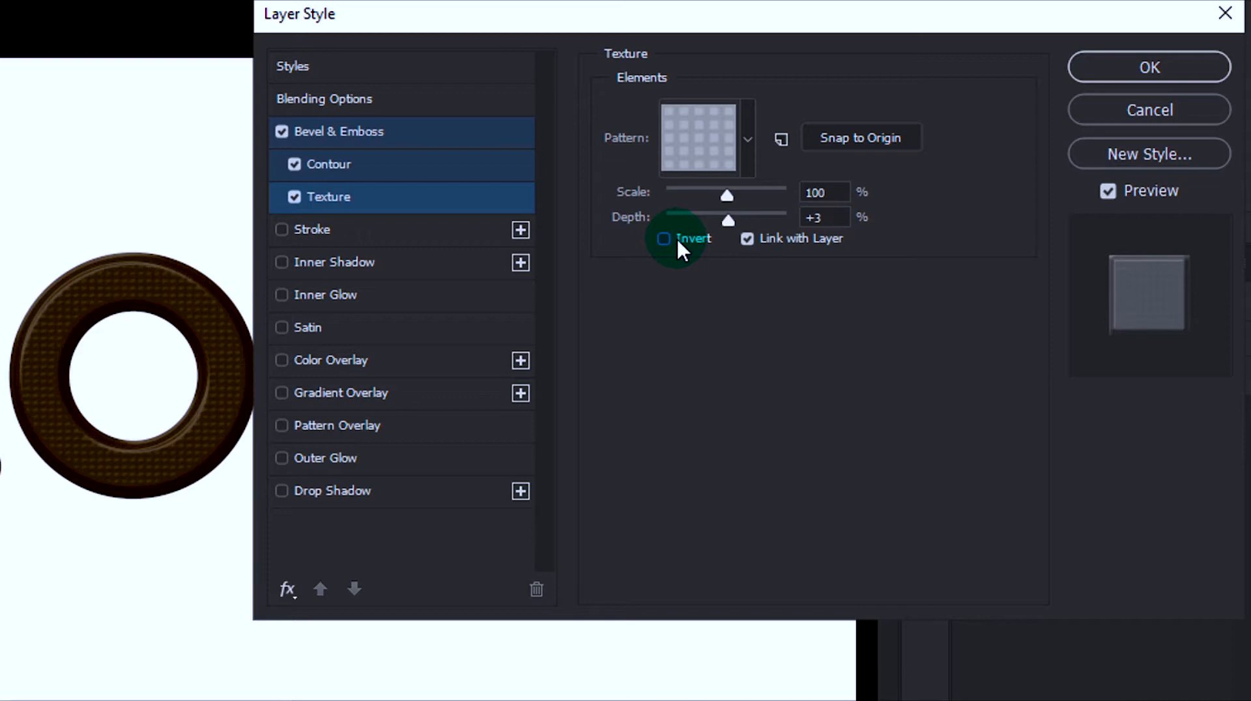
{"action": "left_click", "coordinate": [281, 263]}
{"action": "left_click", "coordinate": [326, 257]}
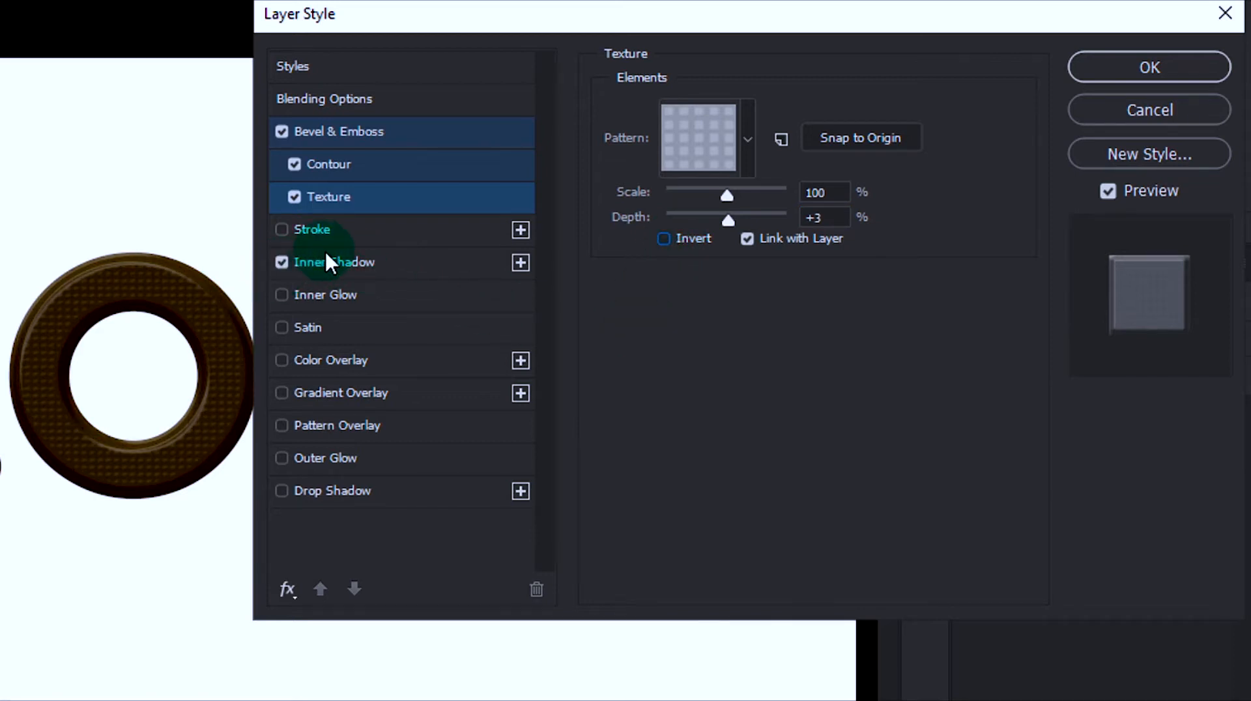
- Set the inner shadow to Overlay in white at 100% opacity, with a 90° angle and global light off
{"action": "left_click", "coordinate": [769, 114]}
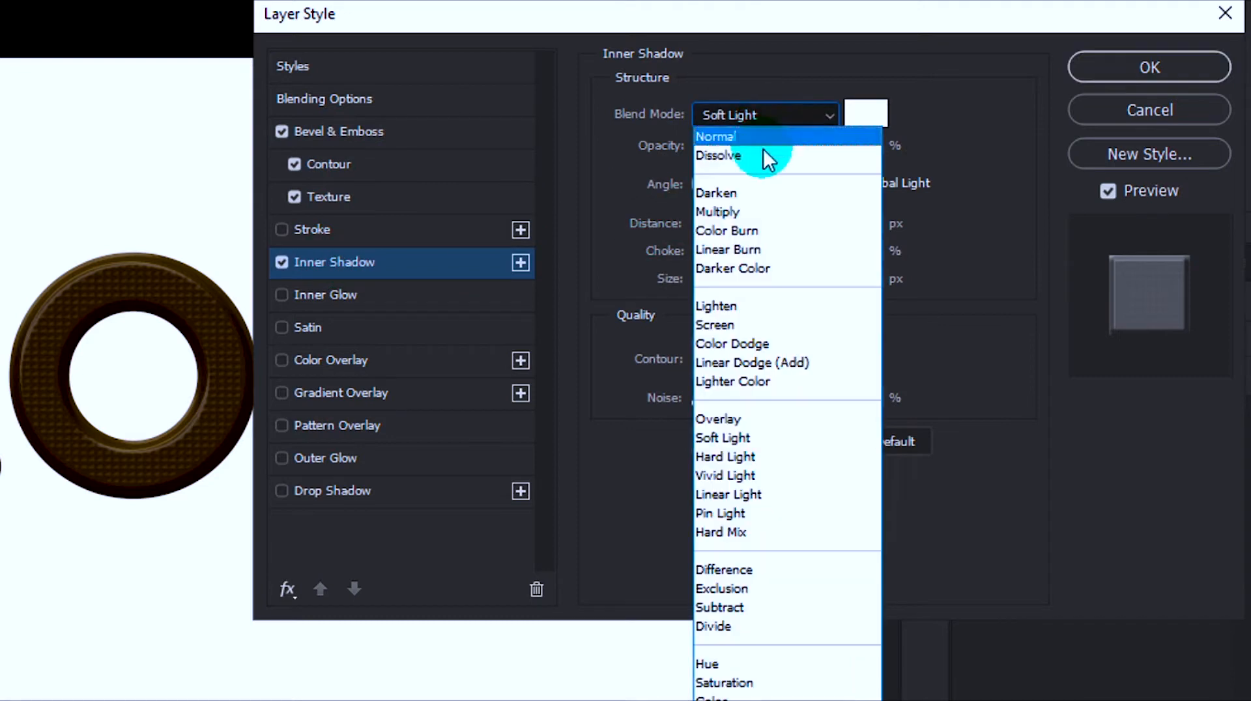
{"action": "left_click", "coordinate": [737, 417]}
{"action": "left_click", "coordinate": [859, 120]}
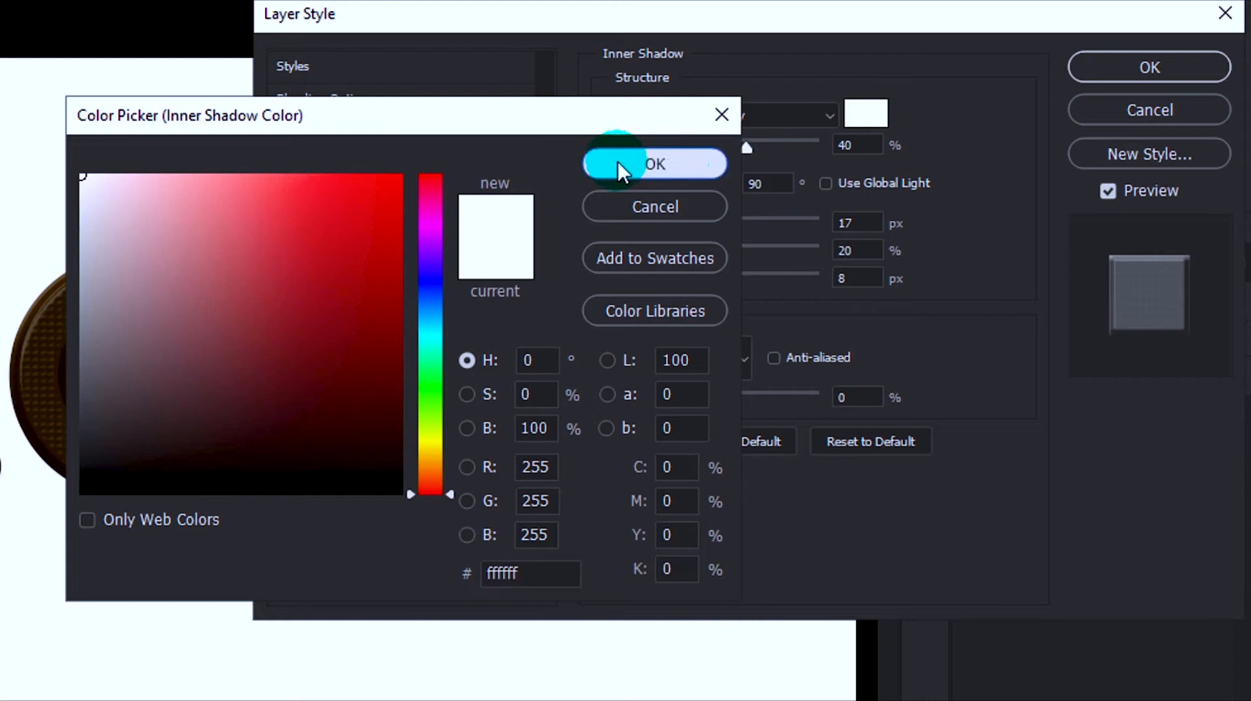
{"action": "left_click", "coordinate": [620, 165]}
{"action": "type", "text": "100"}
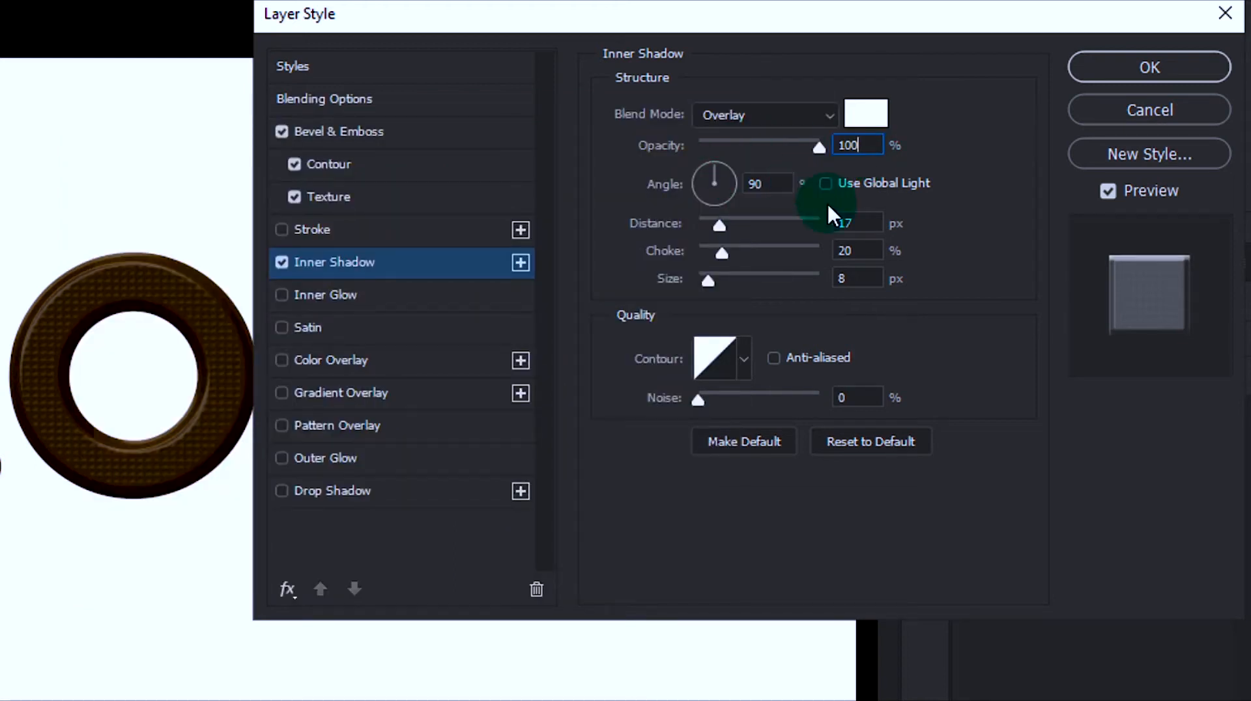
{"action": "left_click", "coordinate": [940, 186]}
{"action": "left_click", "coordinate": [822, 186]}
{"action": "left_click_drag", "start_coordinate": [771, 185], "coordinate": [700, 185]}
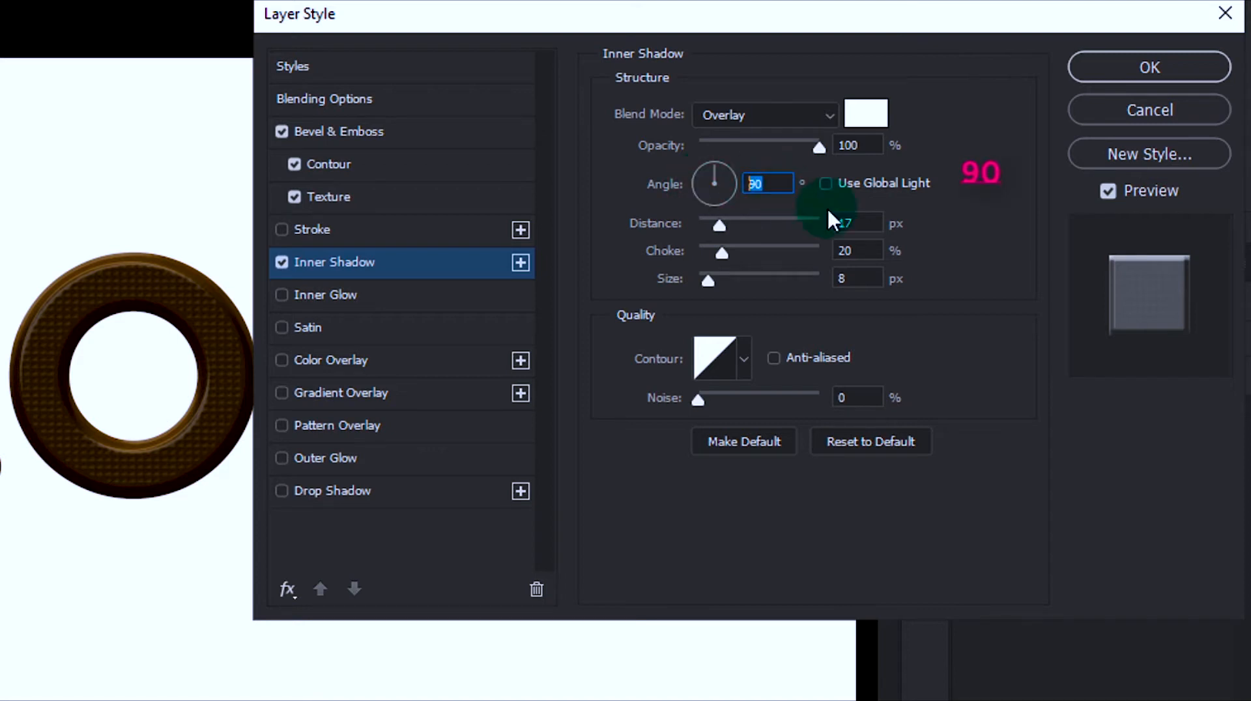
- Set the inner shadow's distance to 3 px, choke to 35% and size to 10 px
{"action": "left_click_drag", "start_coordinate": [867, 221], "coordinate": [762, 224]}
{"action": "type", "text": "3"}
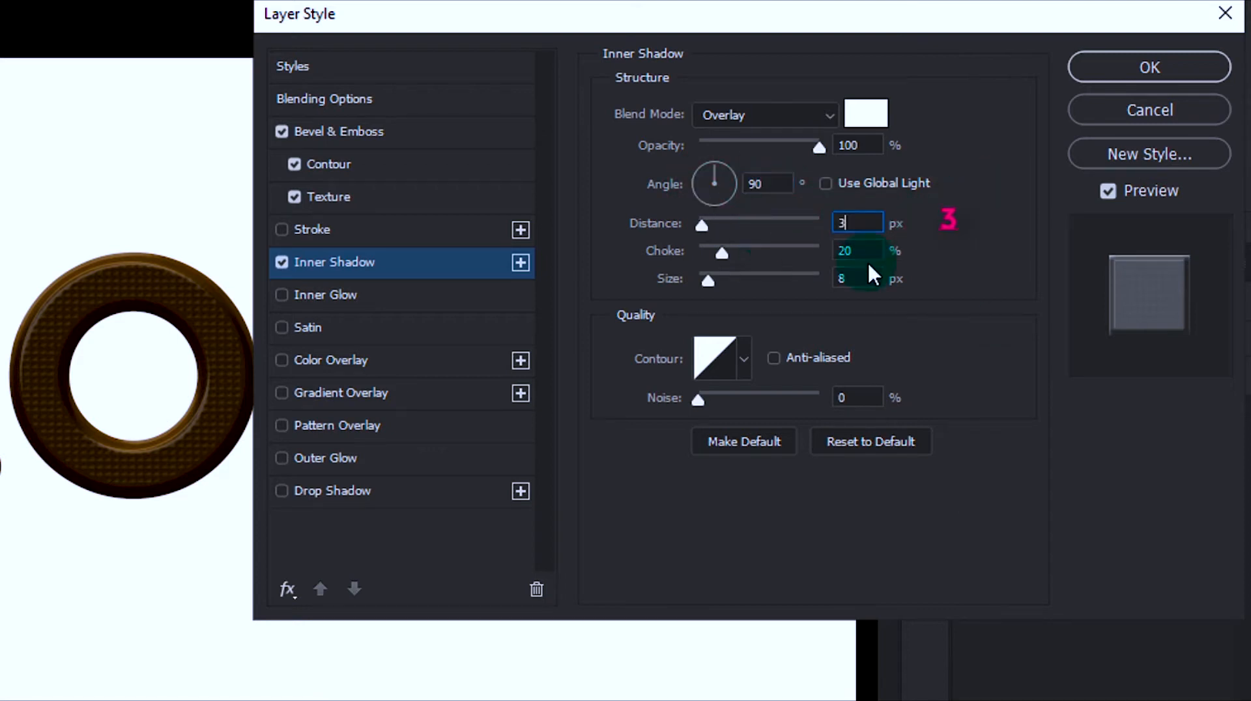
{"action": "left_click_drag", "start_coordinate": [861, 250], "coordinate": [784, 261]}
{"action": "type", "text": "35"}
{"action": "left_click_drag", "start_coordinate": [859, 279], "coordinate": [810, 277]}
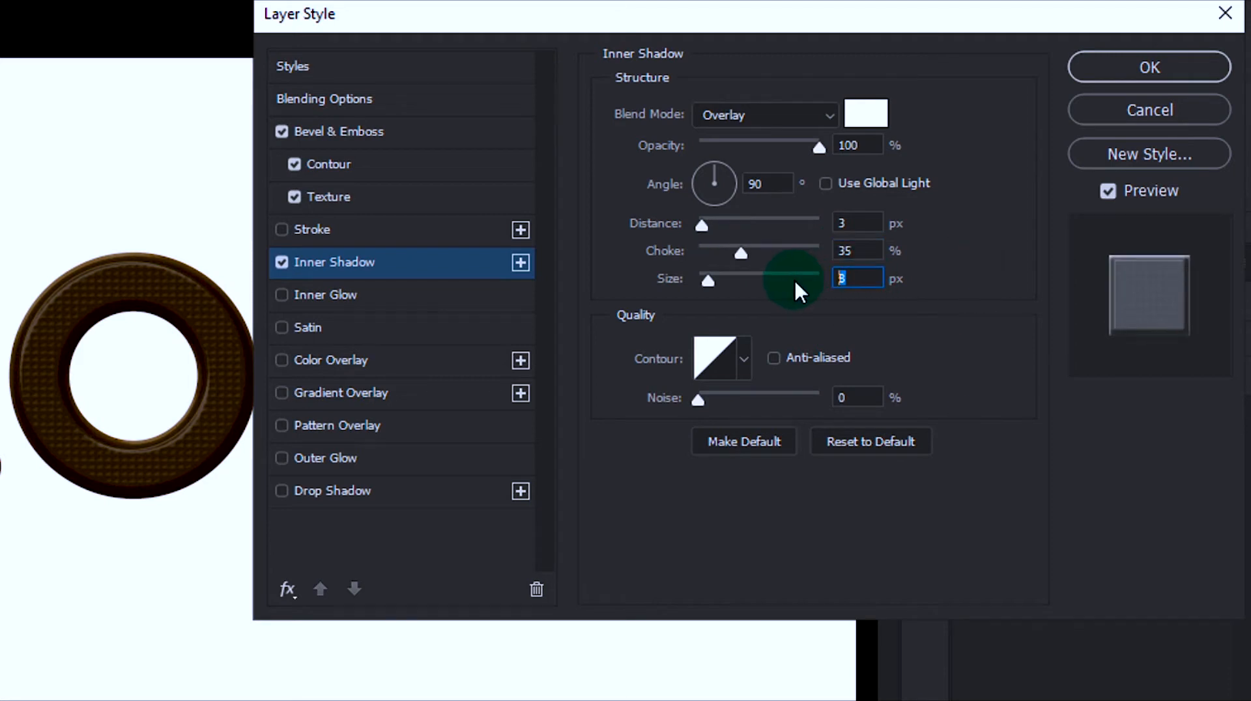
{"action": "type", "text": "10"}
{"action": "left_click", "coordinate": [913, 353]}
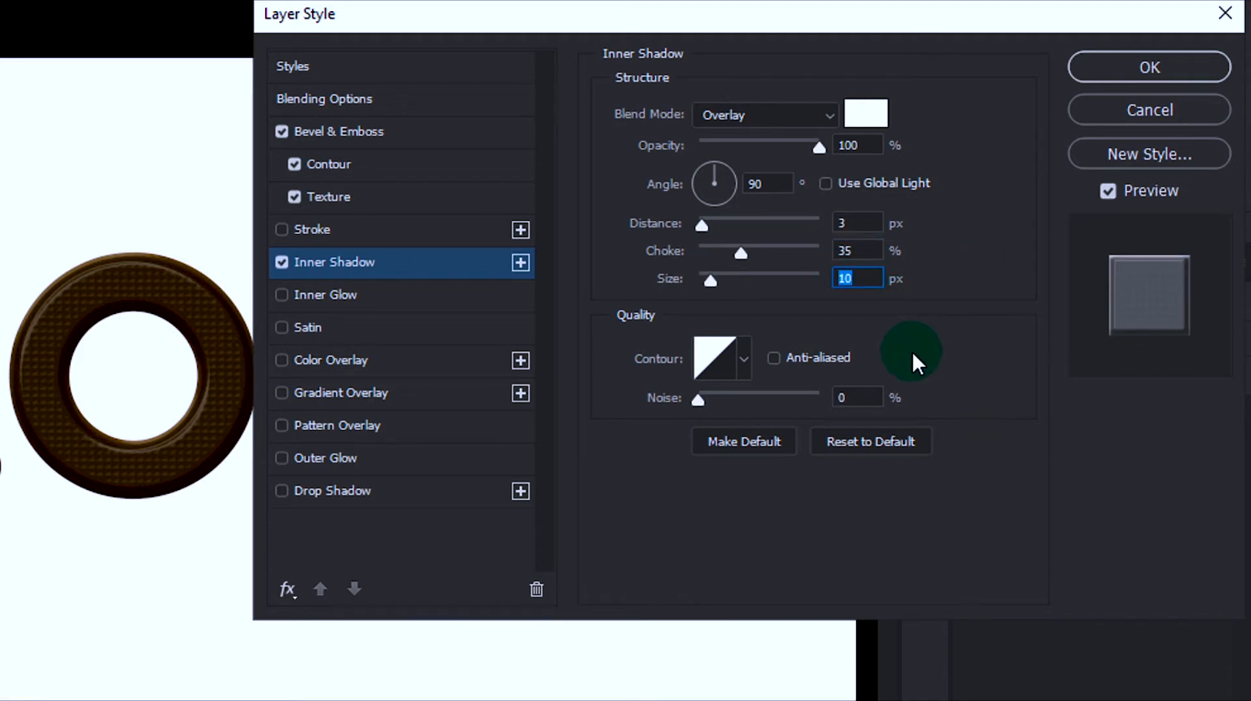
- Enable a black Drop Shadow with Multiply blend mode and 40% opacity
{"action": "left_click", "coordinate": [283, 491]}
{"action": "left_click", "coordinate": [319, 492]}
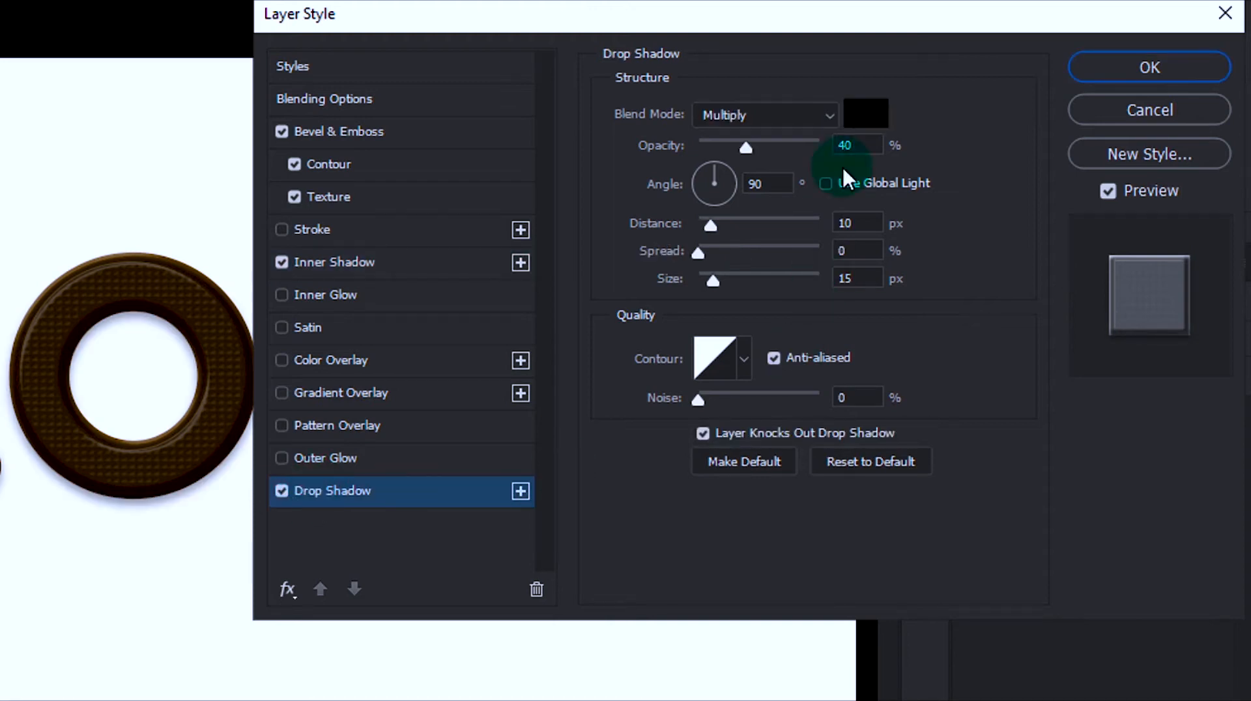
{"action": "left_click", "coordinate": [801, 115]}
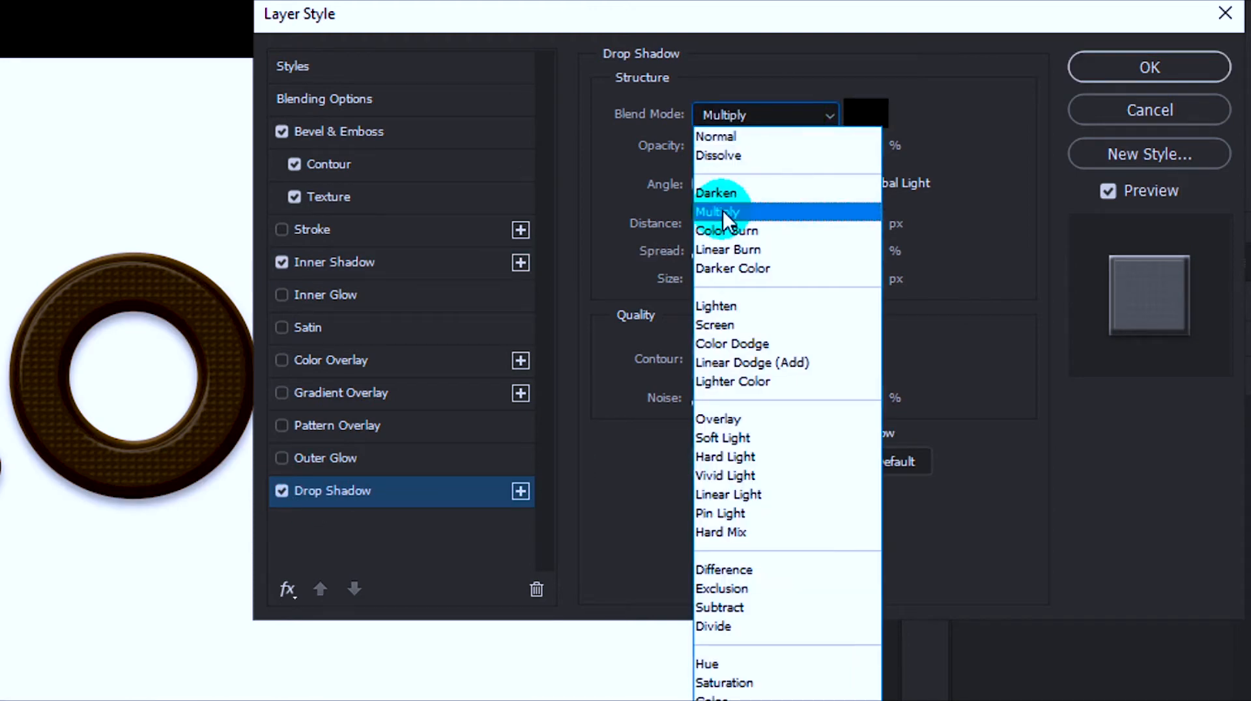
{"action": "left_click", "coordinate": [906, 173]}
{"action": "left_click", "coordinate": [869, 152]}
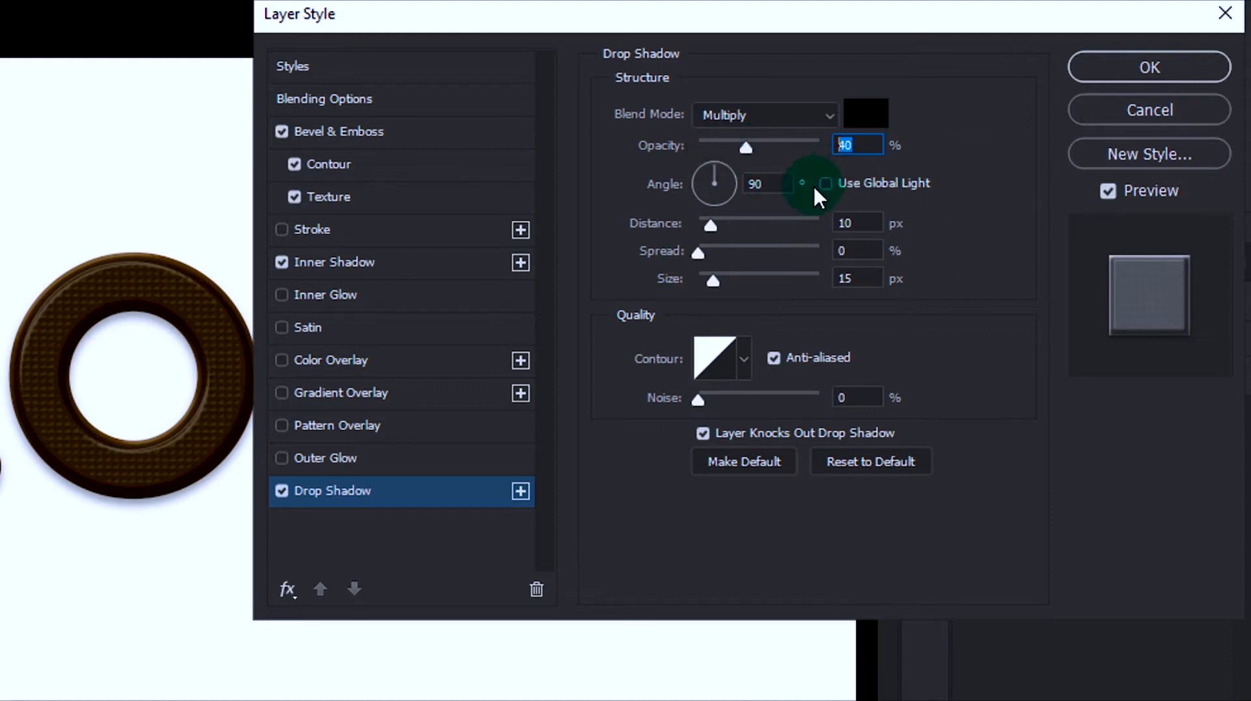
- Use a drop shadow angle of 90°, distance 10 px, spread 0% and size 15 px, and apply the layer style
{"action": "left_click", "coordinate": [784, 188]}
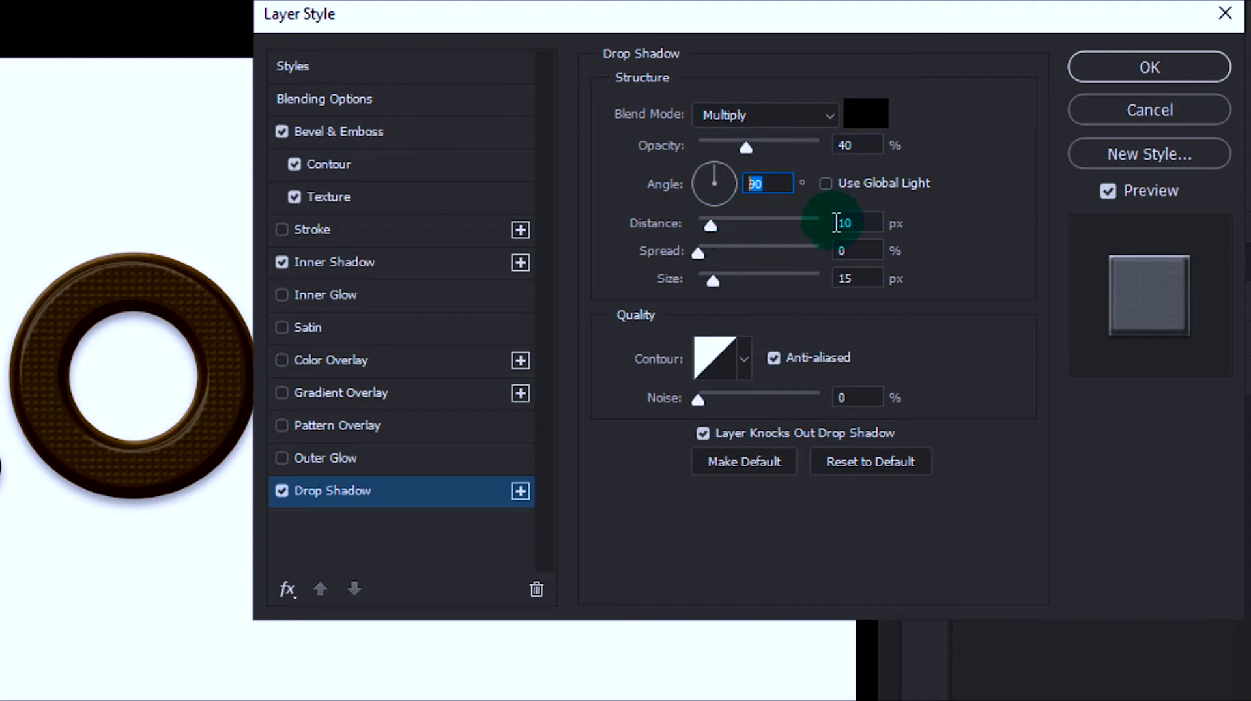
{"action": "left_click", "coordinate": [864, 227]}
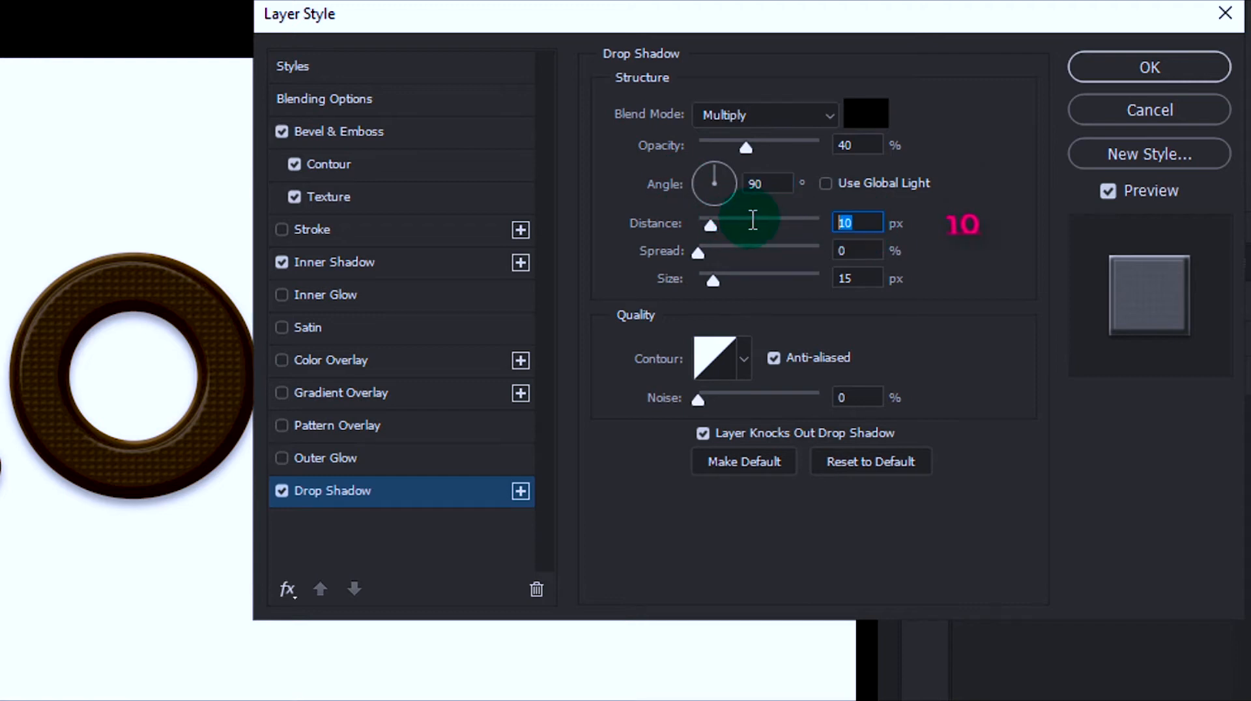
{"action": "left_click", "coordinate": [850, 250]}
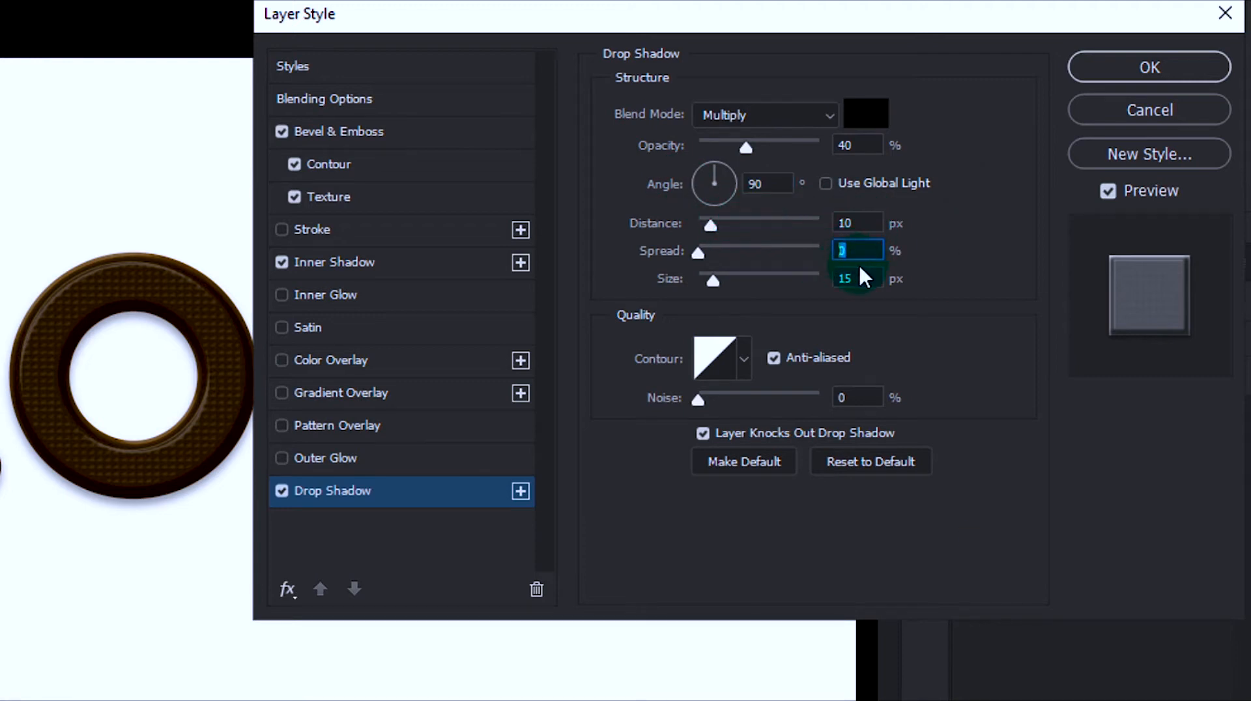
{"action": "left_click", "coordinate": [864, 279]}
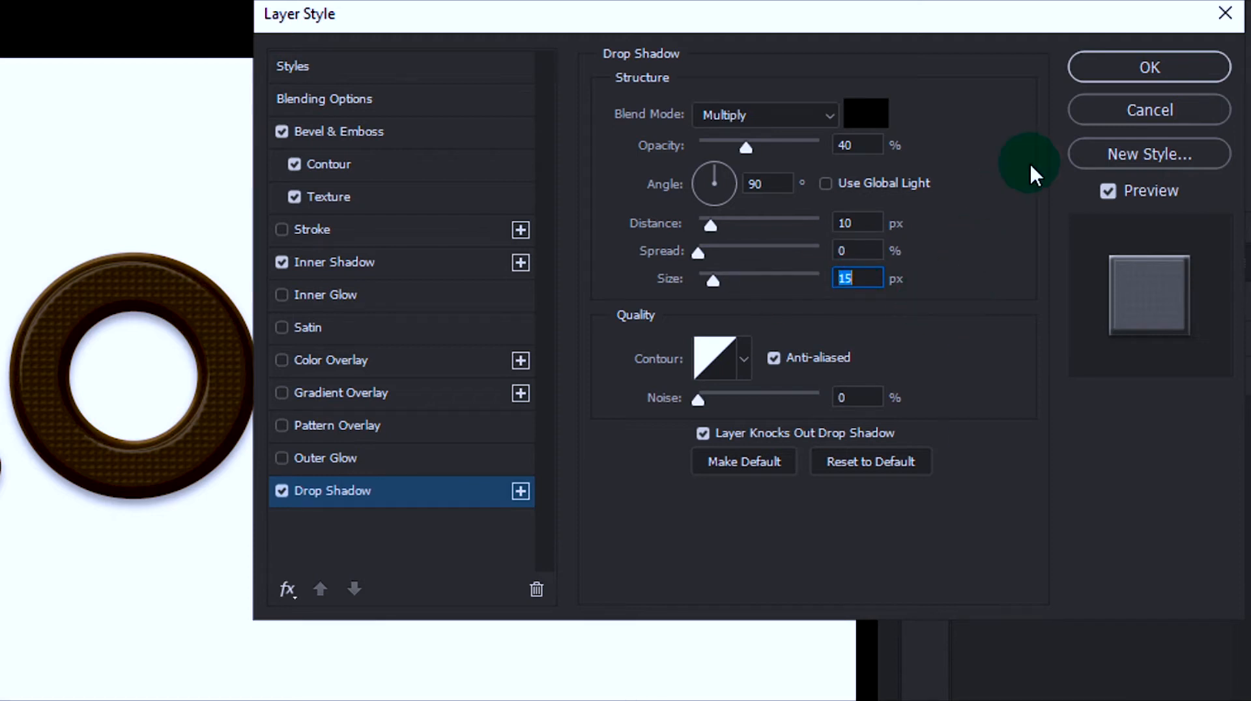
{"action": "left_click", "coordinate": [1138, 68]}
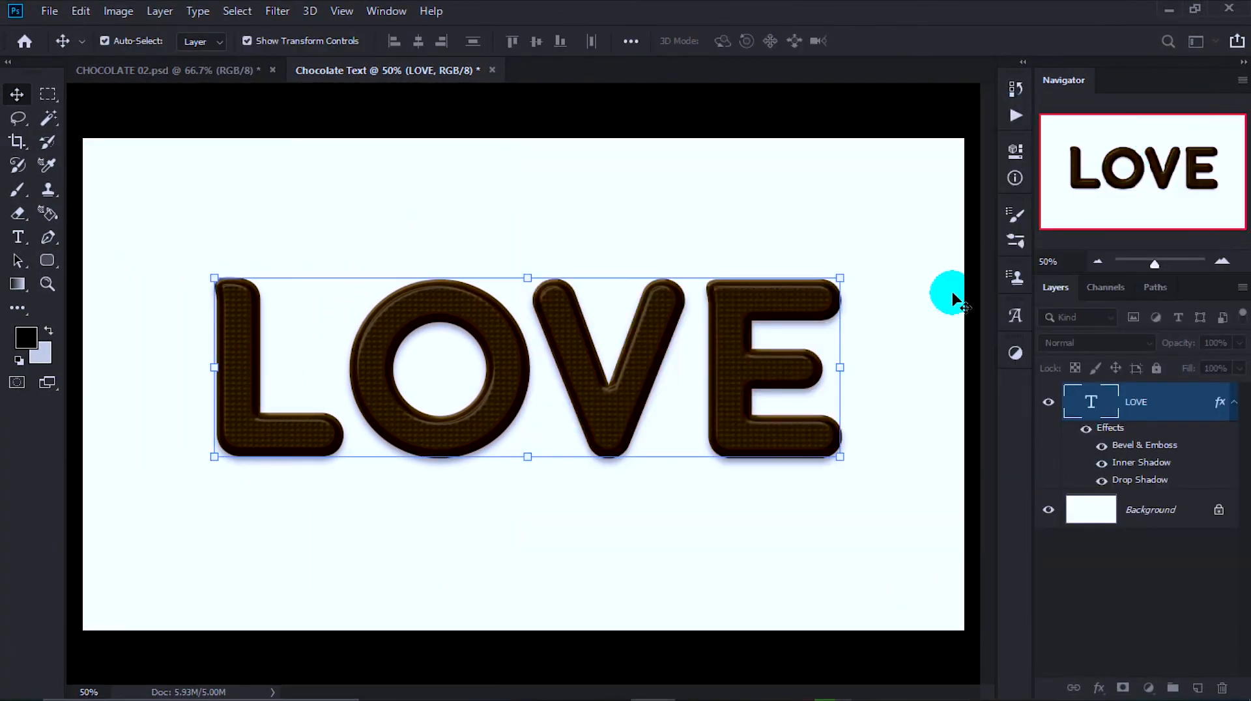
{"action": "left_click", "coordinate": [1138, 609]}
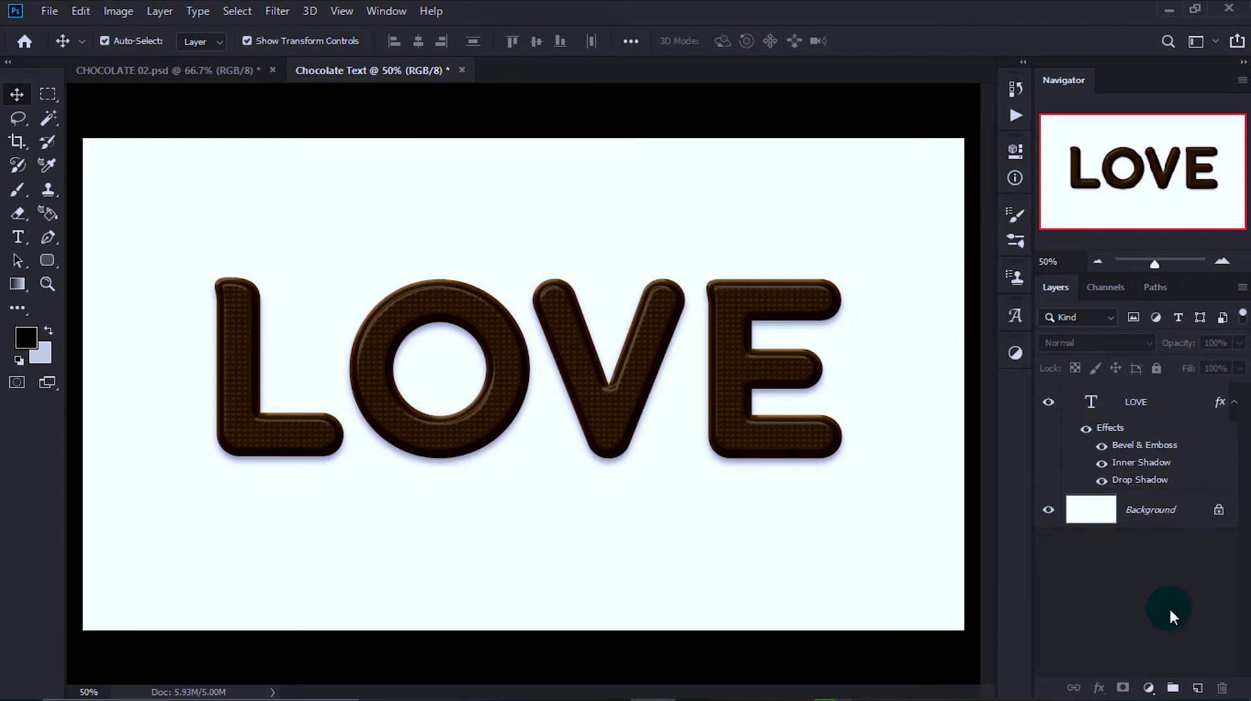
- Duplicate the LOVE text layer and clear the layer style from the copy
{"action": "left_click", "coordinate": [1145, 403]}
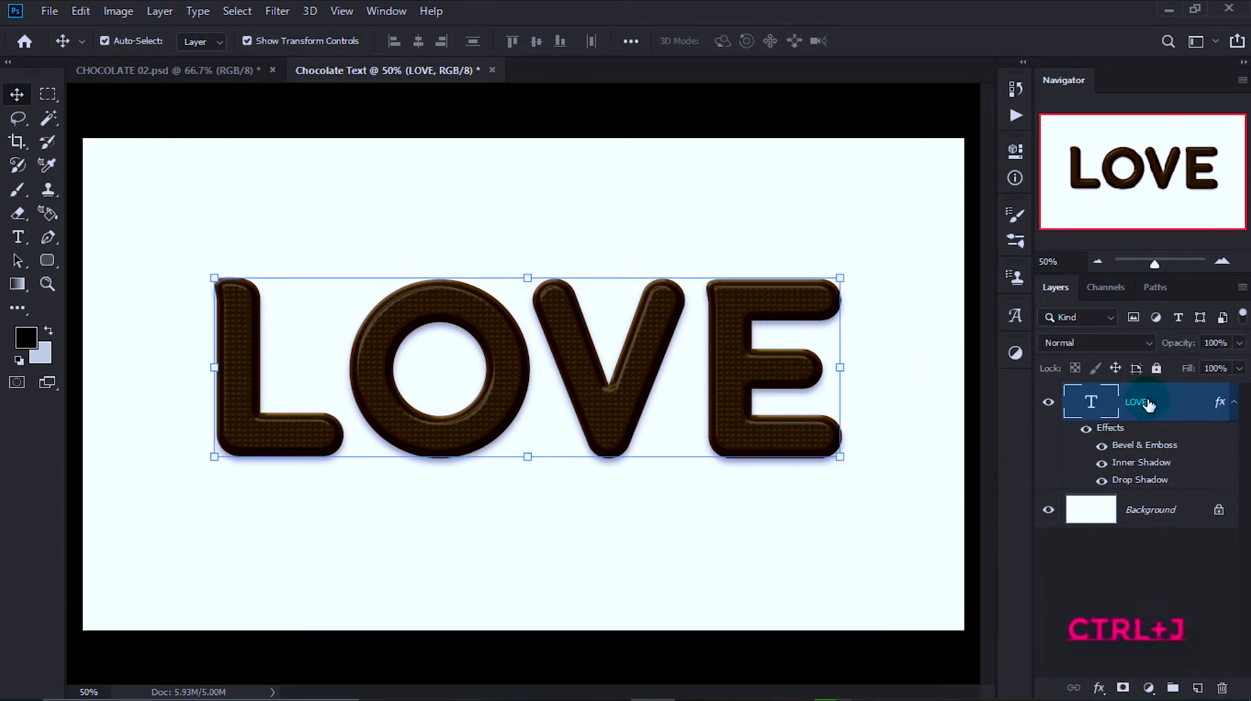
{"action": "key", "text": "ctrl+j"}
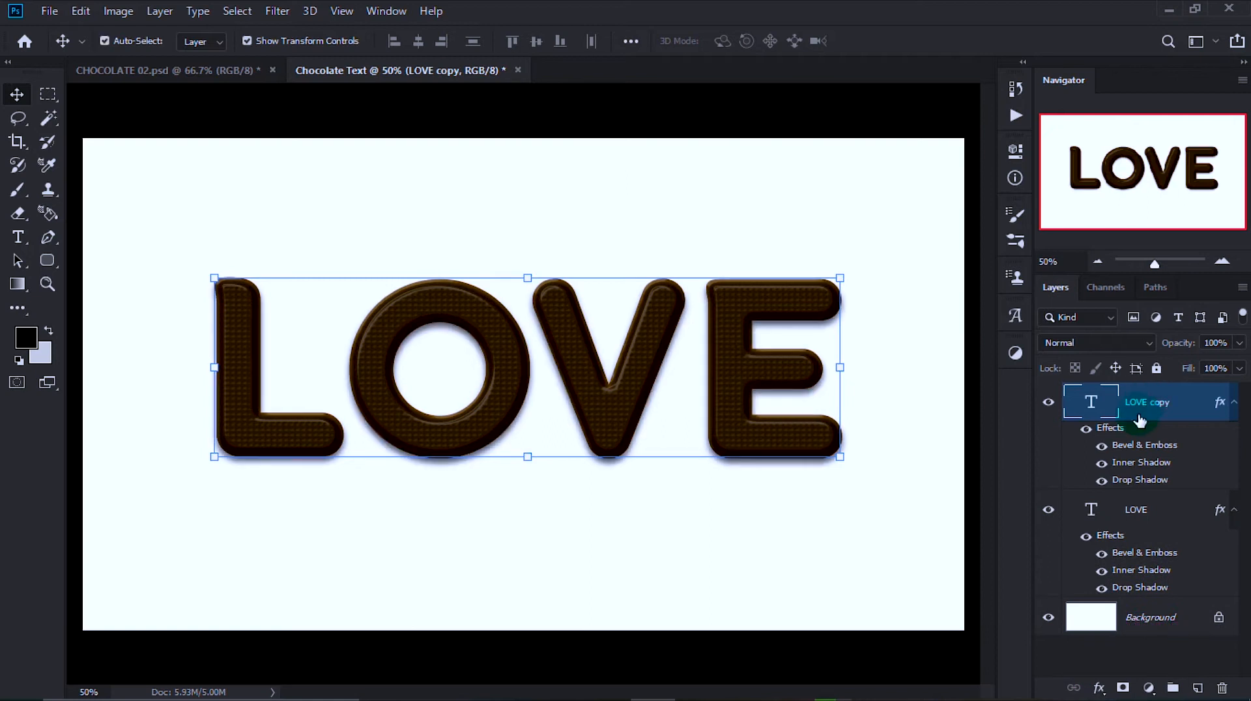
{"action": "right_click", "coordinate": [1139, 421]}
{"action": "left_click", "coordinate": [969, 650]}
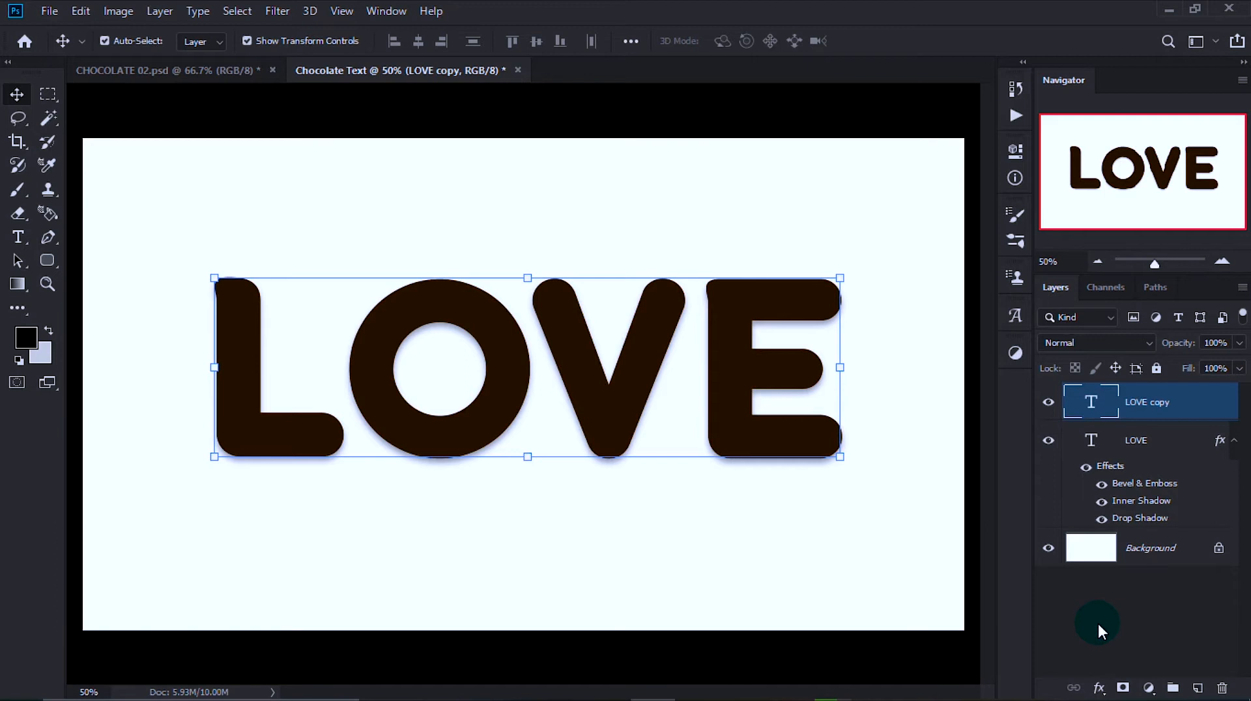
{"action": "left_click", "coordinate": [1099, 627]}
{"action": "left_click", "coordinate": [284, 535]}
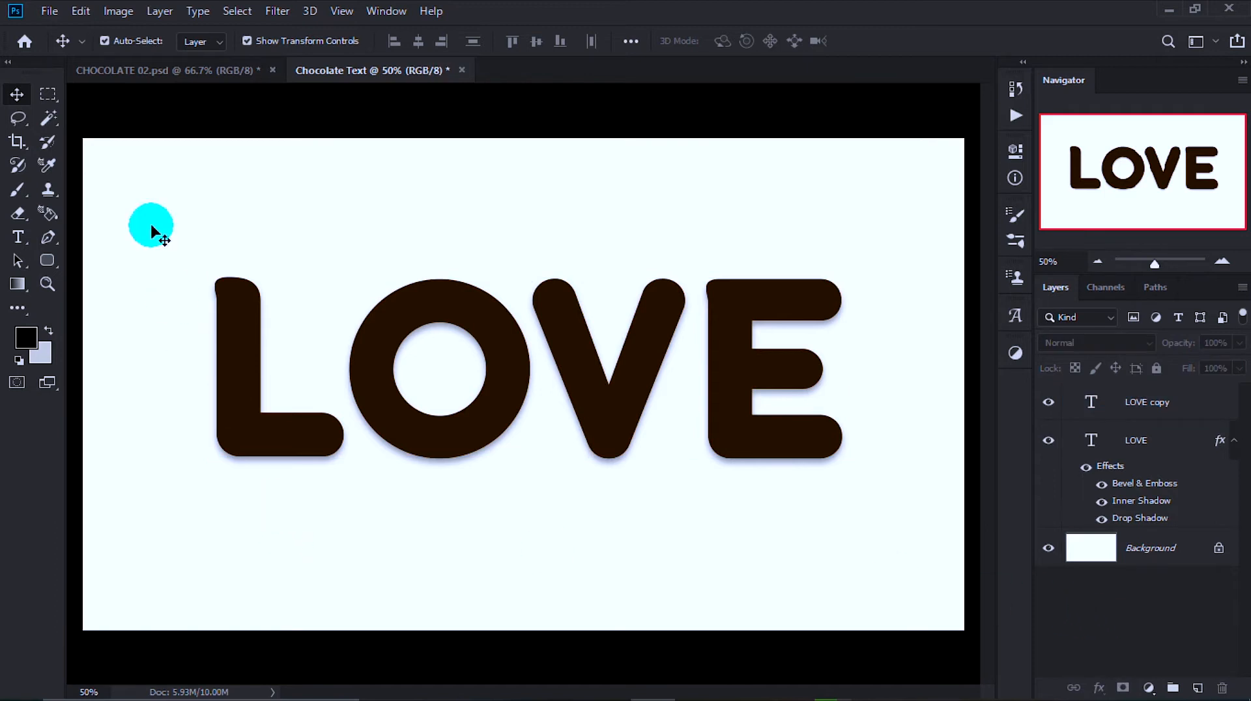
- On the LOVE copy layer, make a rectangular marquee selection around the lower half of the whole word
{"action": "left_click", "coordinate": [47, 96]}
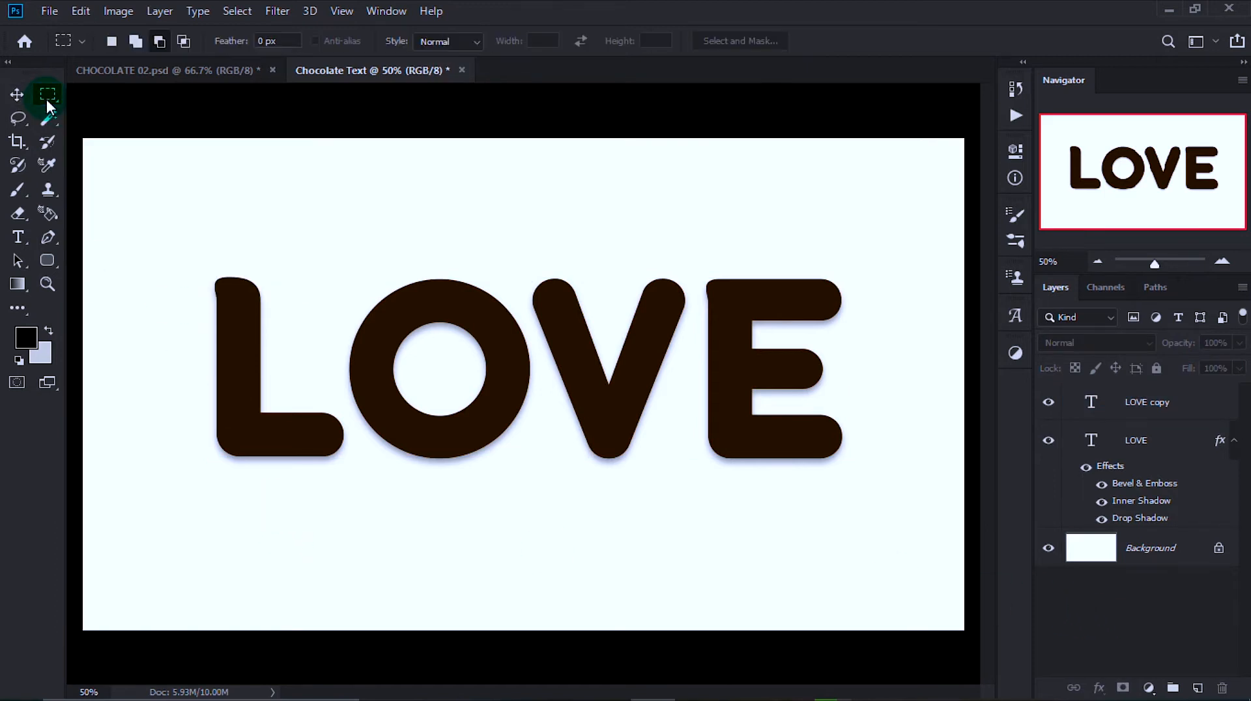
{"action": "left_click", "coordinate": [1152, 407]}
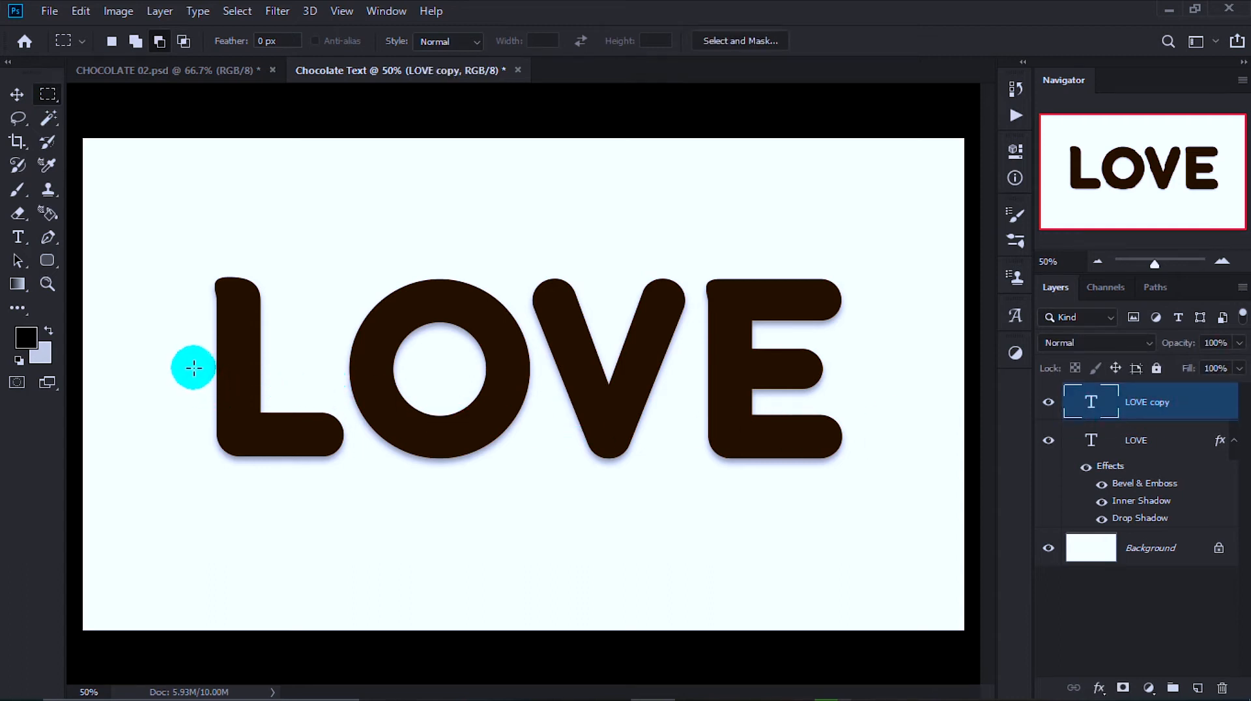
{"action": "left_click_drag", "start_coordinate": [165, 367], "coordinate": [872, 468]}
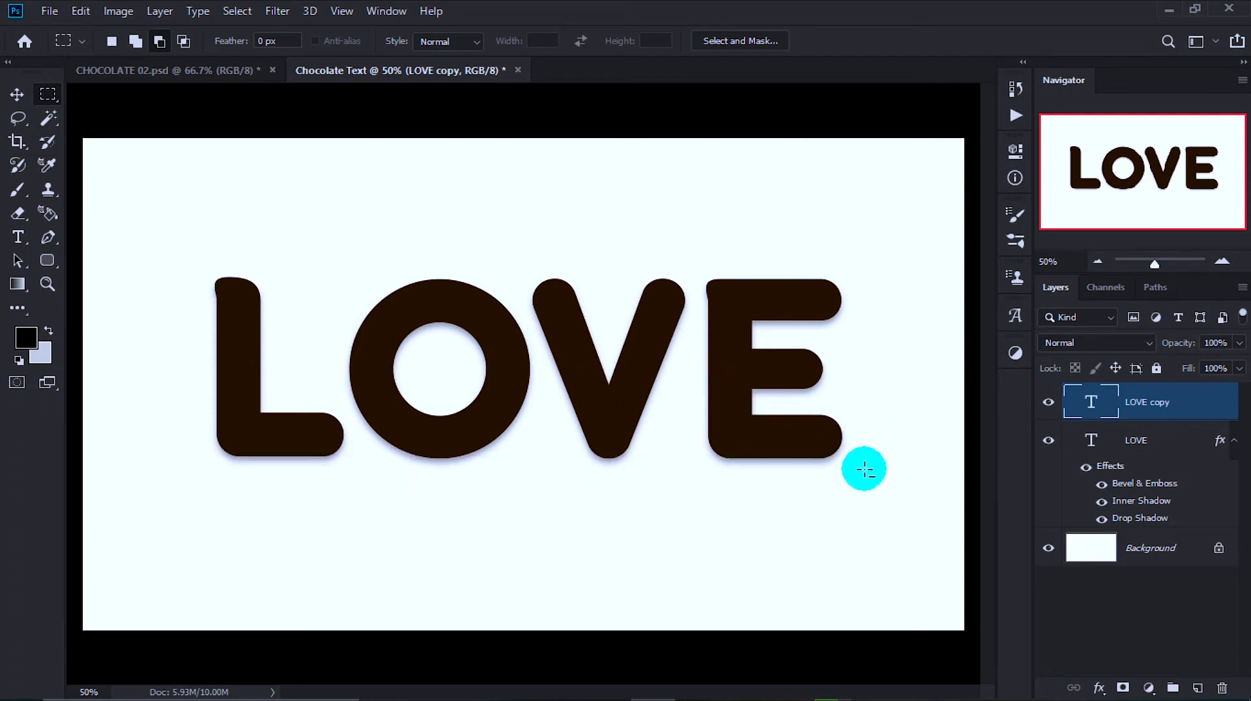
- Change the text color of the LOVE copy to pink DD4FA2 and commit the text edit
{"action": "key", "text": "v"}
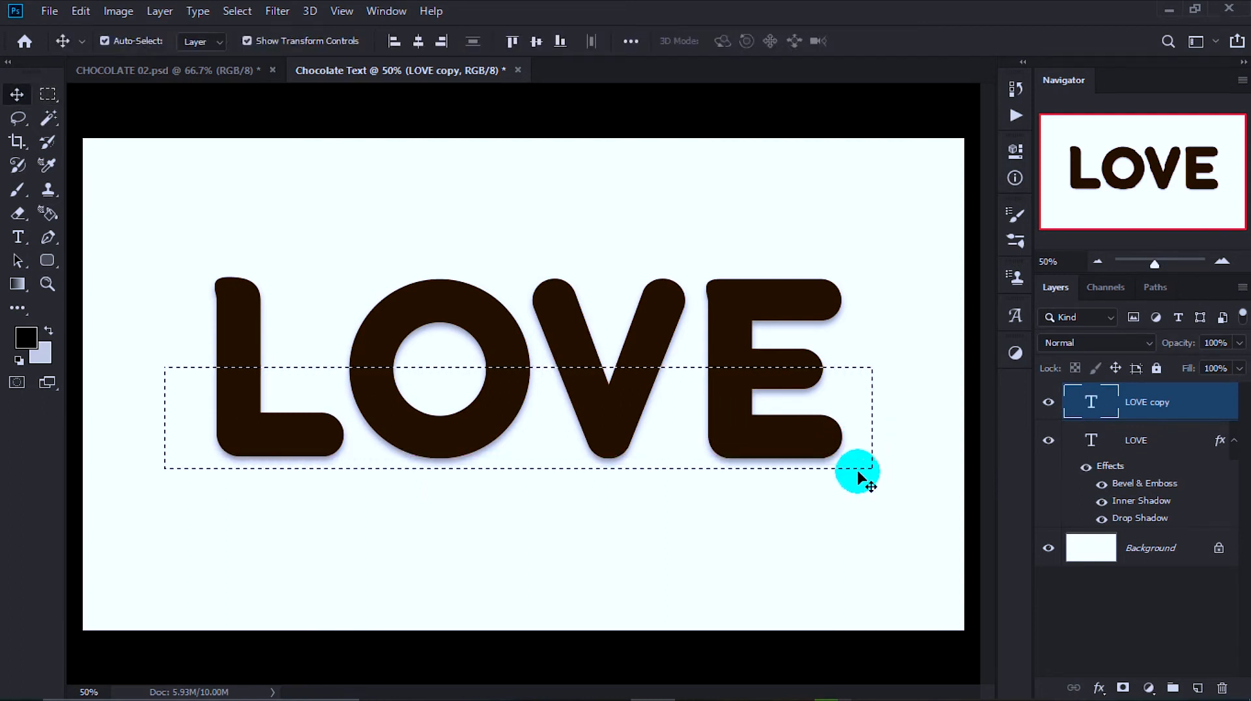
{"action": "key", "text": "Down"}
{"action": "left_click", "coordinate": [777, 321]}
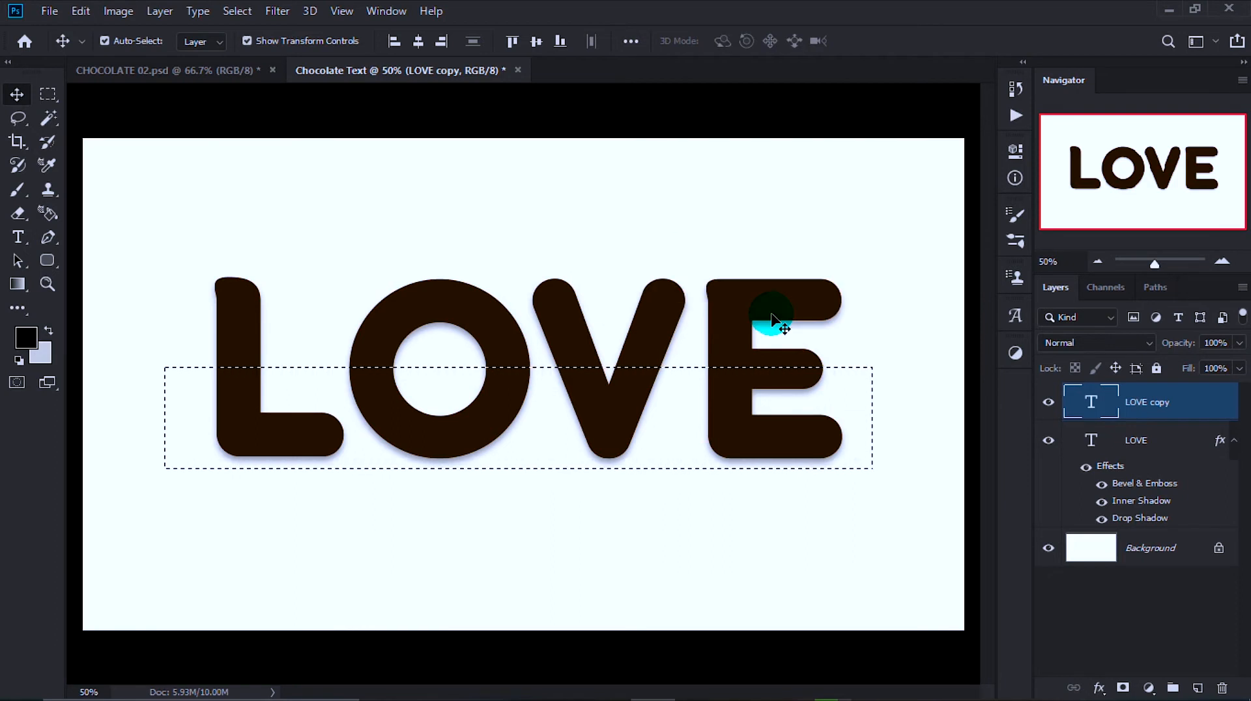
{"action": "double_click", "coordinate": [610, 363]}
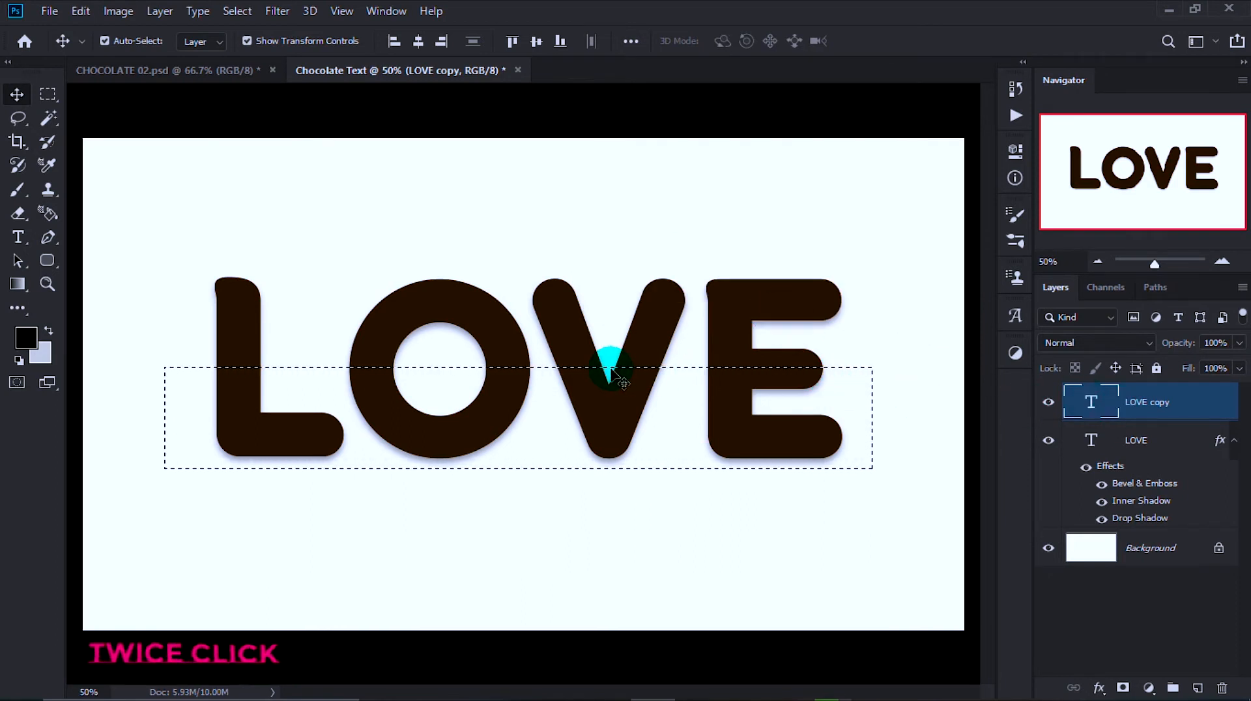
{"action": "left_click", "coordinate": [736, 42]}
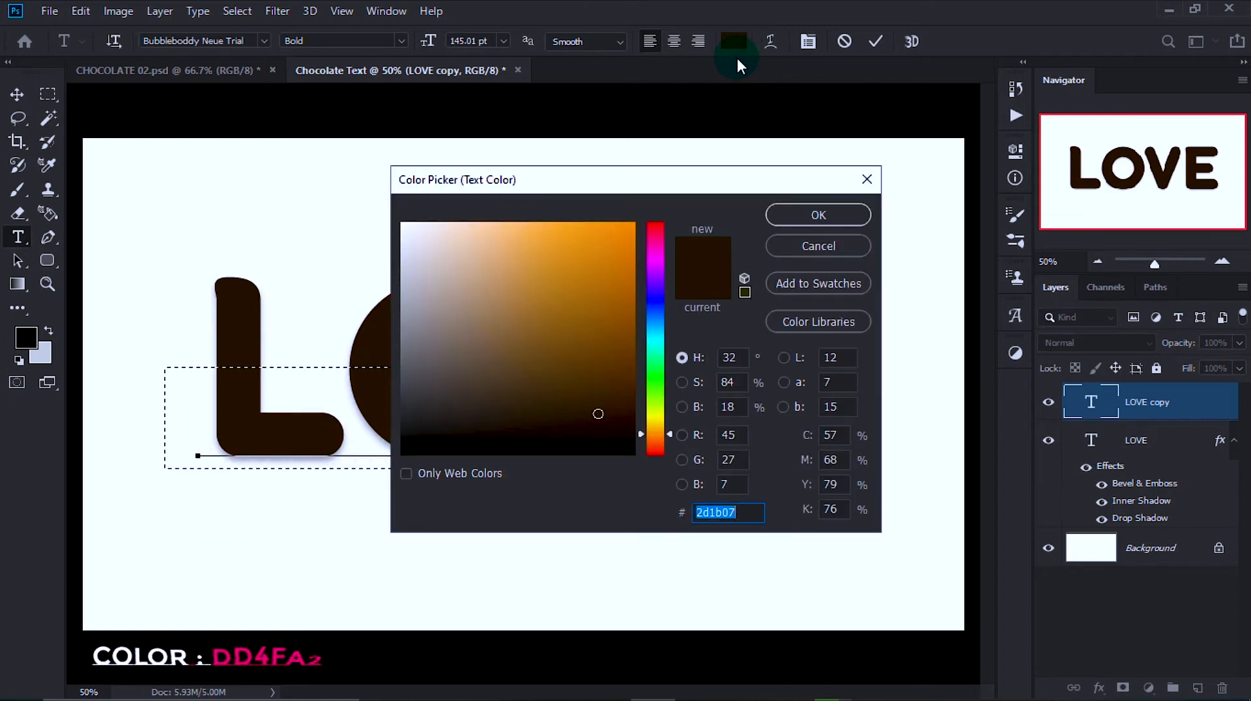
{"action": "type", "text": "DD4"}
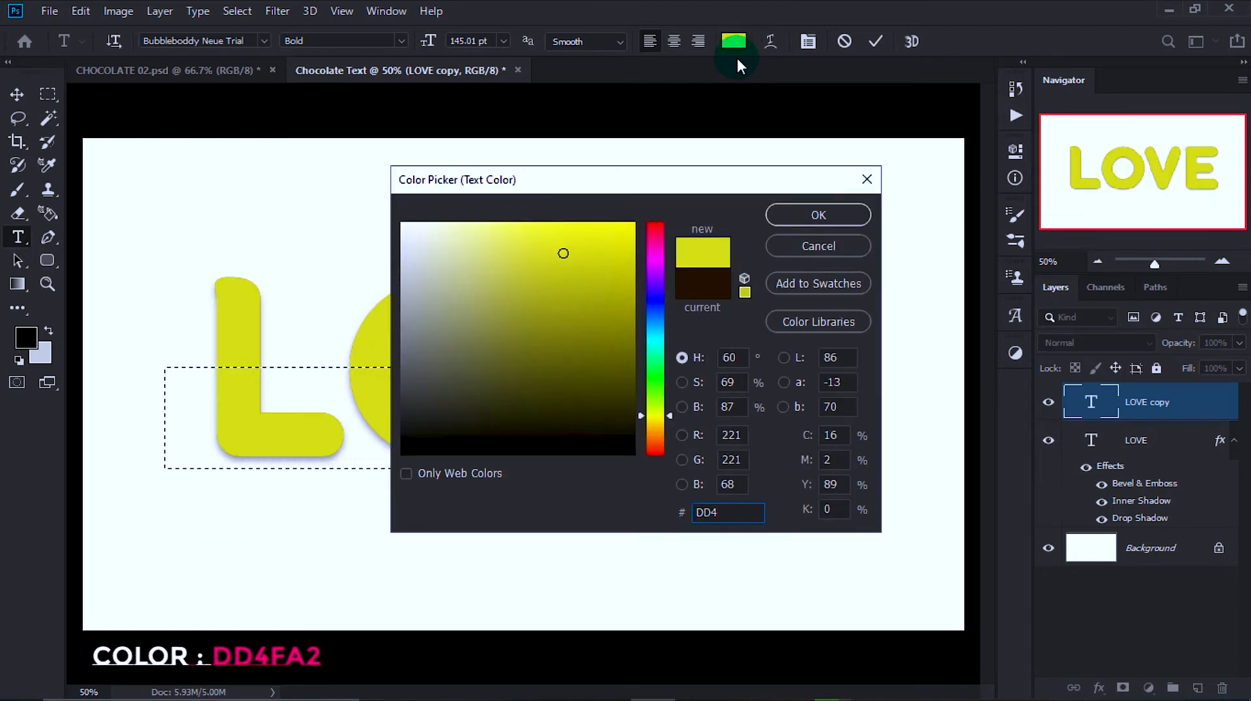
{"action": "type", "text": "FA2"}
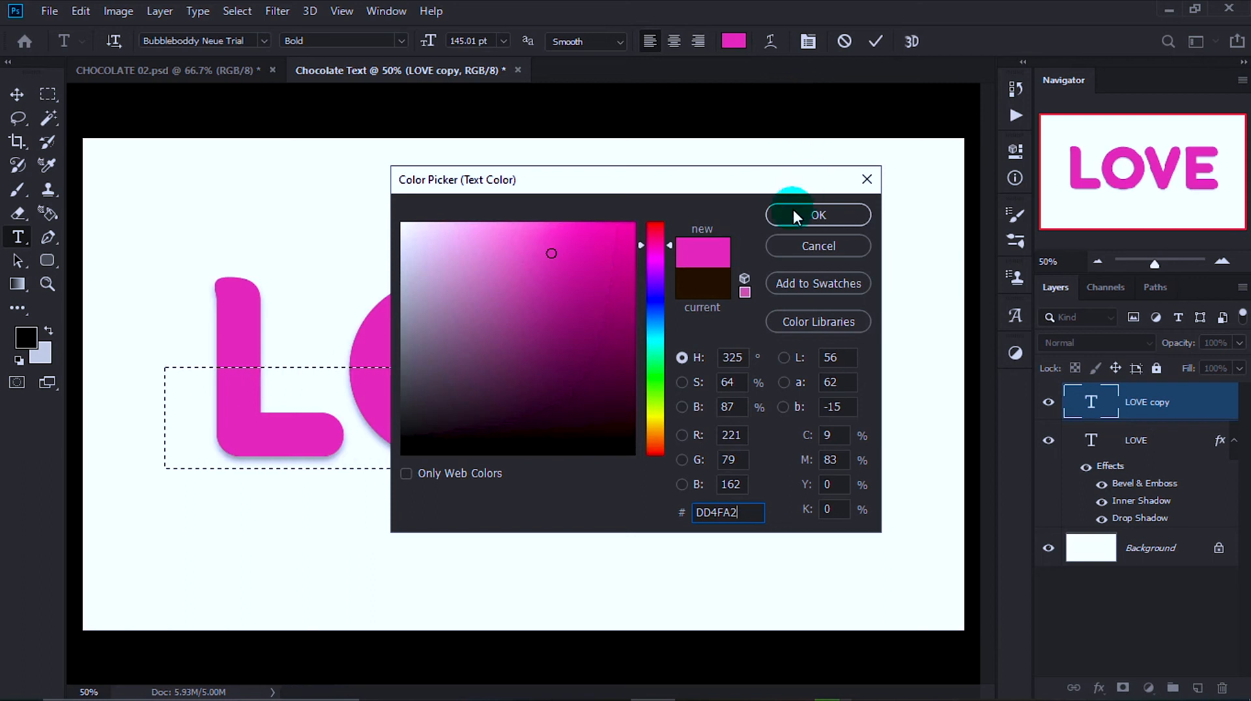
{"action": "left_click", "coordinate": [793, 216]}
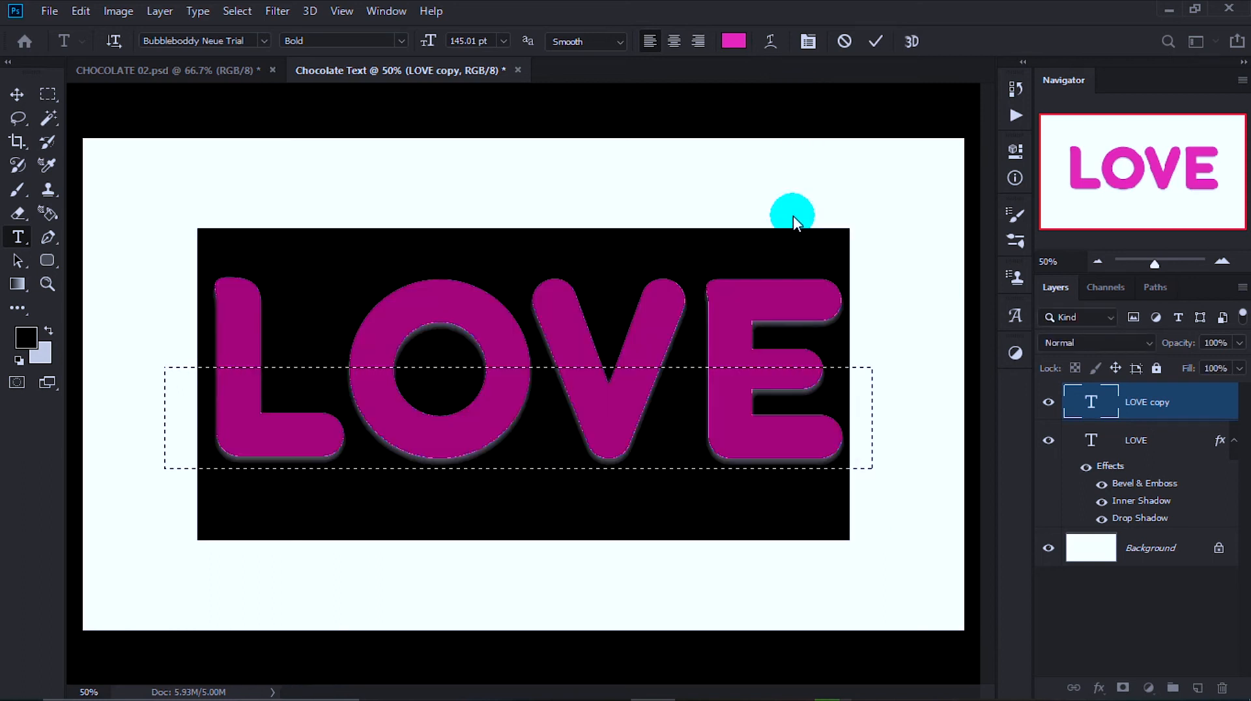
{"action": "left_click", "coordinate": [876, 41]}
- Add a layer mask to the pink LOVE layer from the selection, limiting the pink to the letters' lower half
{"action": "key", "text": "v"}
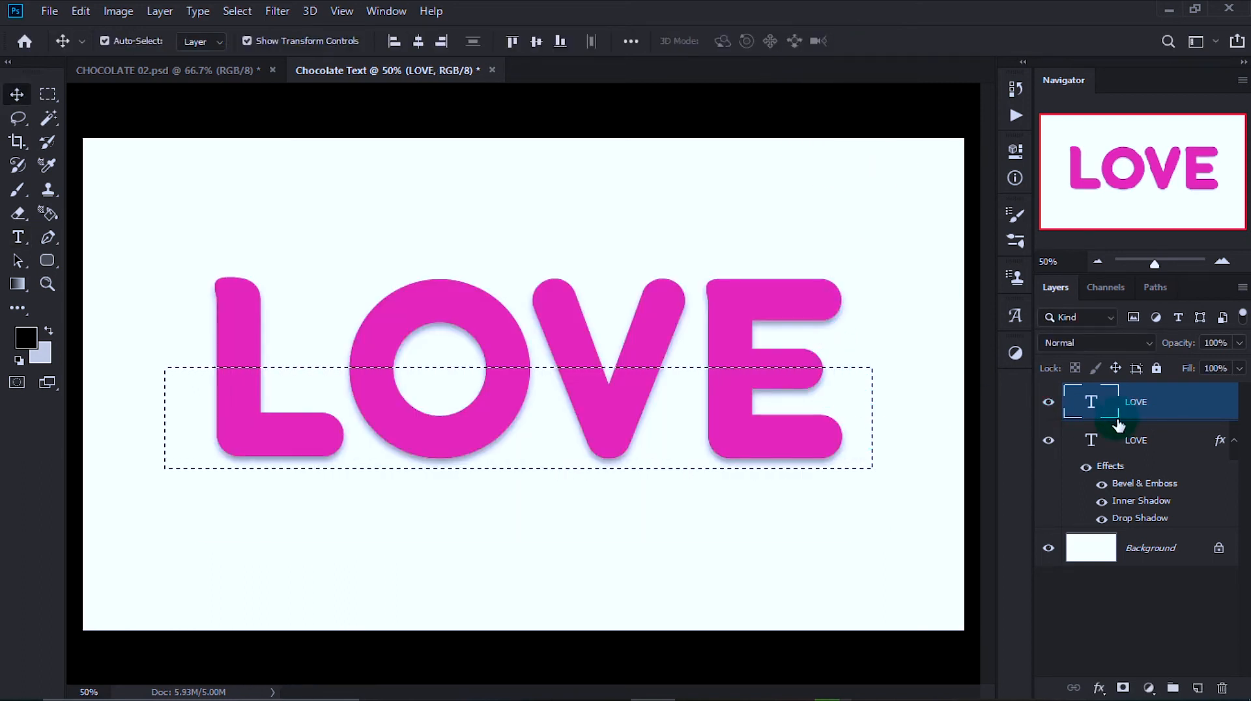
{"action": "left_click", "coordinate": [1122, 688]}
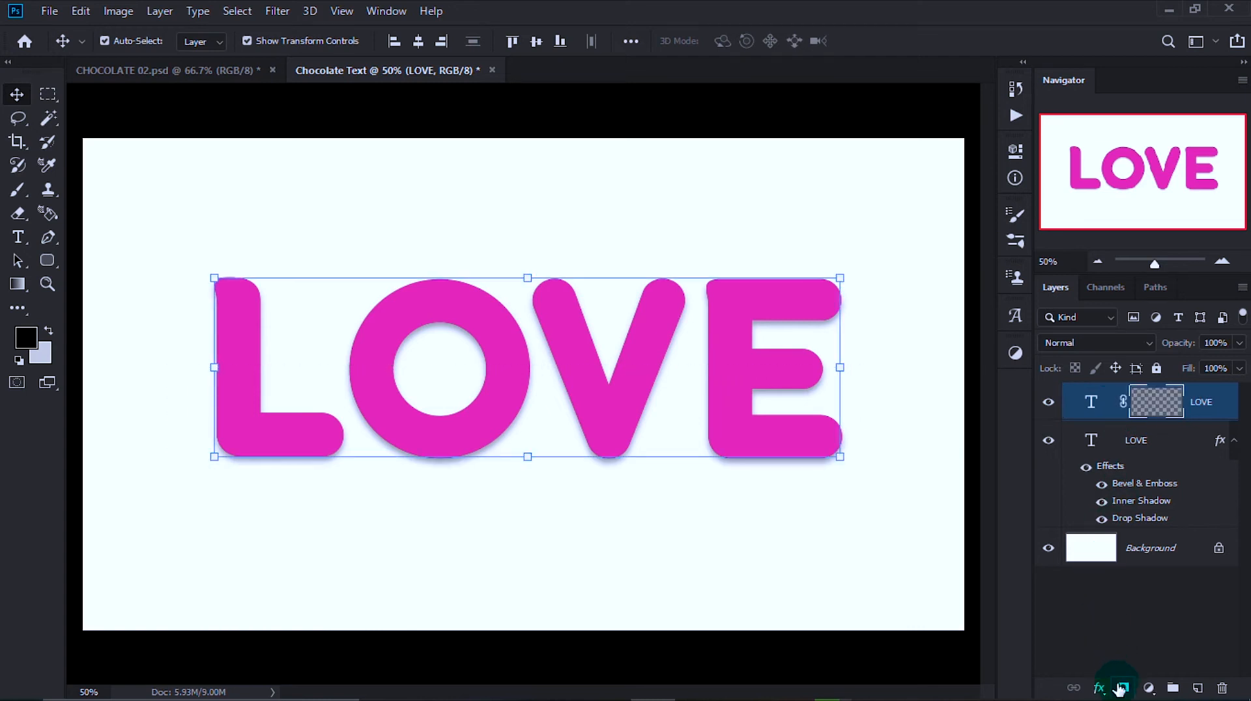
{"action": "left_click", "coordinate": [1113, 621]}
{"action": "left_click", "coordinate": [1065, 409]}
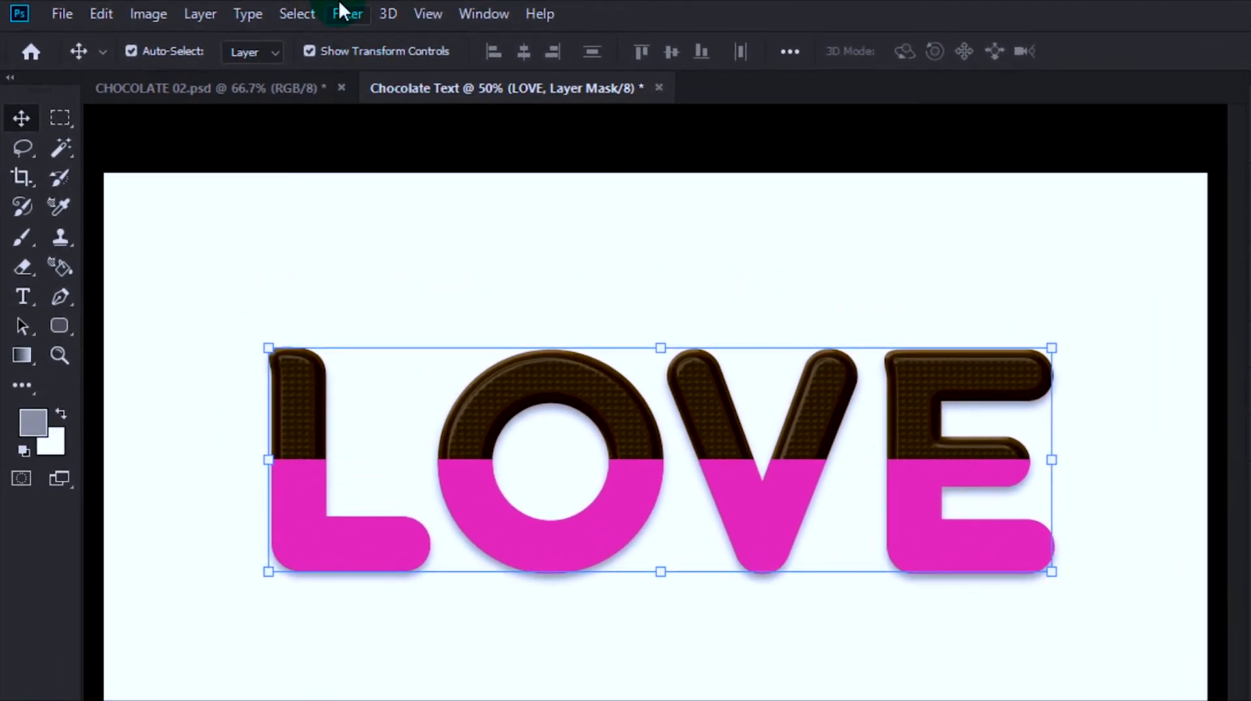
- Apply a ZigZag distortion to the pink LOVE layer's mask with amount 20, ridges 5 and the Pond Ripples style
{"action": "left_click", "coordinate": [341, 9]}
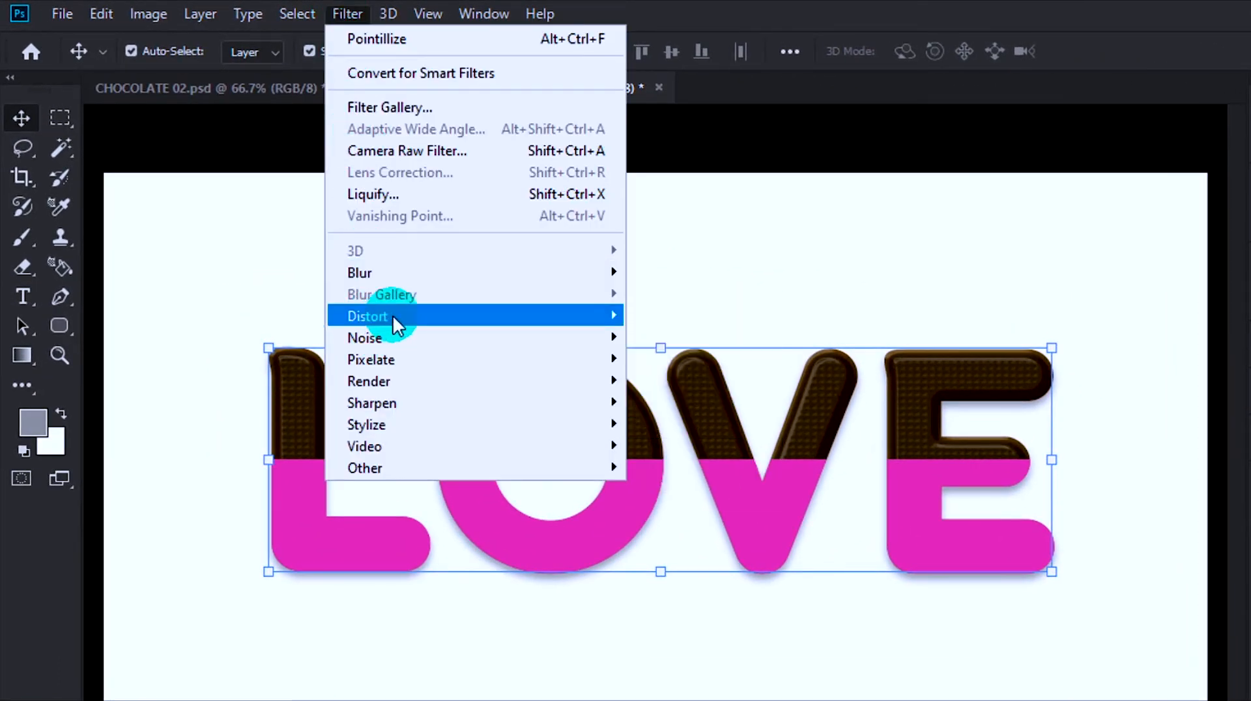
{"action": "mouse_move", "coordinate": [512, 318]}
{"action": "left_click", "coordinate": [672, 489]}
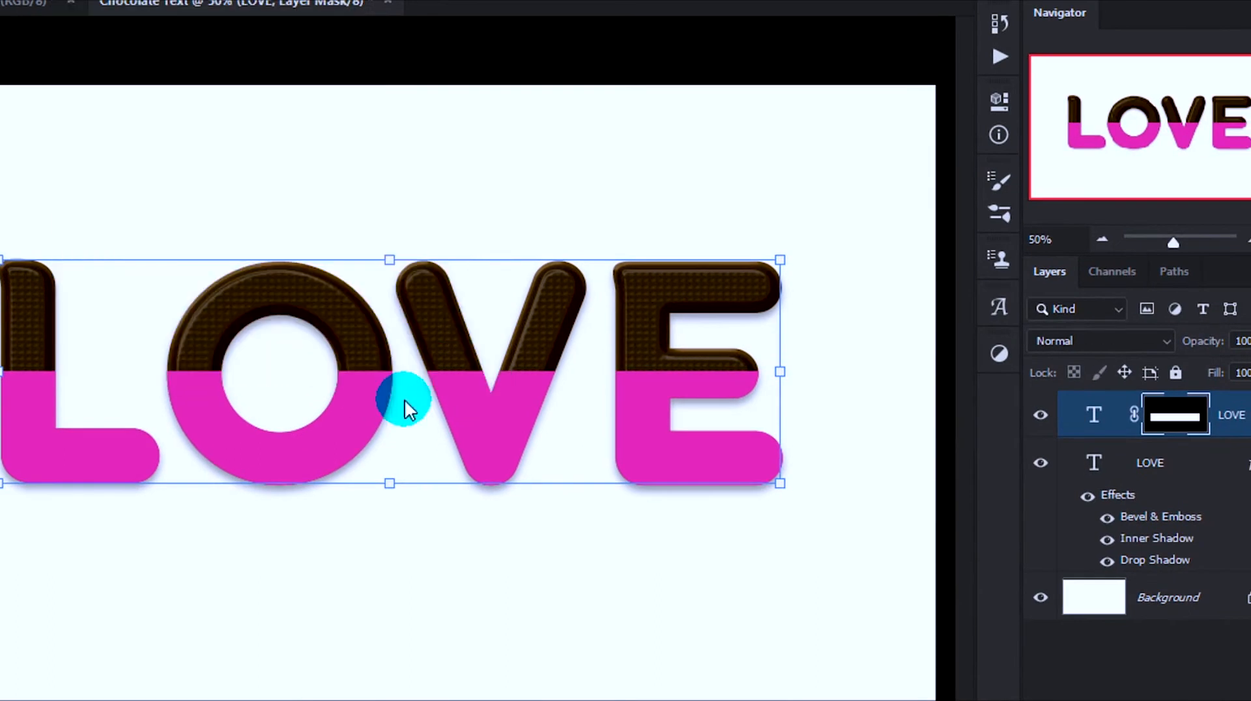
{"action": "left_click_drag", "start_coordinate": [603, 59], "coordinate": [716, 118]}
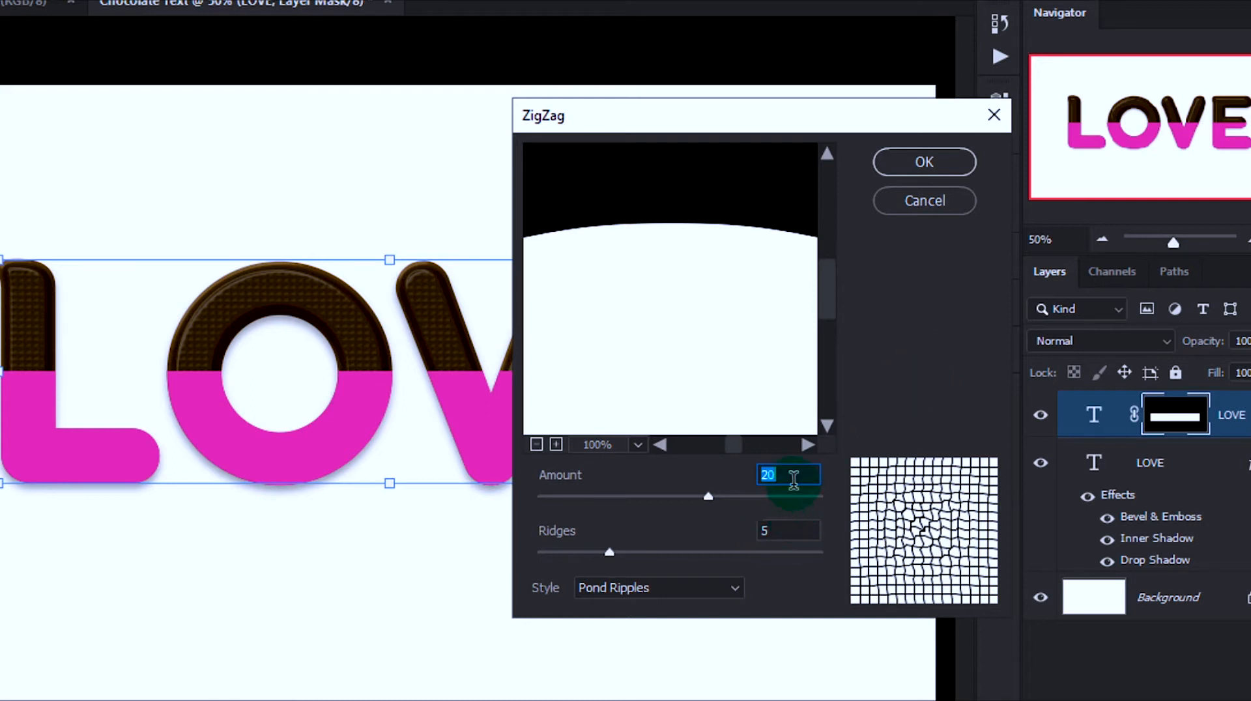
{"action": "left_click", "coordinate": [763, 530]}
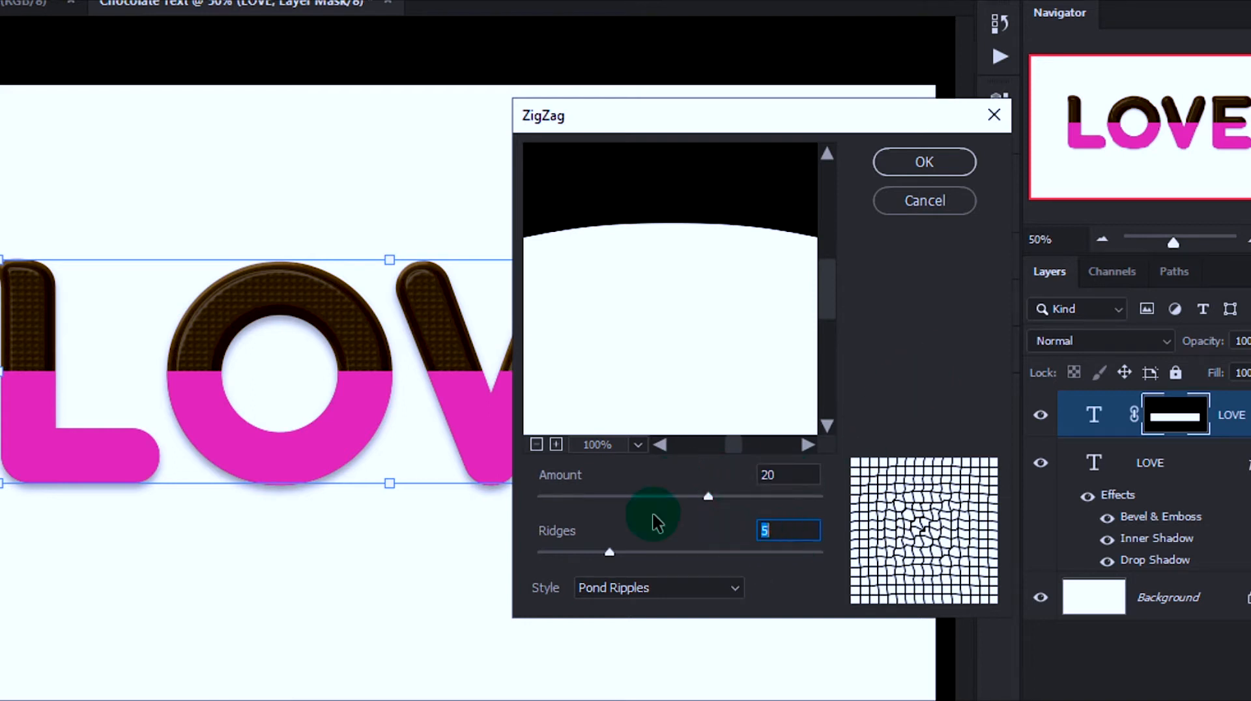
{"action": "left_click", "coordinate": [656, 592]}
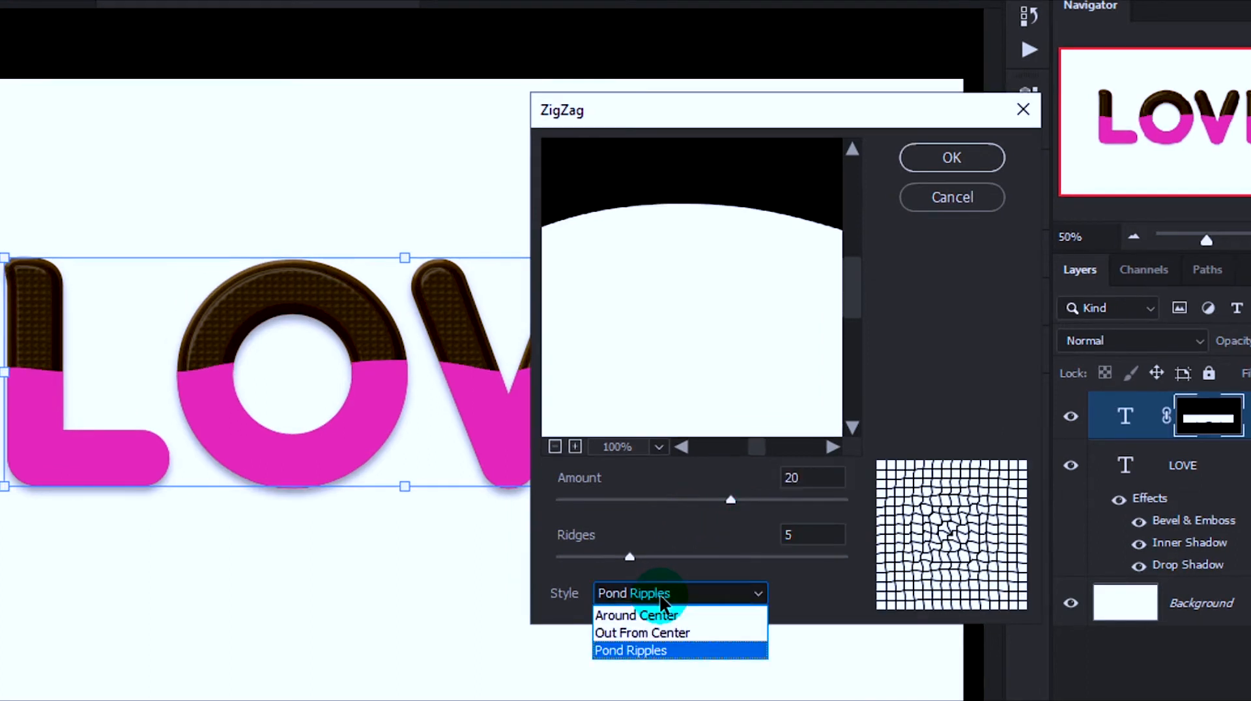
{"action": "left_click", "coordinate": [705, 651]}
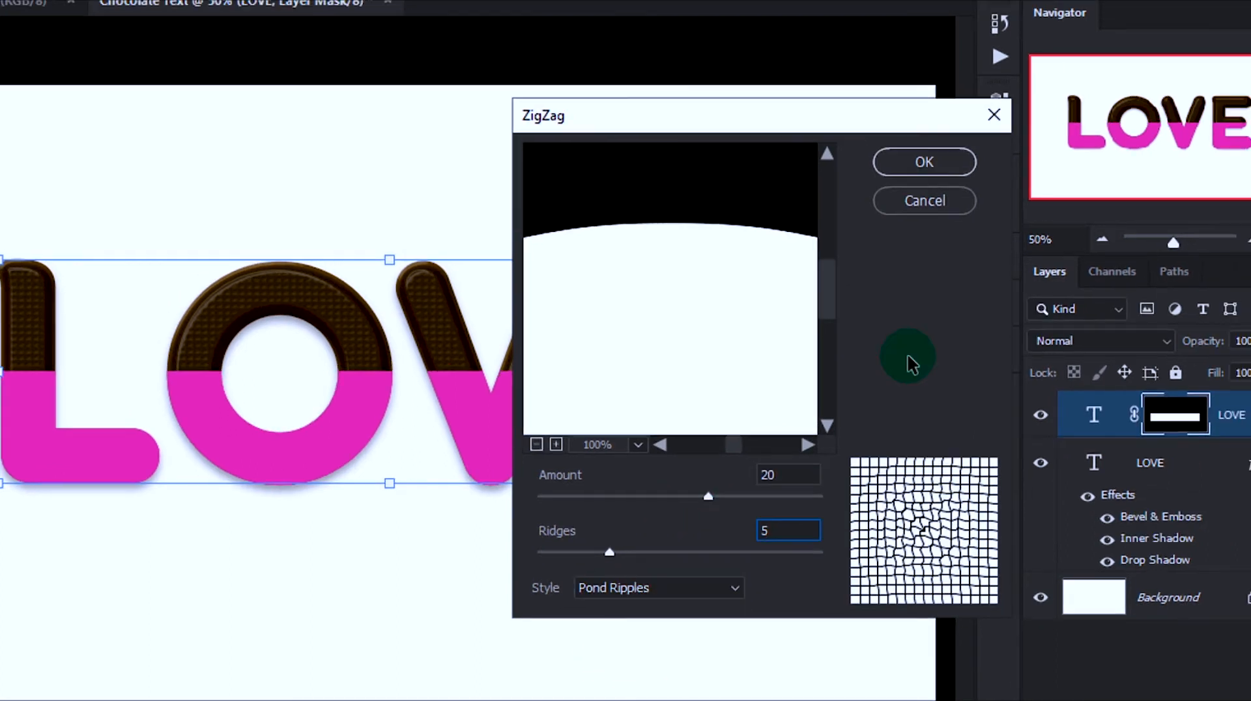
{"action": "left_click", "coordinate": [942, 156]}
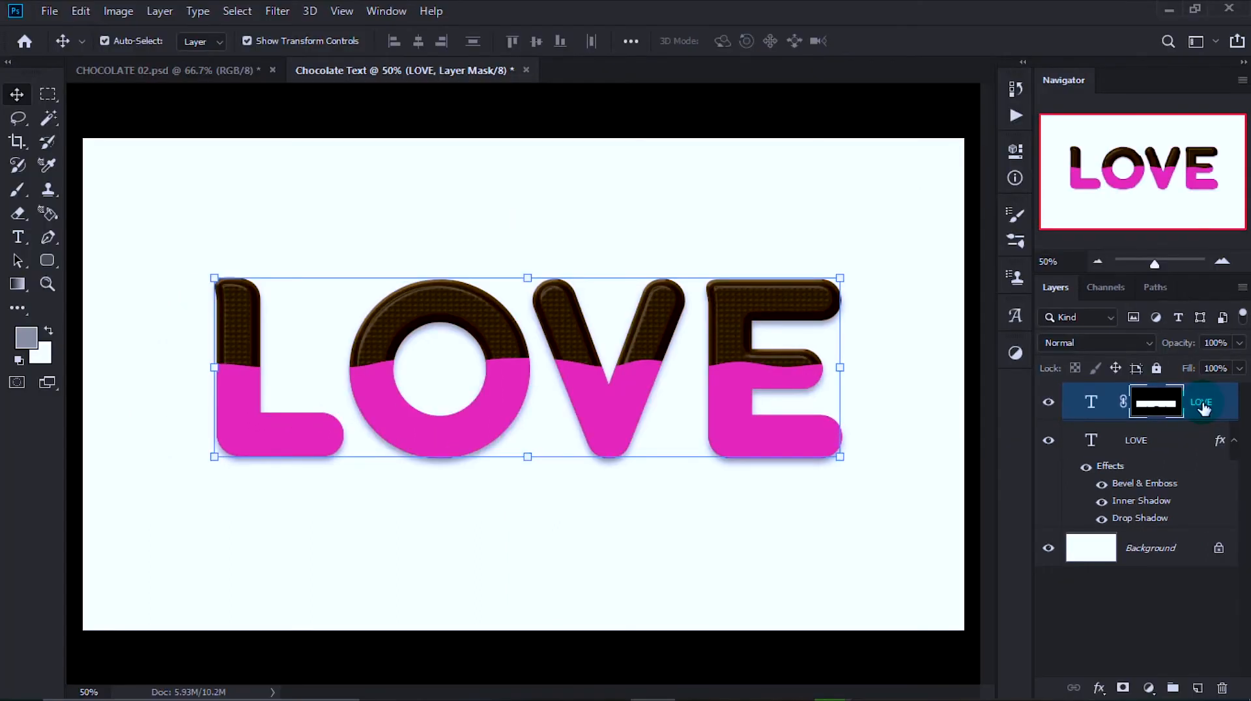
- Open the blending options of the pink LOVE layer and enable Bevel & Emboss
{"action": "right_click", "coordinate": [1203, 407]}
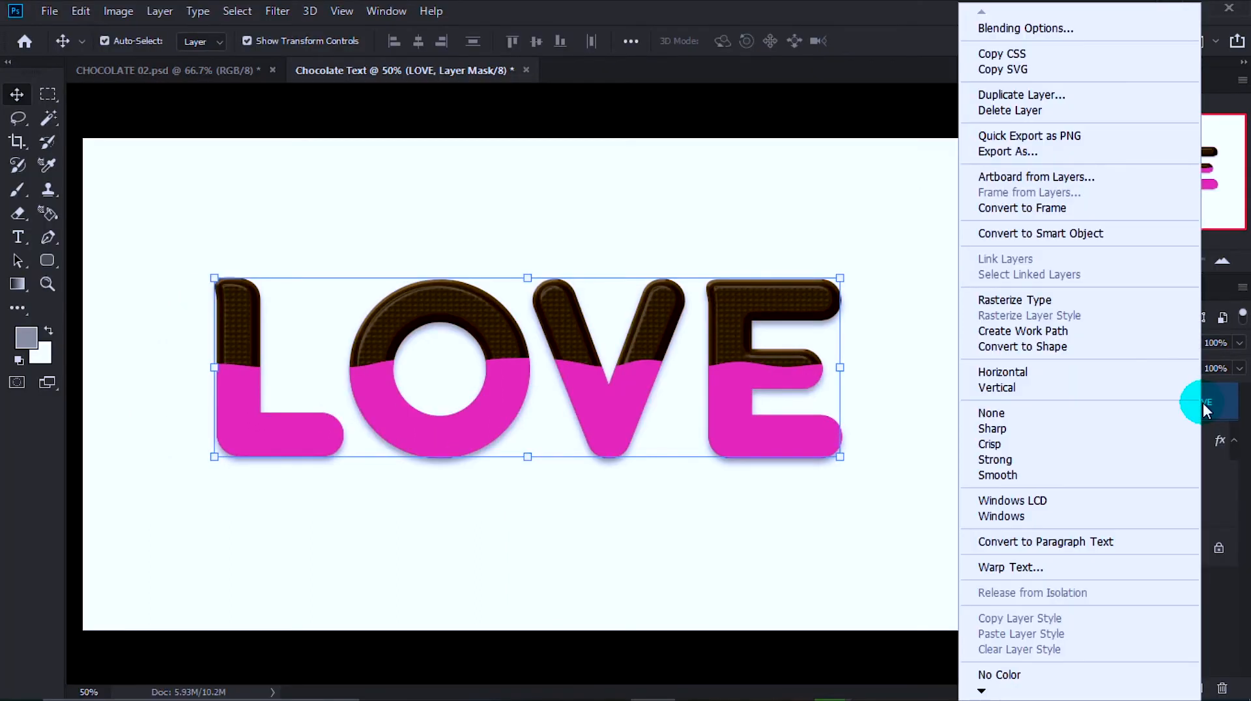
{"action": "left_click", "coordinate": [1010, 26]}
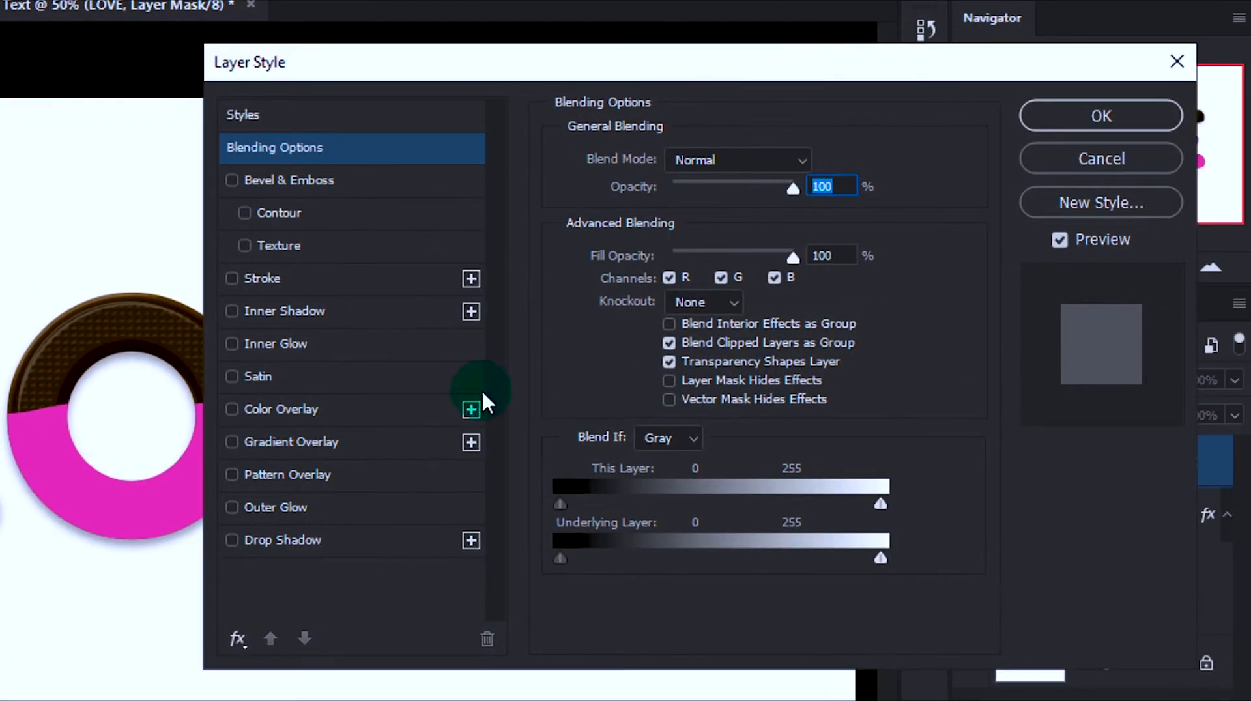
{"action": "left_click", "coordinate": [232, 180]}
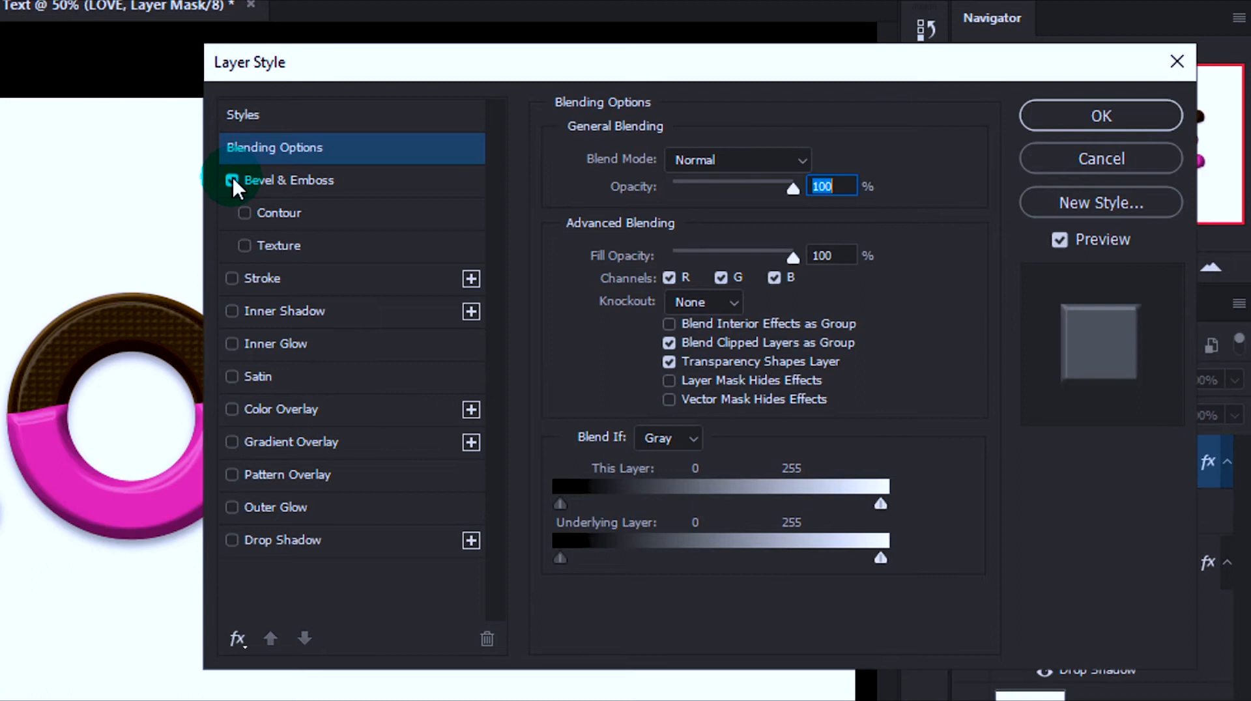
{"action": "left_click", "coordinate": [303, 178]}
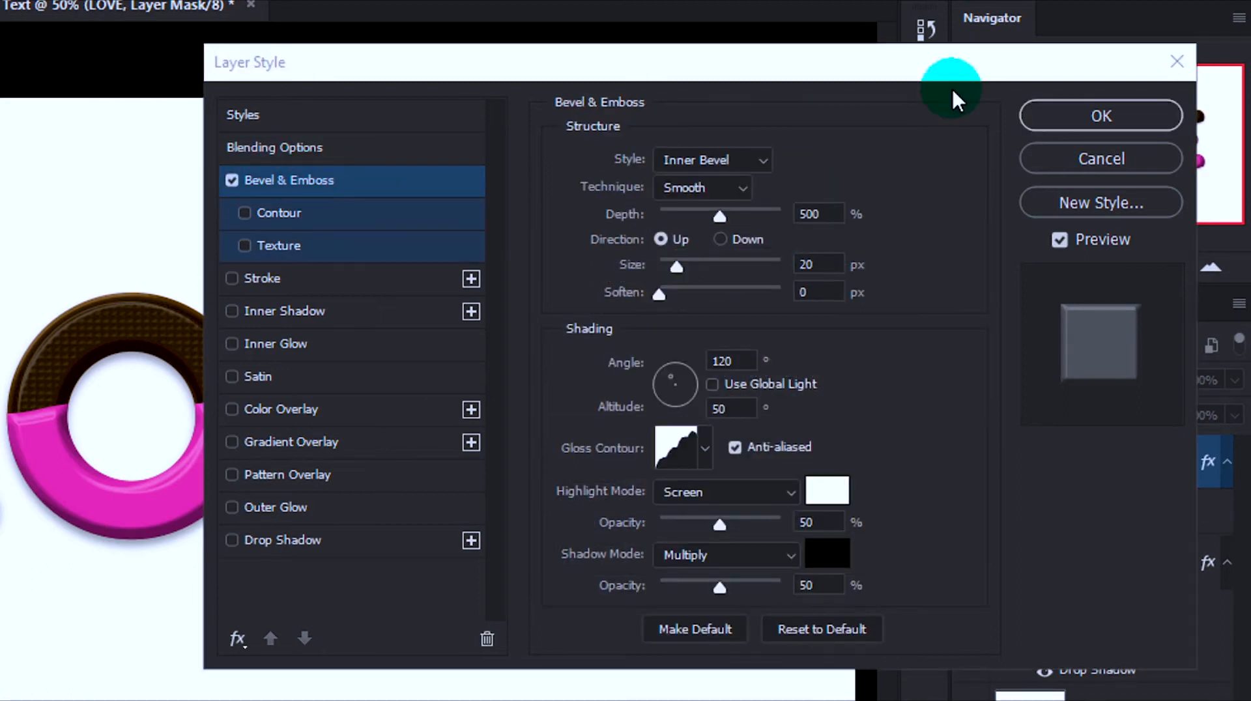
{"action": "left_click_drag", "start_coordinate": [619, 69], "coordinate": [554, 67]}
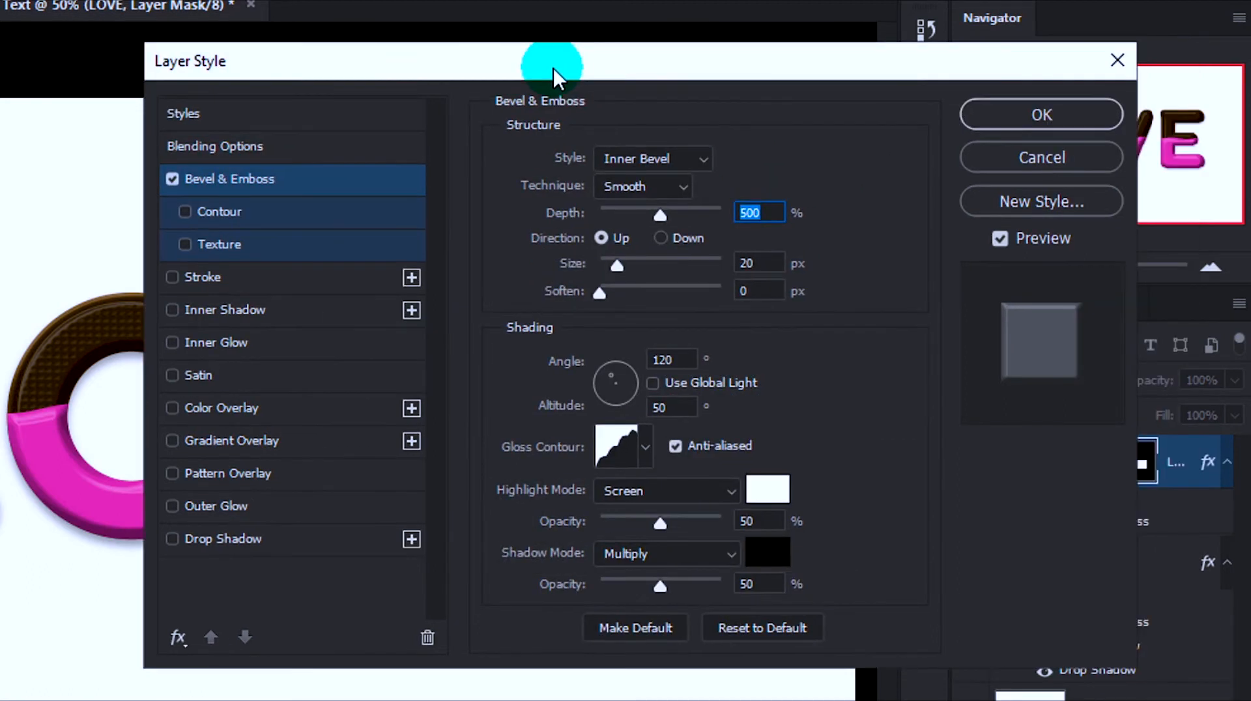
{"action": "left_click", "coordinate": [172, 179]}
{"action": "left_click", "coordinate": [171, 179]}
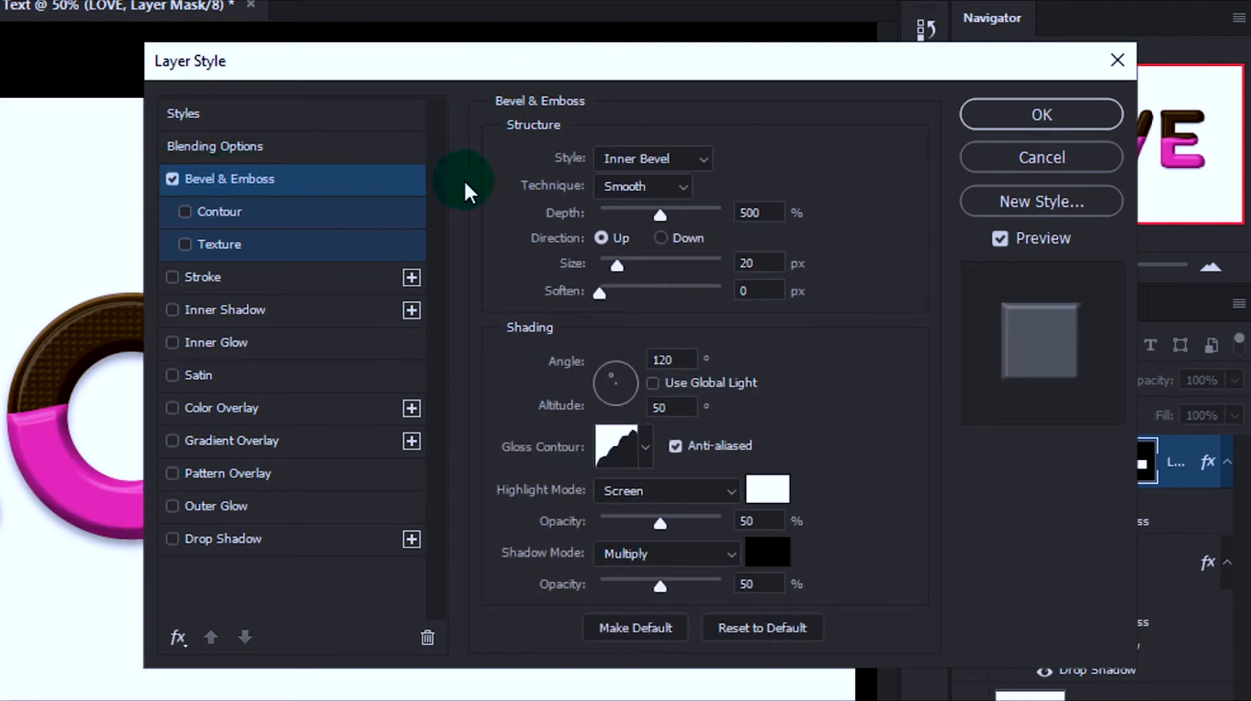
- Set the pink layer's bevel depth to 300% with the Inner Bevel style
{"action": "left_click", "coordinate": [782, 211]}
{"action": "left_click_drag", "start_coordinate": [661, 212], "coordinate": [600, 215]}
{"action": "type", "text": "300"}
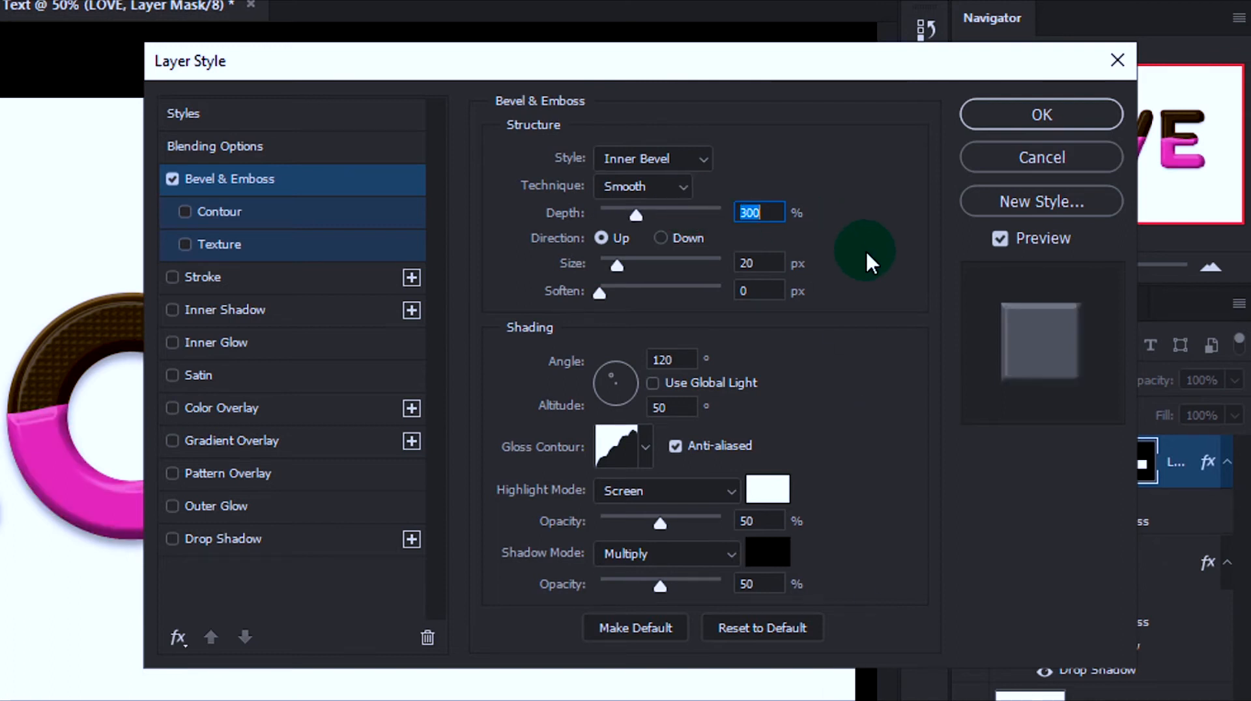
{"action": "left_click", "coordinate": [639, 163]}
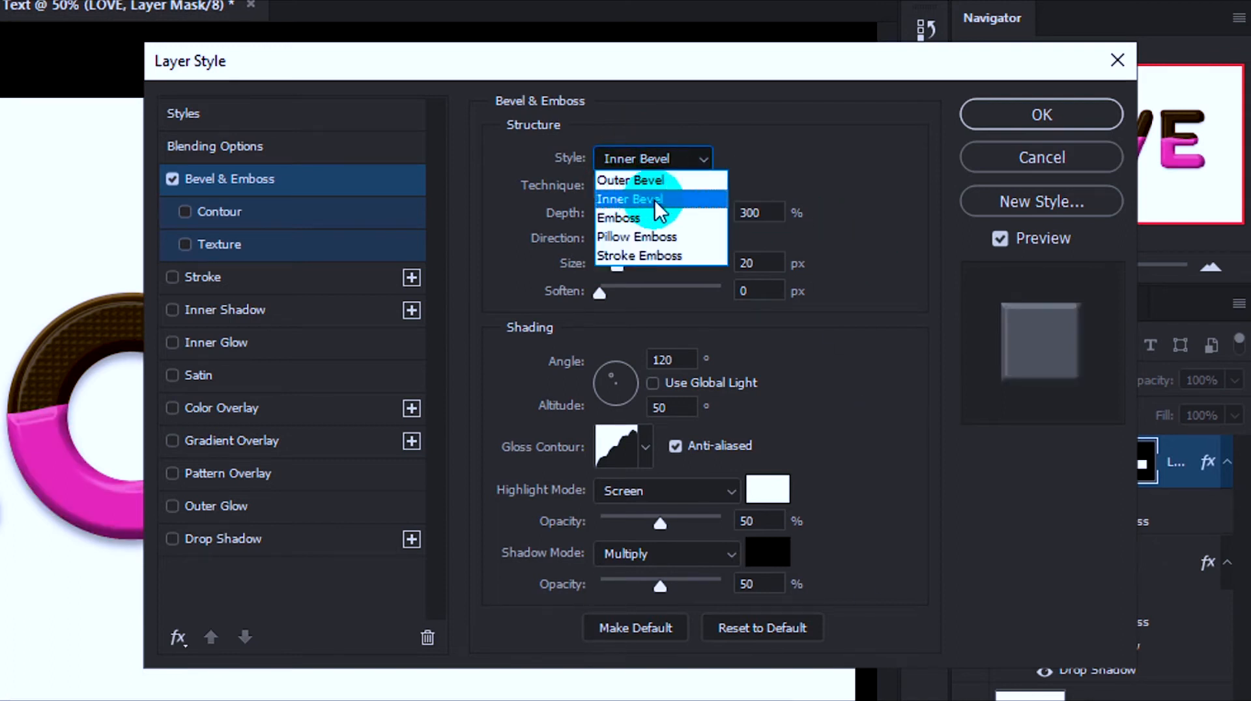
{"action": "left_click", "coordinate": [626, 199]}
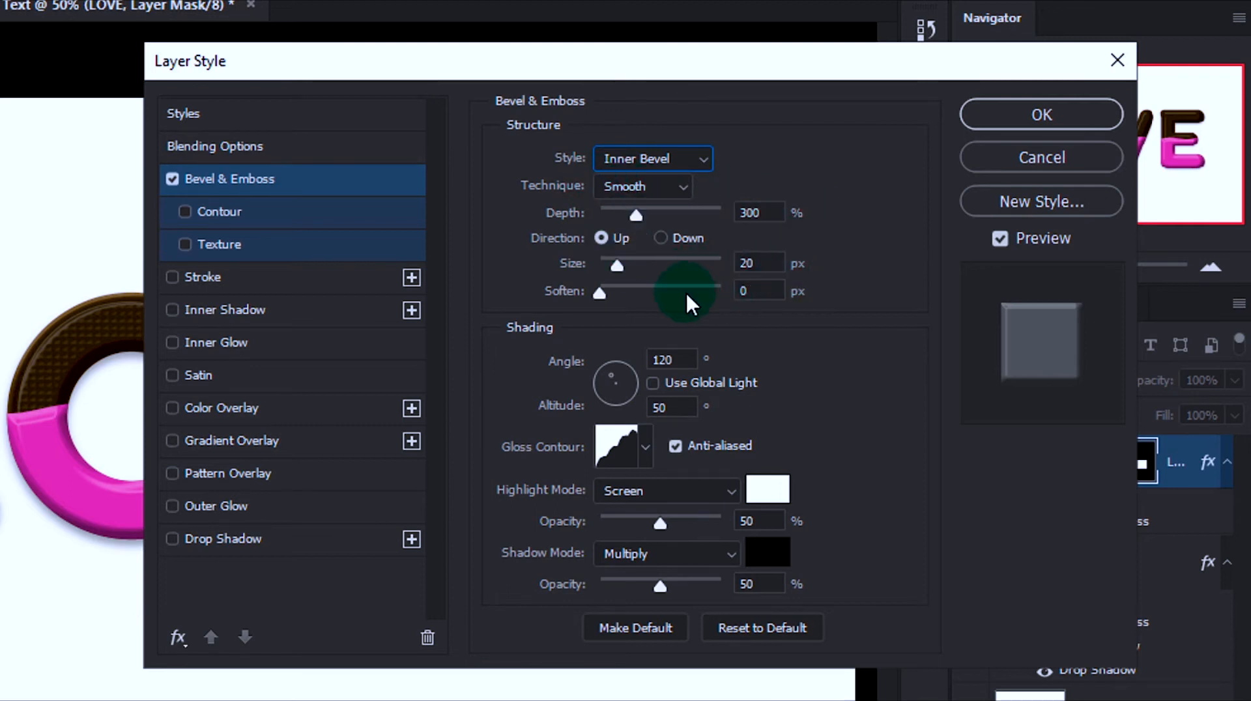
- Set the bevel's soften to 16 px and its size to 10 px
{"action": "left_click", "coordinate": [765, 290]}
{"action": "type", "text": "16"}
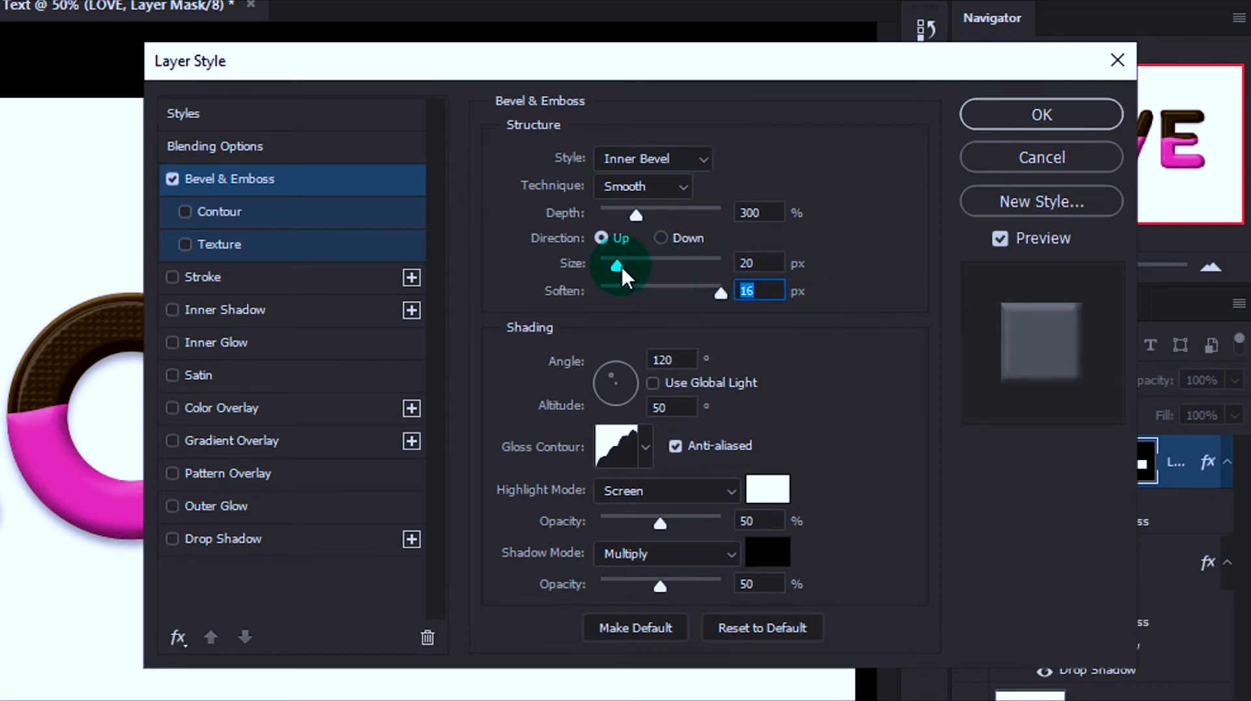
{"action": "double_click", "coordinate": [746, 264]}
{"action": "type", "text": "1"}
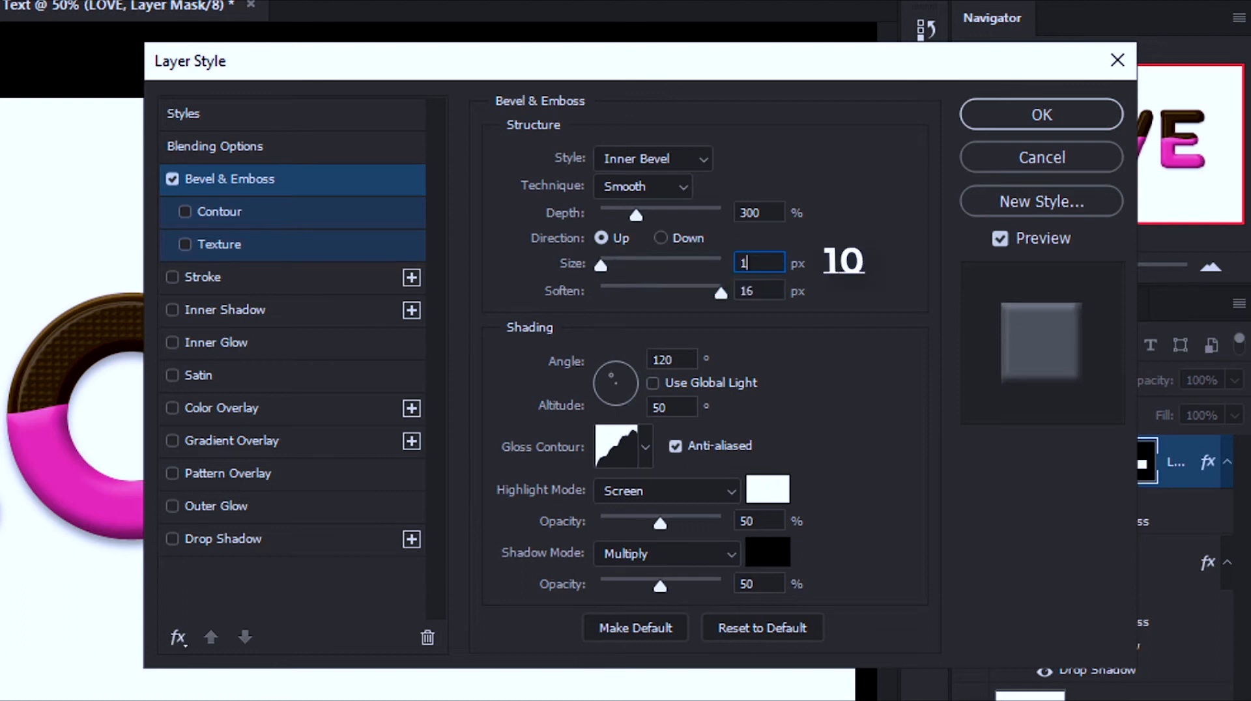
{"action": "type", "text": "0"}
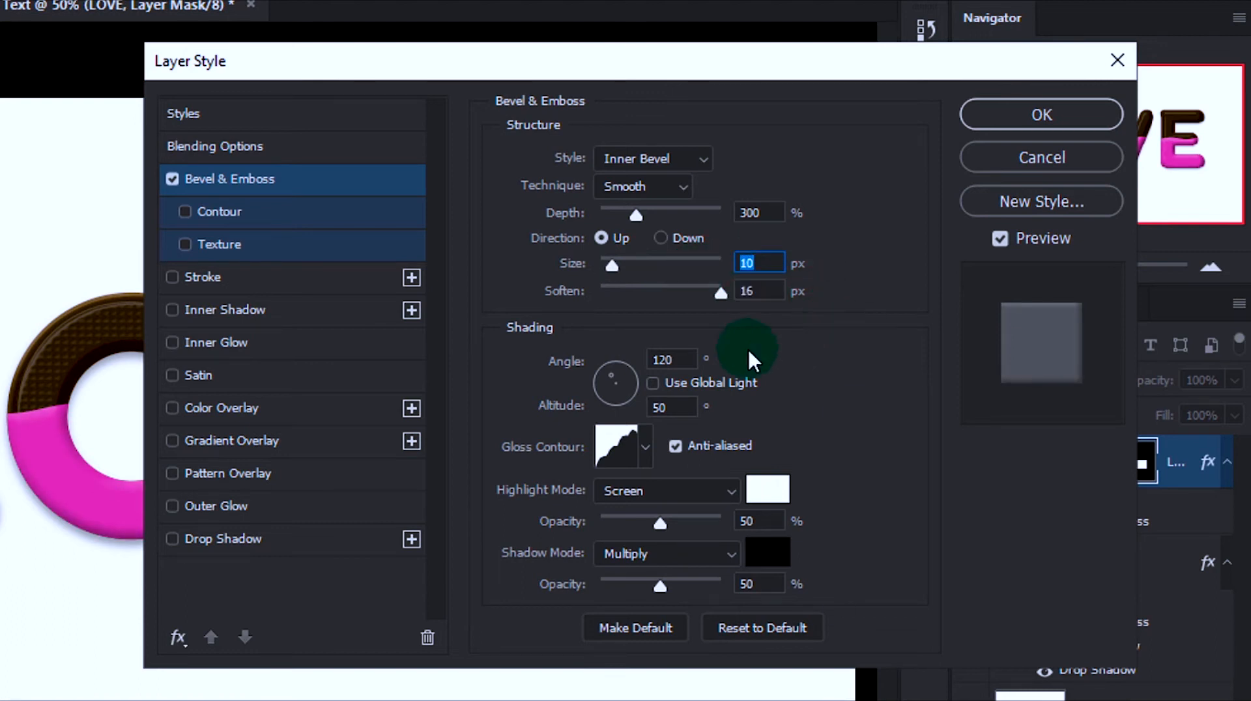
- Set the altitude of the bevel's shading light to 30°
{"action": "double_click", "coordinate": [663, 359]}
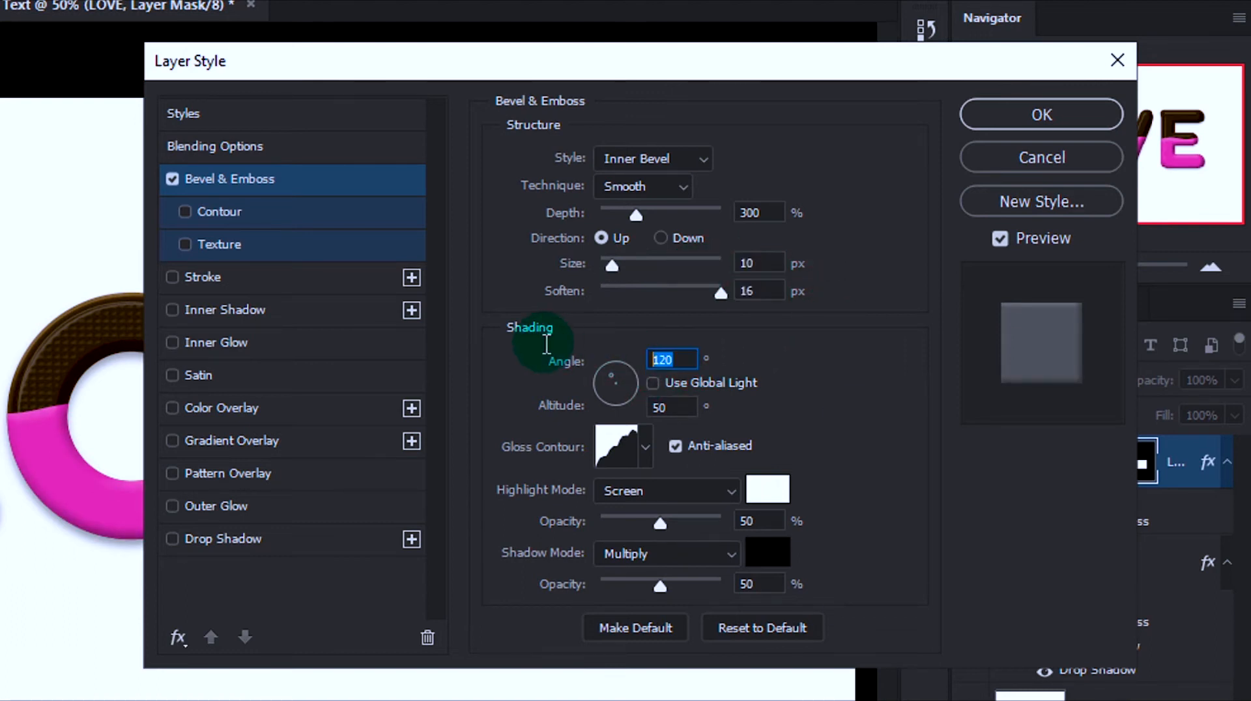
{"action": "double_click", "coordinate": [668, 407]}
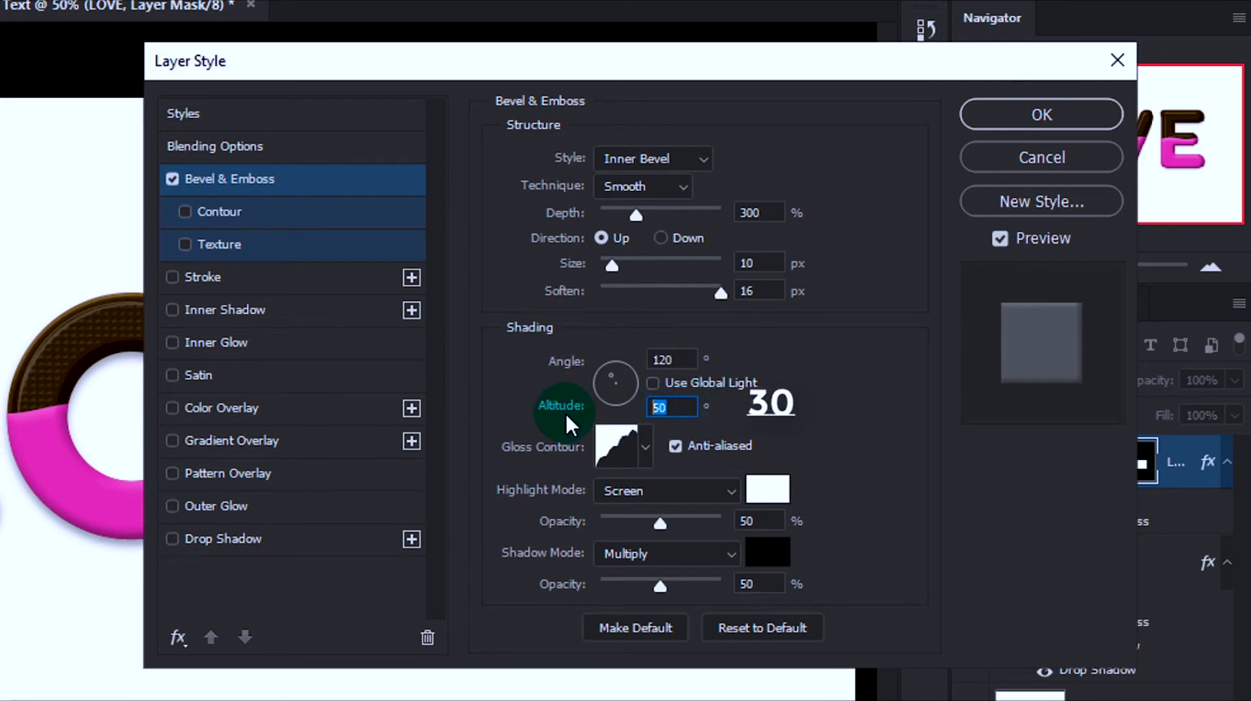
{"action": "type", "text": "30"}
{"action": "left_click", "coordinate": [820, 446]}
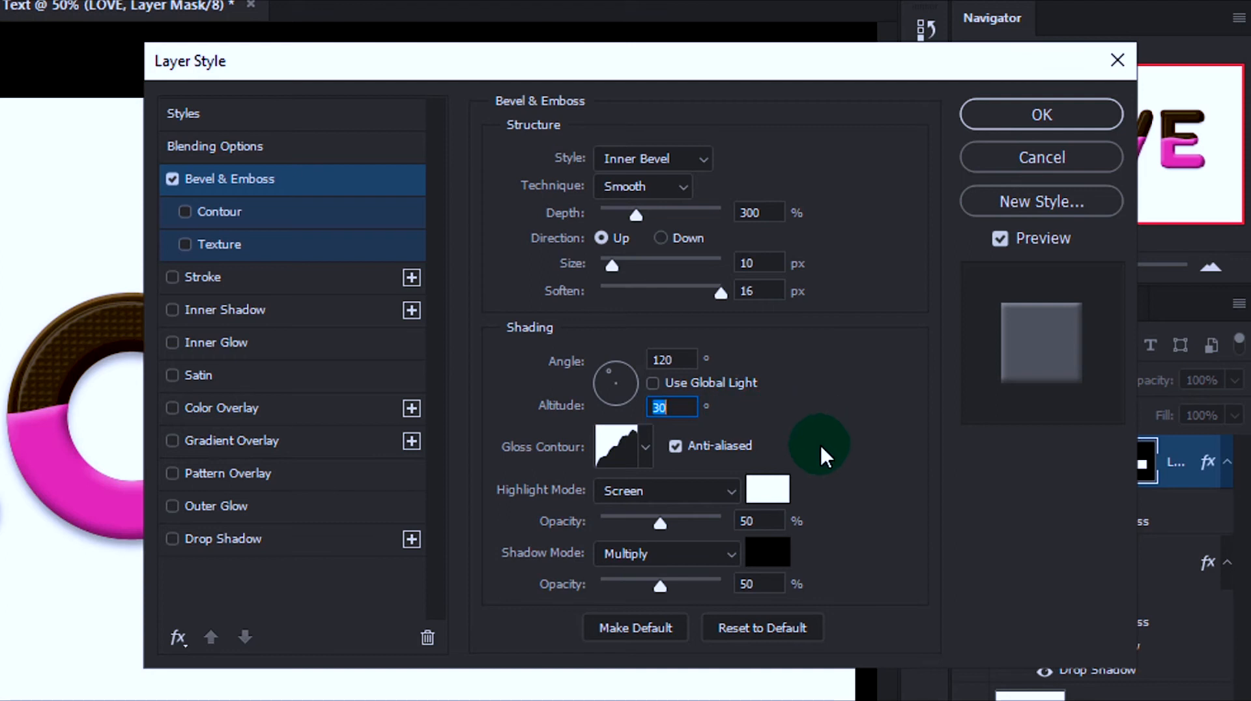
- Set the bevel's highlight to Overlay at 100% opacity and its shadow to Overlay at 75% opacity
{"action": "left_click", "coordinate": [684, 485]}
{"action": "left_click", "coordinate": [640, 542]}
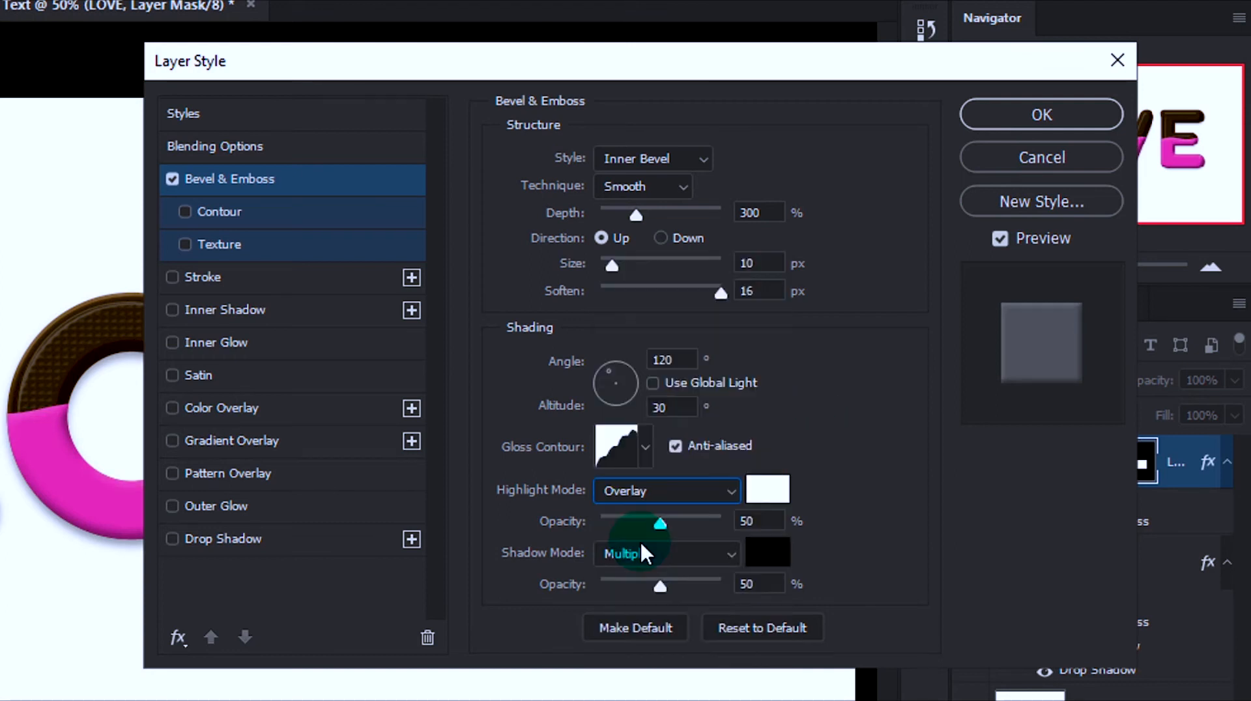
{"action": "left_click", "coordinate": [633, 551]}
{"action": "left_click", "coordinate": [630, 554]}
{"action": "left_click", "coordinate": [680, 522]}
{"action": "left_click_drag", "start_coordinate": [706, 525], "coordinate": [720, 522]}
{"action": "left_click", "coordinate": [660, 585]}
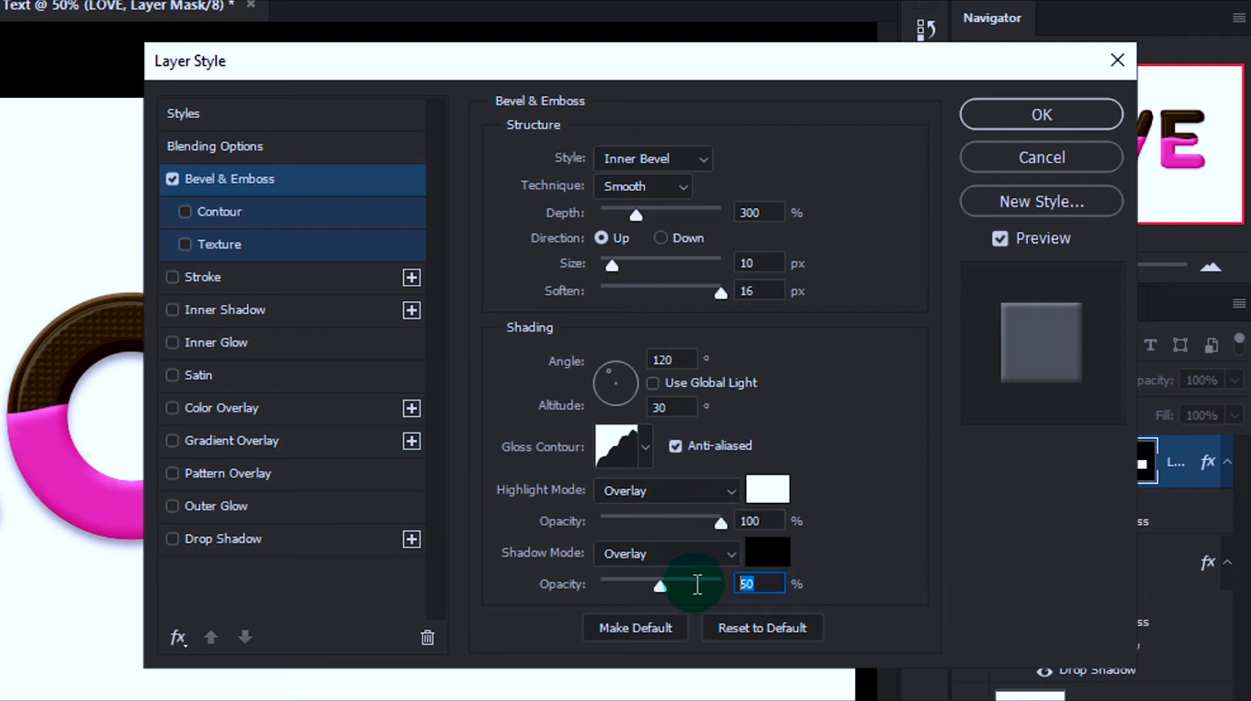
{"action": "left_click_drag", "start_coordinate": [674, 588], "coordinate": [705, 587]}
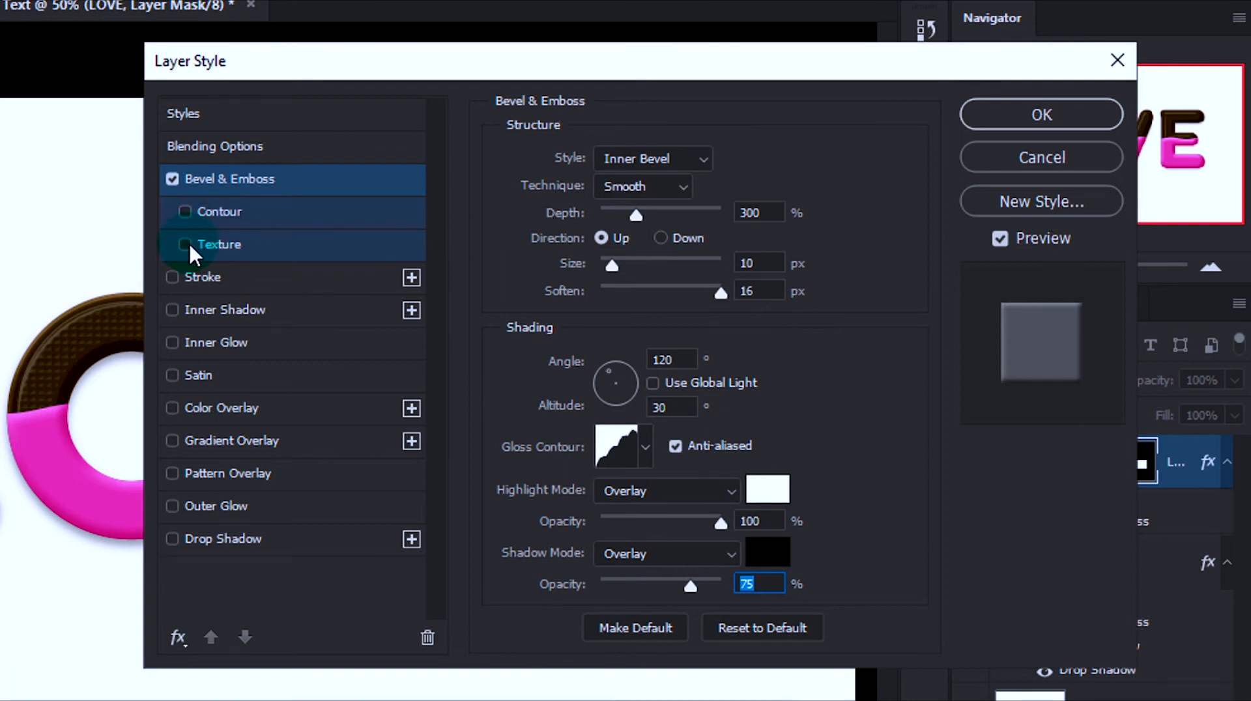
- Add a Texture to the bevel using the dark Rusted Metal pattern, with the depth set to -300%
{"action": "left_click", "coordinate": [214, 245]}
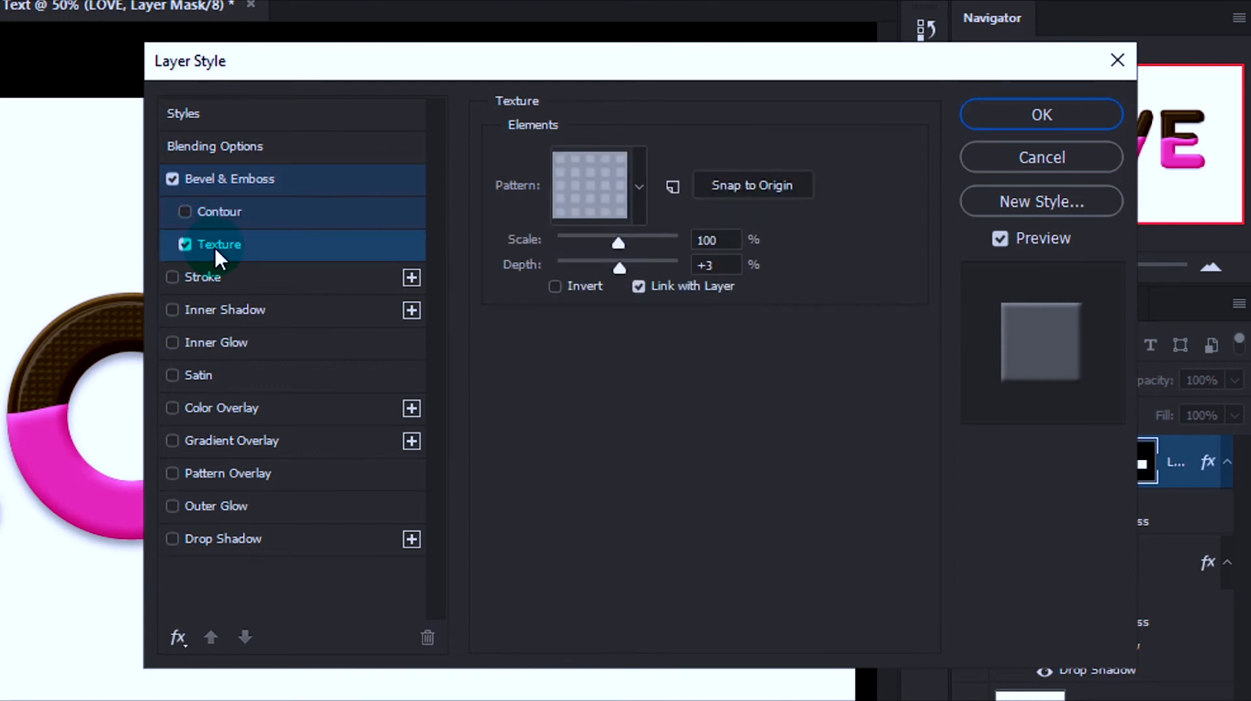
{"action": "left_click", "coordinate": [636, 204]}
{"action": "left_click", "coordinate": [641, 388]}
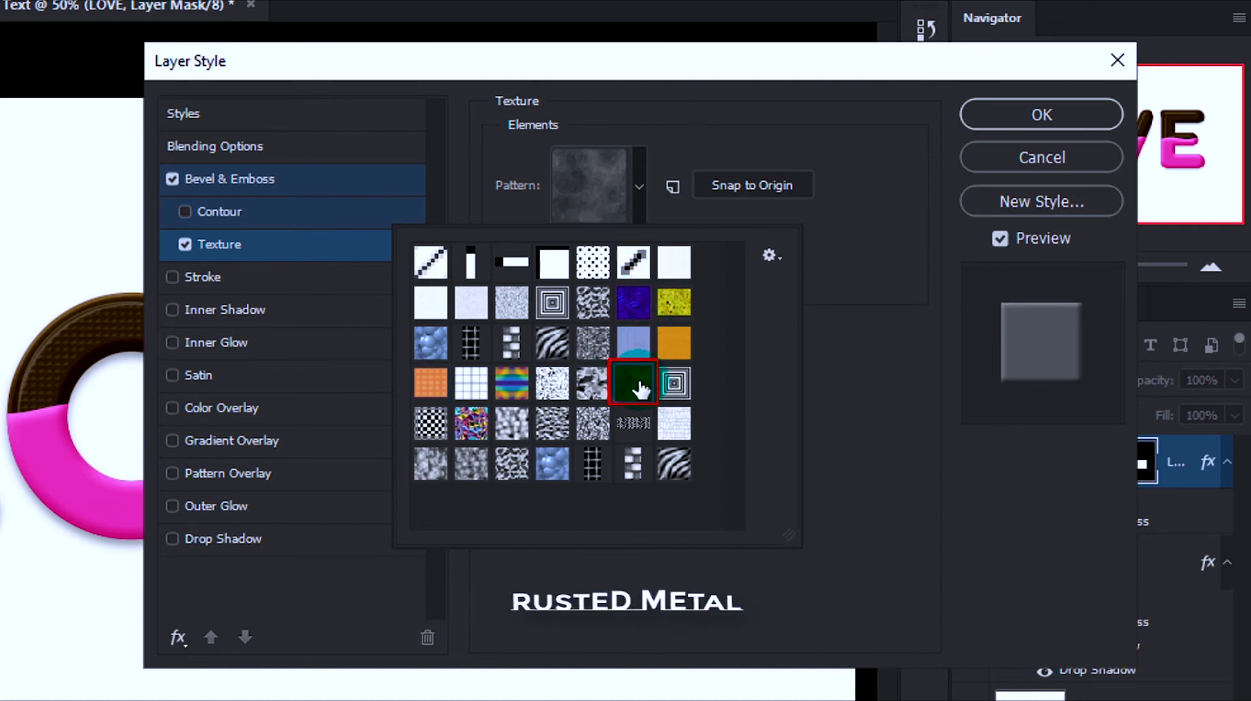
{"action": "left_click", "coordinate": [848, 316]}
{"action": "left_click", "coordinate": [717, 265]}
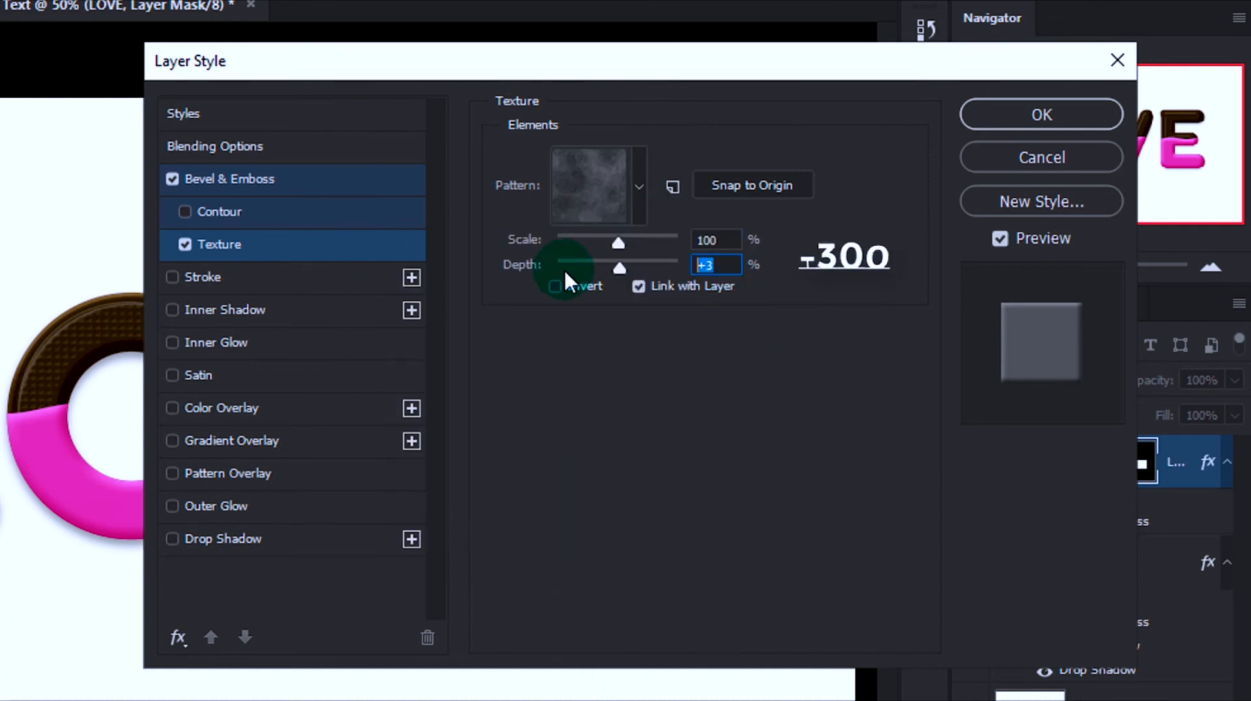
{"action": "type", "text": "-300"}
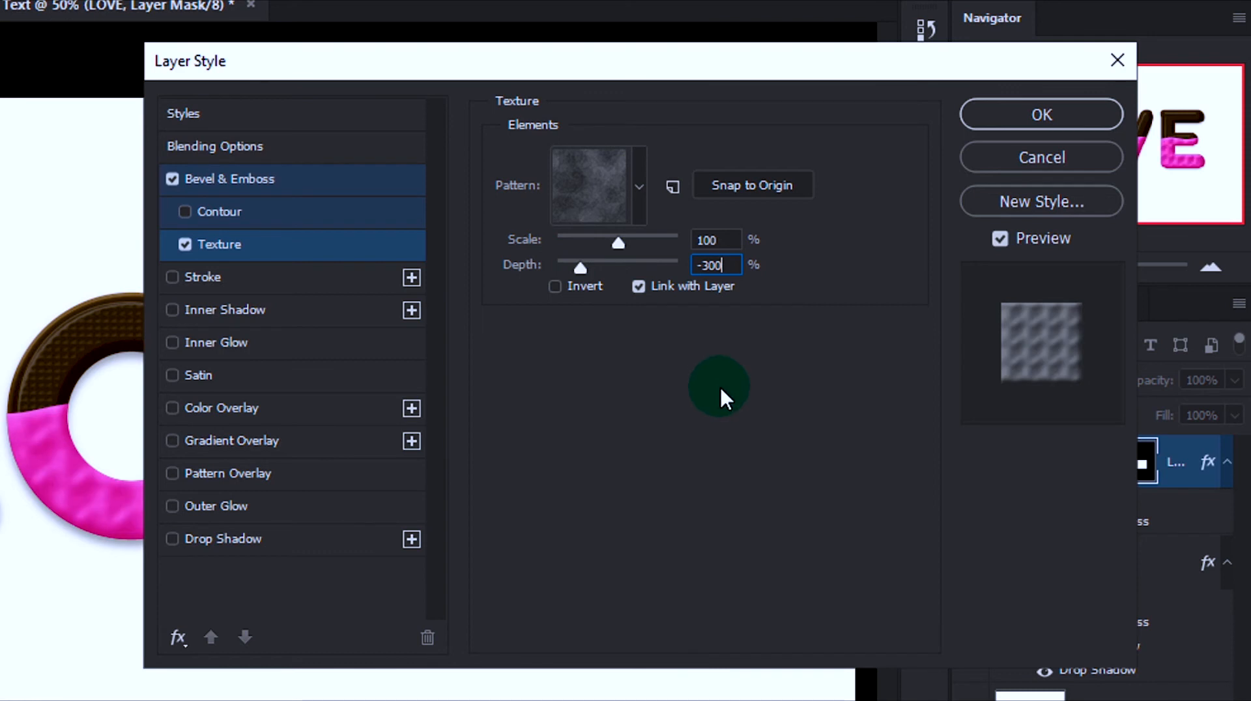
{"action": "left_click", "coordinate": [662, 432]}
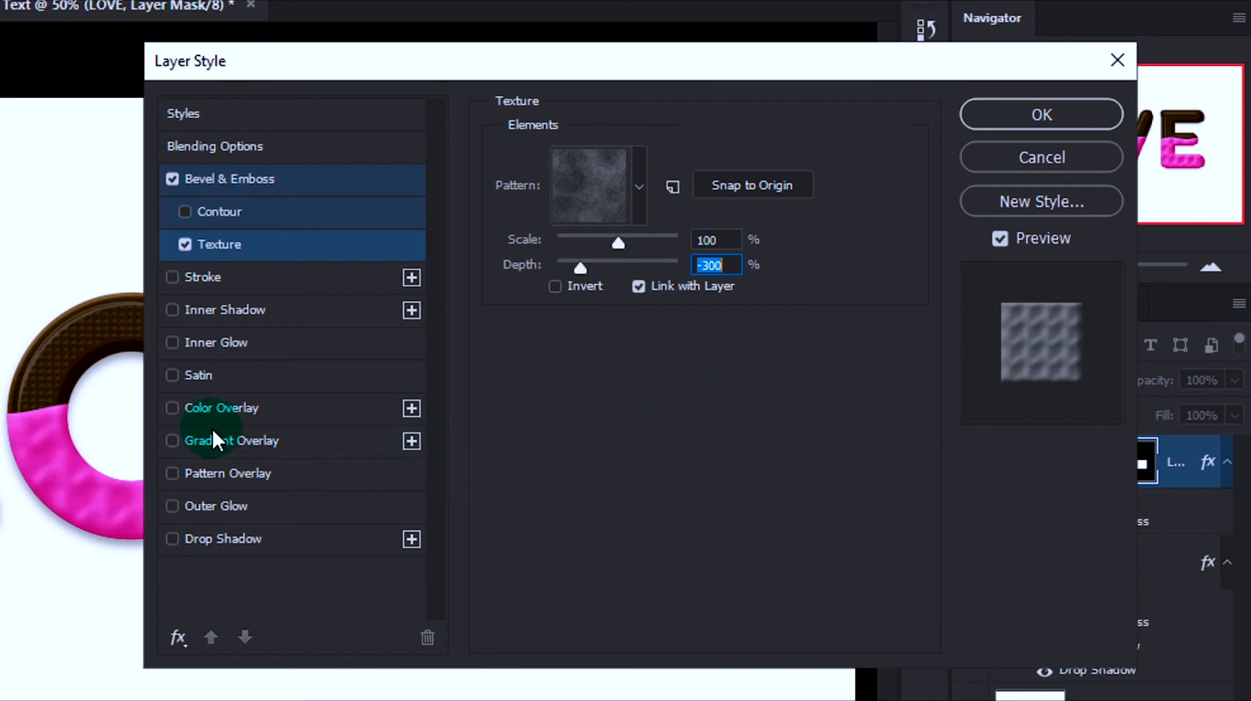
- Add an Inner Shadow to the pink coating, blended as Soft Light at 40% opacity
{"action": "left_click", "coordinate": [200, 312]}
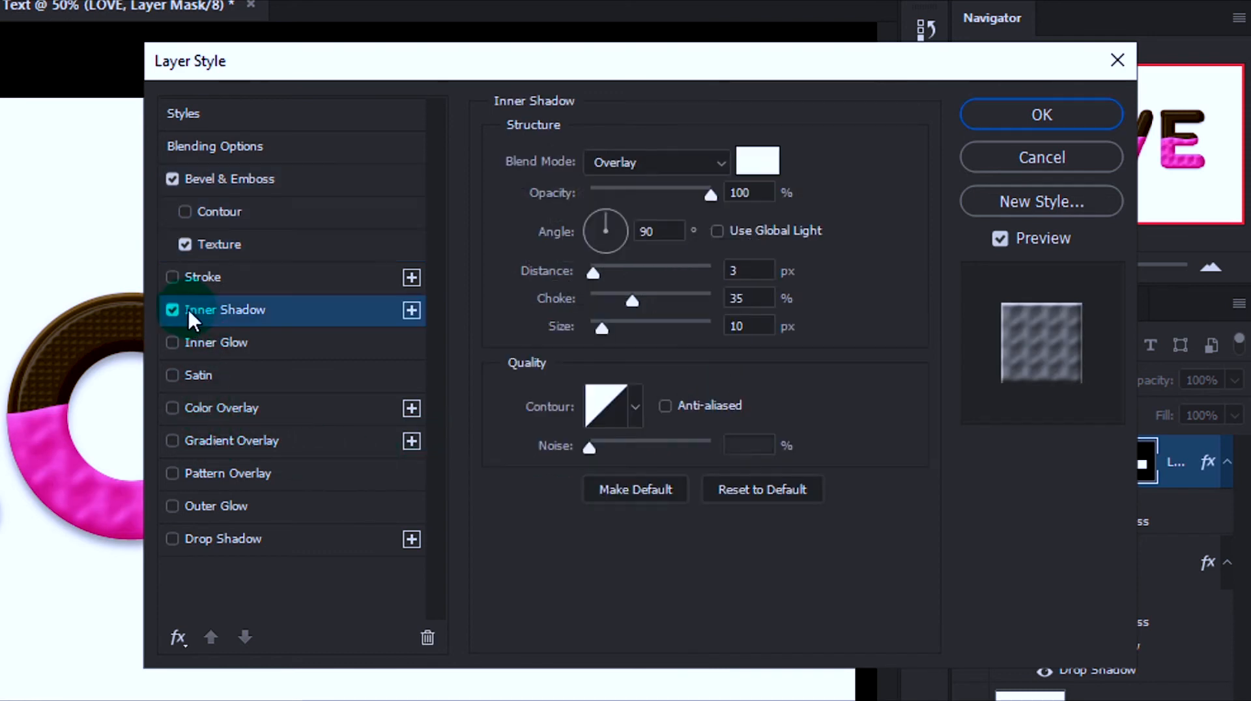
{"action": "left_click", "coordinate": [652, 169]}
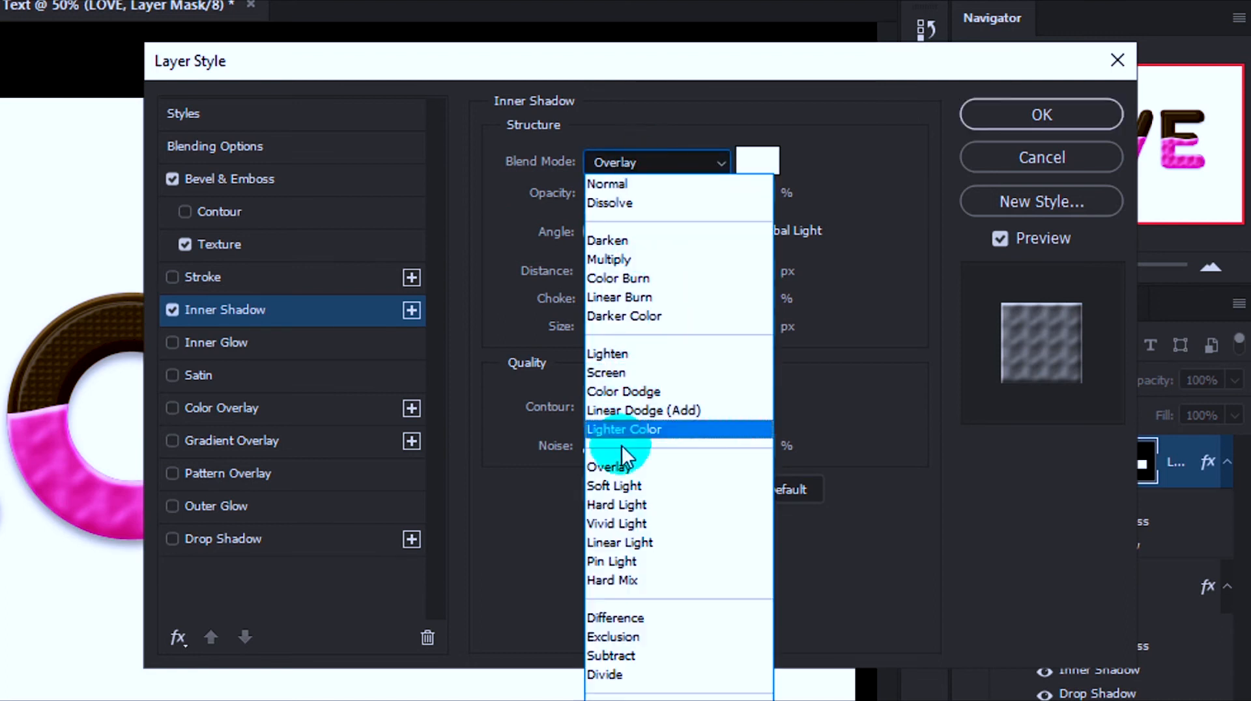
{"action": "left_click", "coordinate": [616, 490]}
{"action": "double_click", "coordinate": [733, 190]}
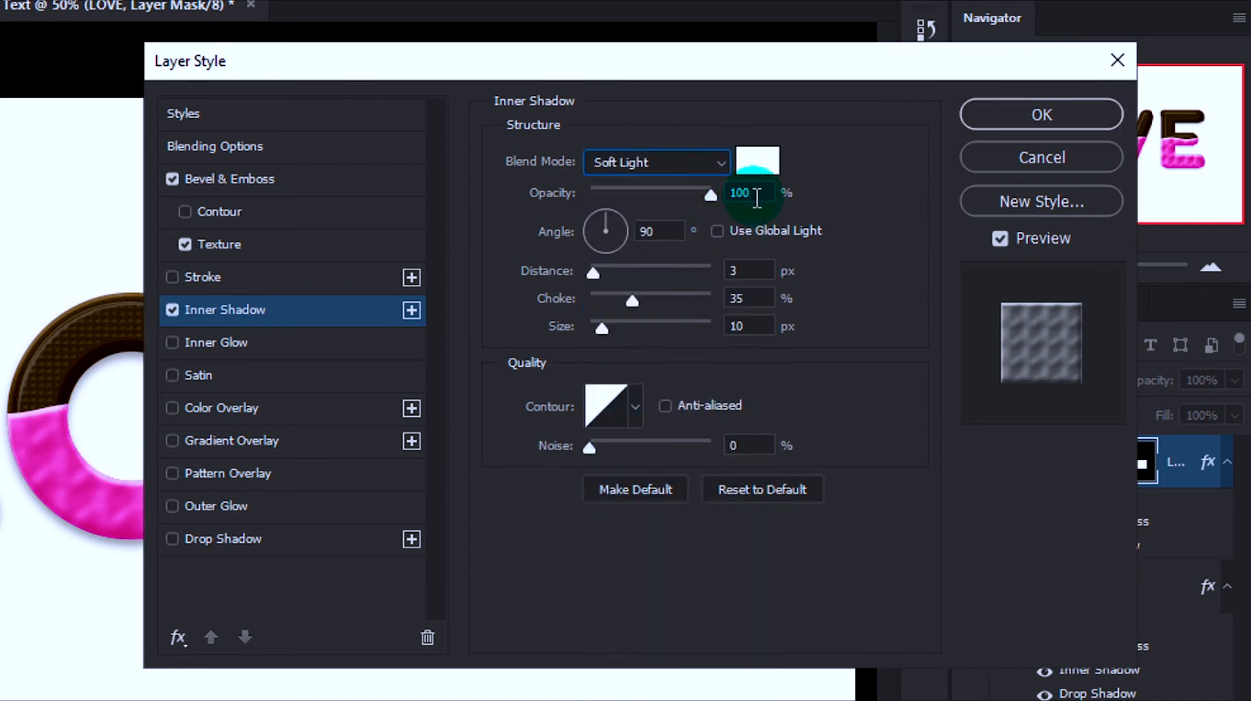
{"action": "type", "text": "40"}
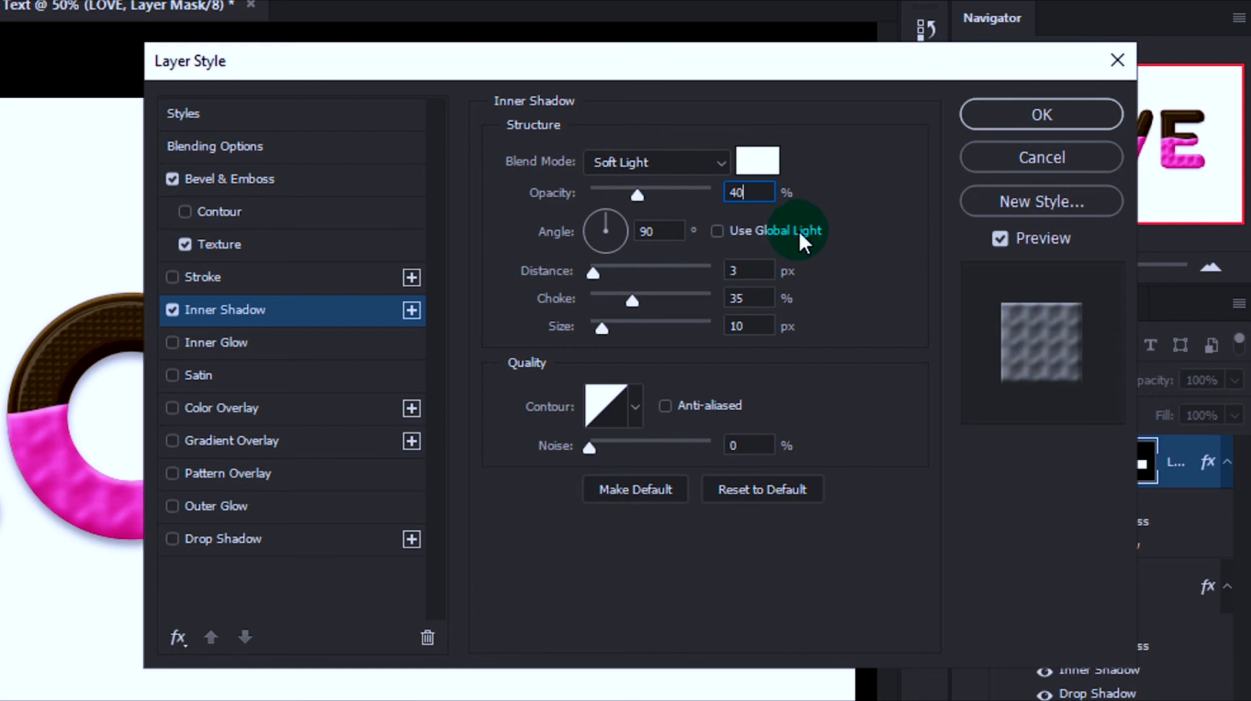
- Set the inner shadow's distance to 5 px, choke to 20% and size to 8 px
{"action": "double_click", "coordinate": [750, 271]}
{"action": "type", "text": "5"}
{"action": "double_click", "coordinate": [749, 298]}
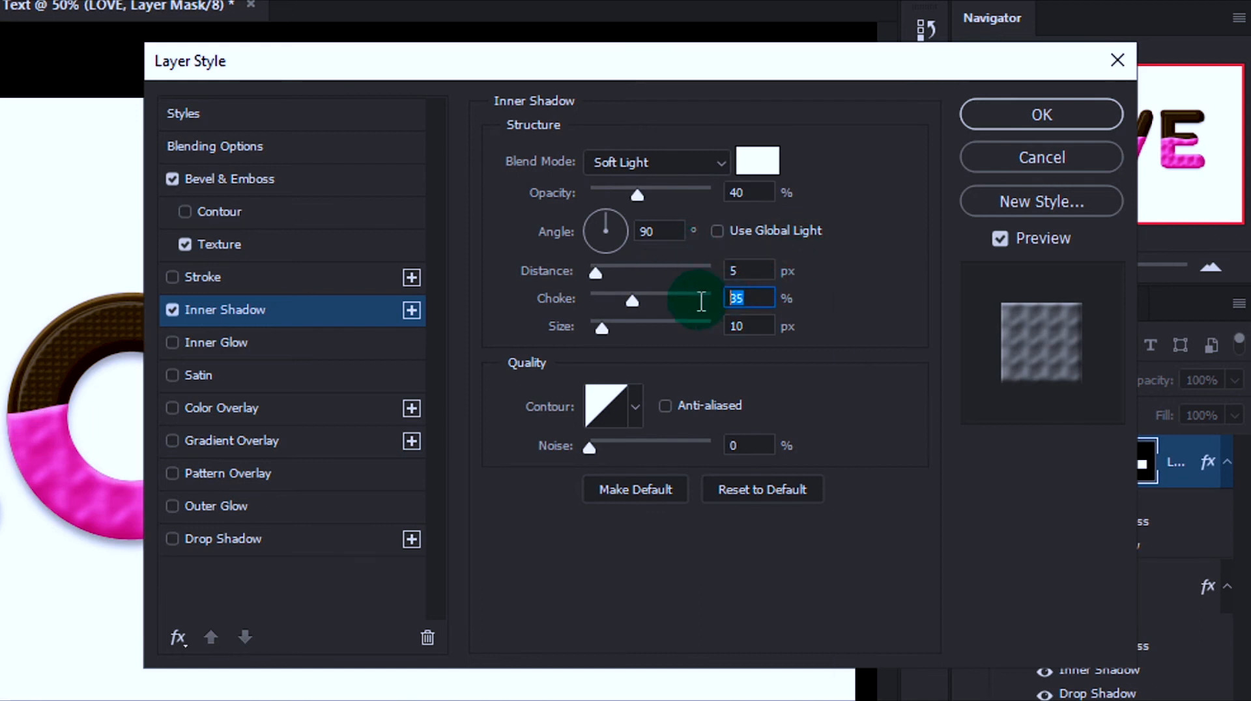
{"action": "type", "text": "20"}
{"action": "double_click", "coordinate": [766, 326]}
{"action": "type", "text": "8"}
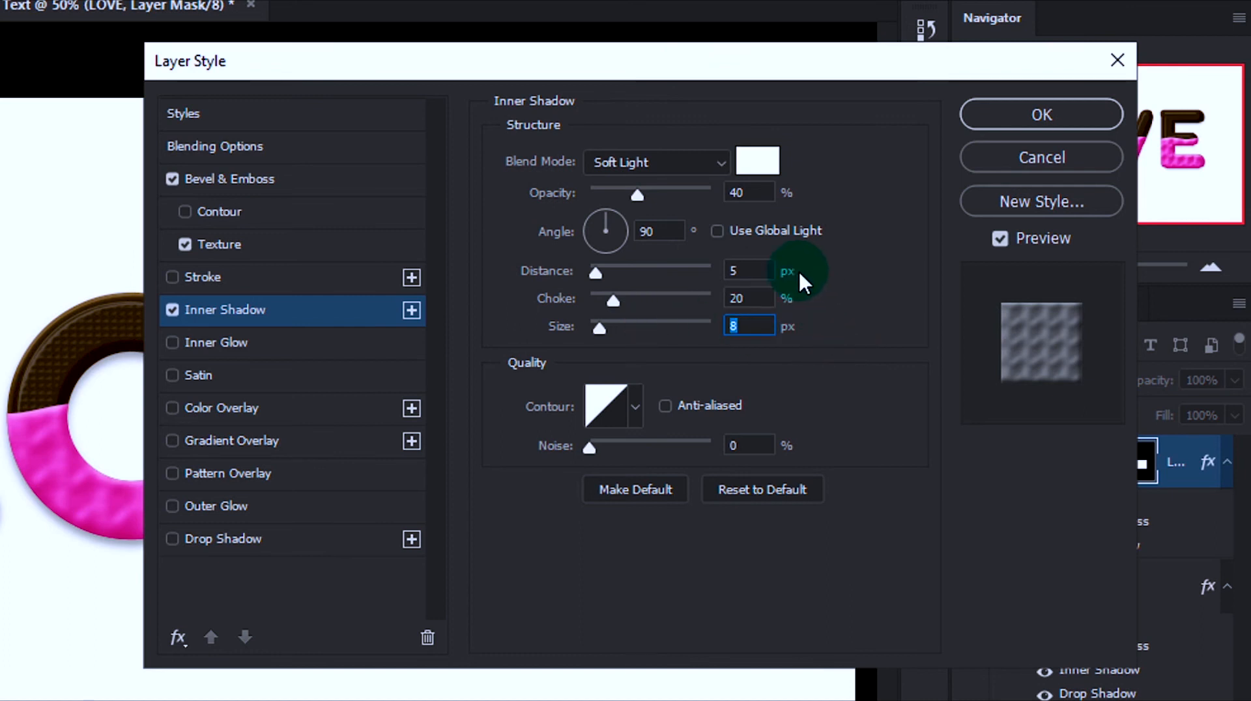
- Set the inner shadow's angle to -90° and apply the layer style to the pink coating
{"action": "double_click", "coordinate": [656, 230]}
{"action": "type", "text": "-90"}
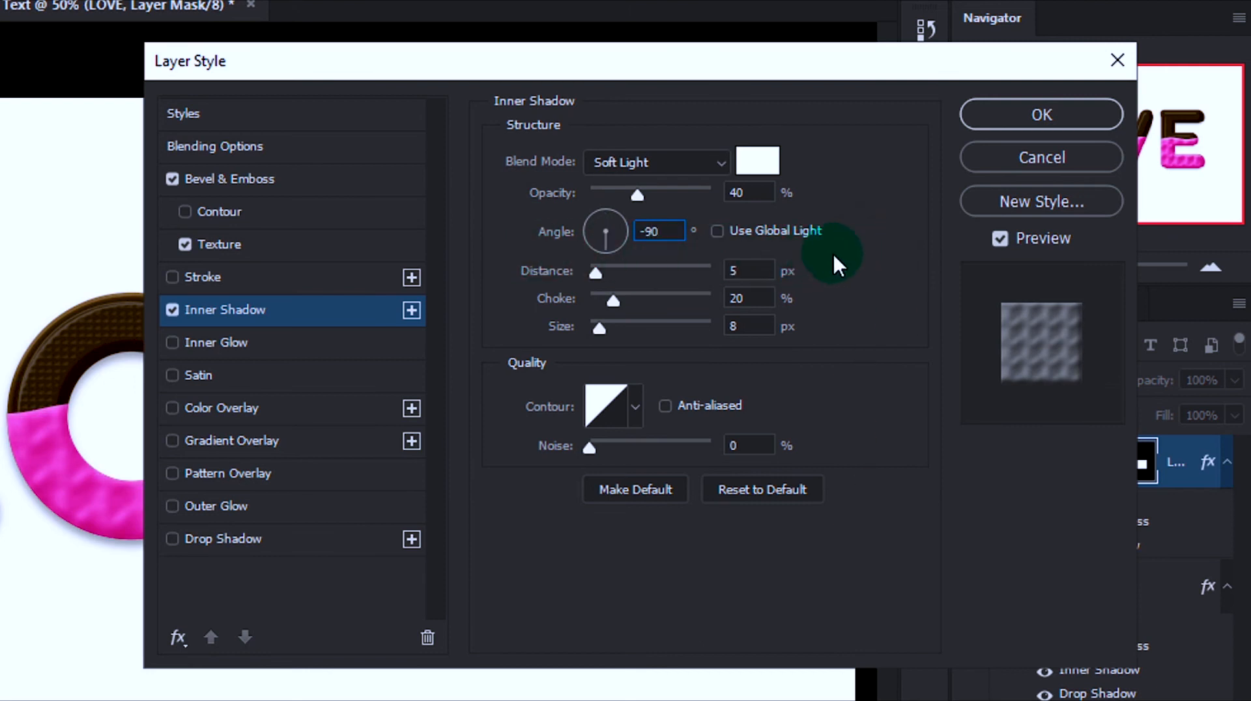
{"action": "left_click", "coordinate": [856, 397]}
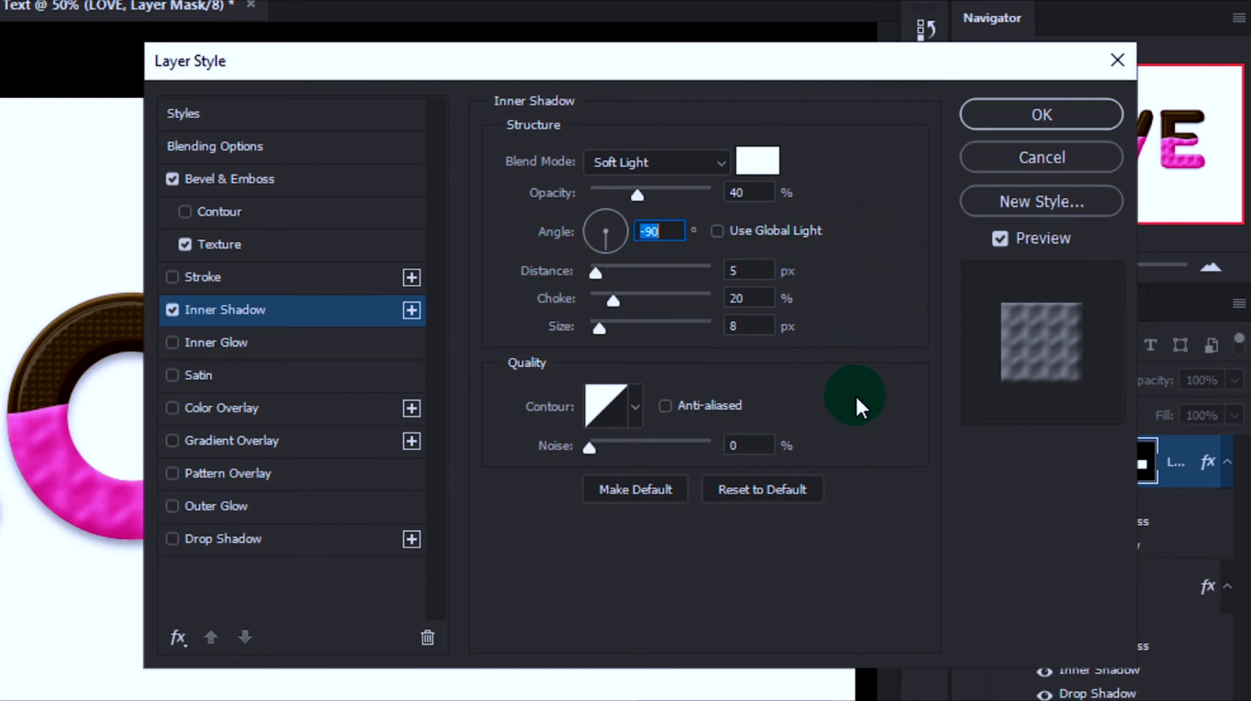
{"action": "left_click", "coordinate": [1039, 118]}
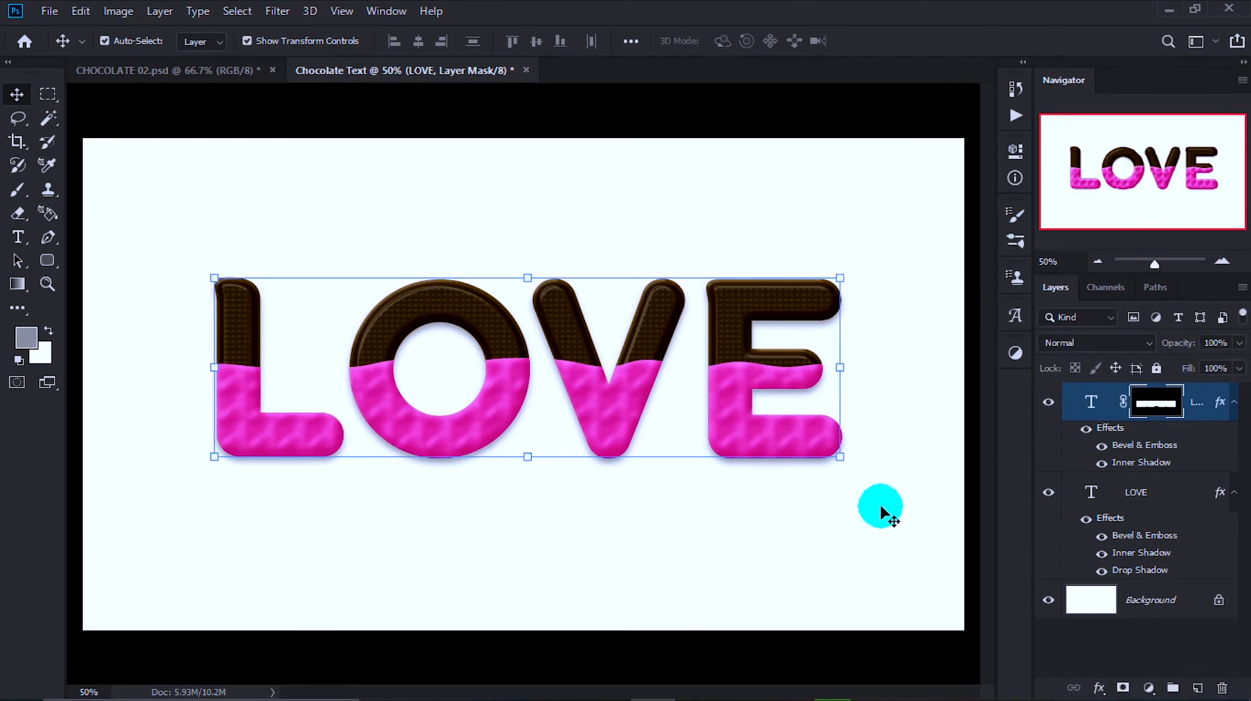
- Fill the Background layer with a radial gradient from white inside the letter O to light blue around it
{"action": "left_click", "coordinate": [859, 598]}
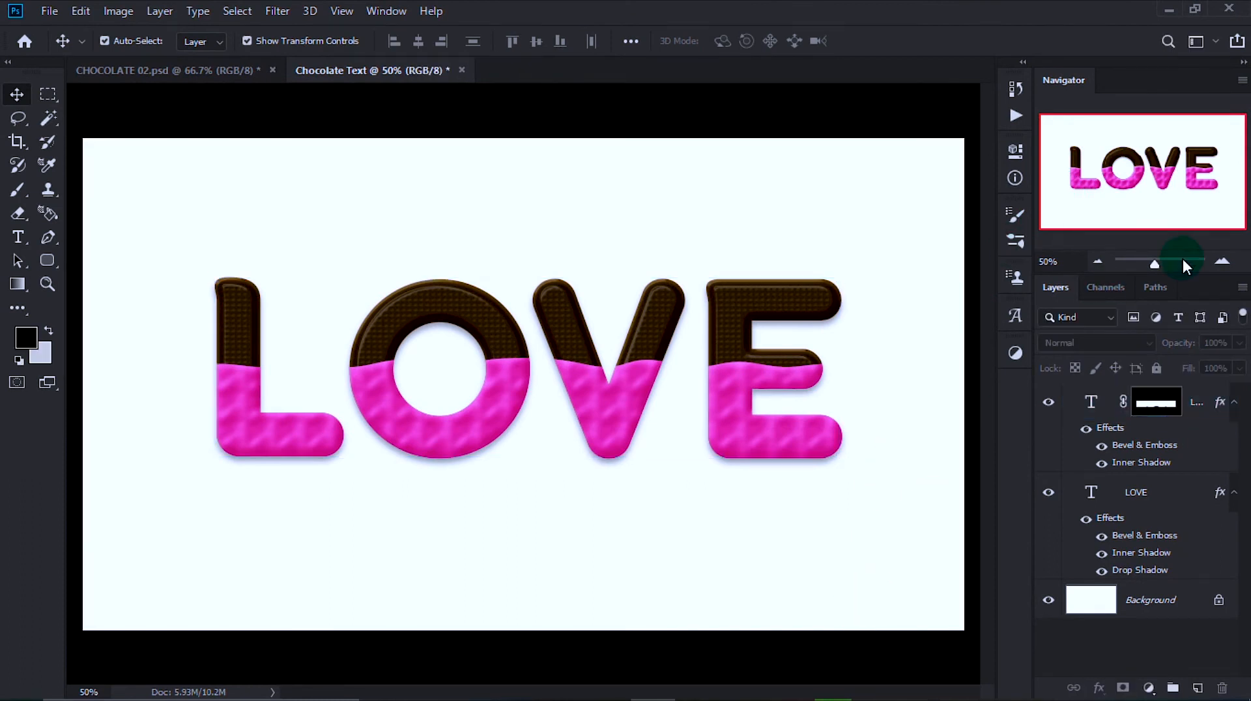
{"action": "left_click", "coordinate": [1183, 259]}
{"action": "left_click", "coordinate": [1091, 261]}
{"action": "left_click", "coordinate": [1091, 261]}
{"action": "left_click", "coordinate": [1111, 600]}
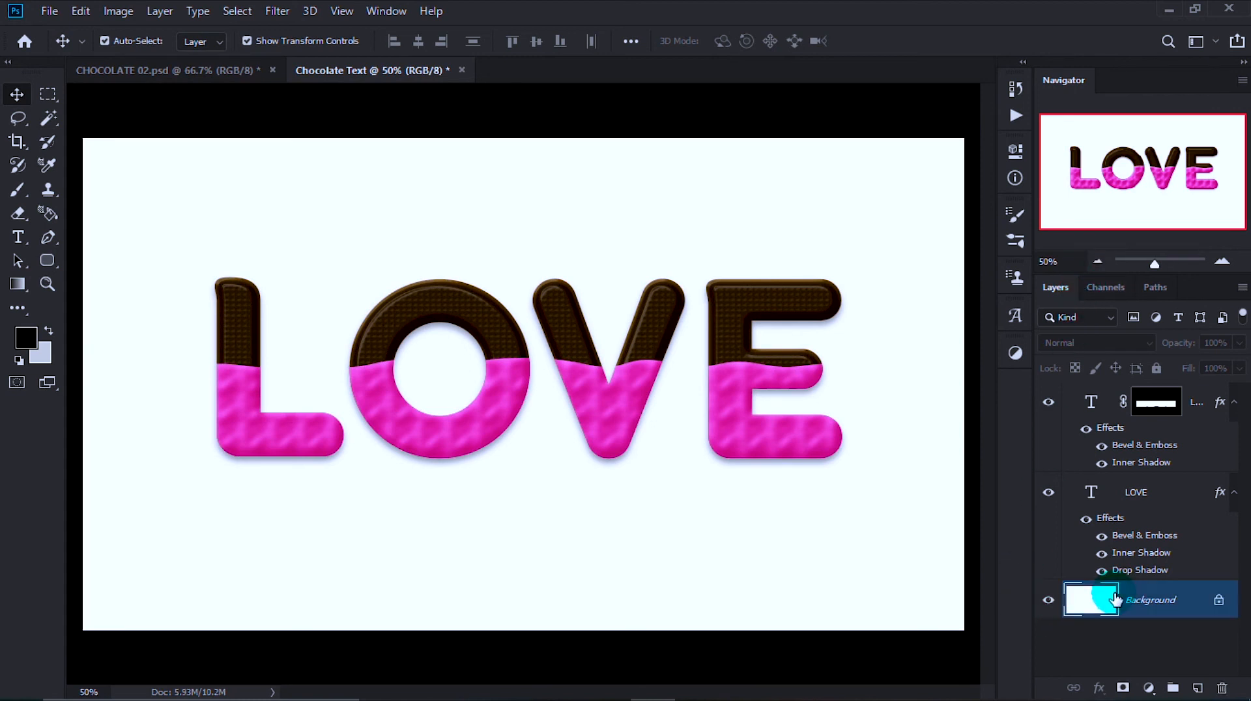
{"action": "left_click", "coordinate": [19, 284]}
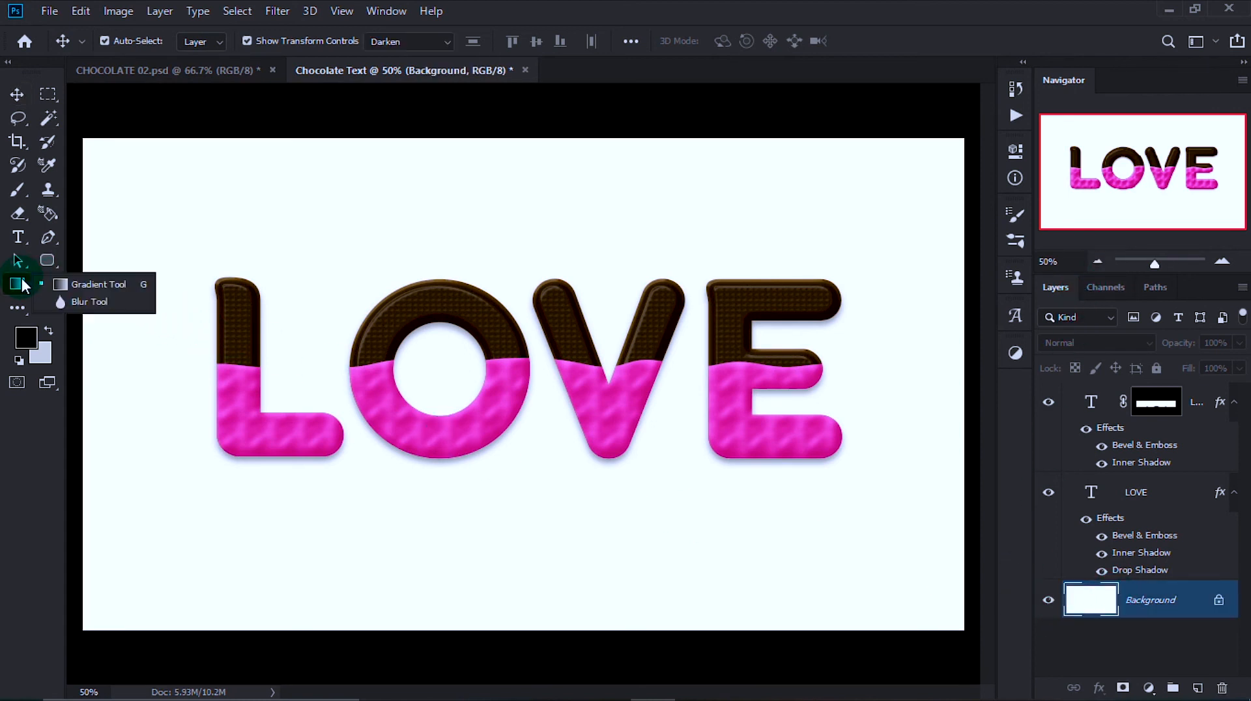
{"action": "left_click", "coordinate": [428, 369]}
{"action": "left_click_drag", "start_coordinate": [428, 370], "coordinate": [520, 456]}
{"action": "key", "text": "ctrl+z"}
- Examine the finished LOVE text against the gradient background at different magnifications
{"action": "left_click", "coordinate": [1223, 261]}
{"action": "left_click", "coordinate": [1223, 261]}
{"action": "left_click", "coordinate": [1222, 261]}
{"action": "left_click", "coordinate": [1223, 262]}
{"action": "left_click", "coordinate": [1223, 261]}
{"action": "left_click", "coordinate": [1222, 261]}
{"action": "left_click", "coordinate": [1223, 261]}
{"action": "left_click", "coordinate": [1126, 172]}
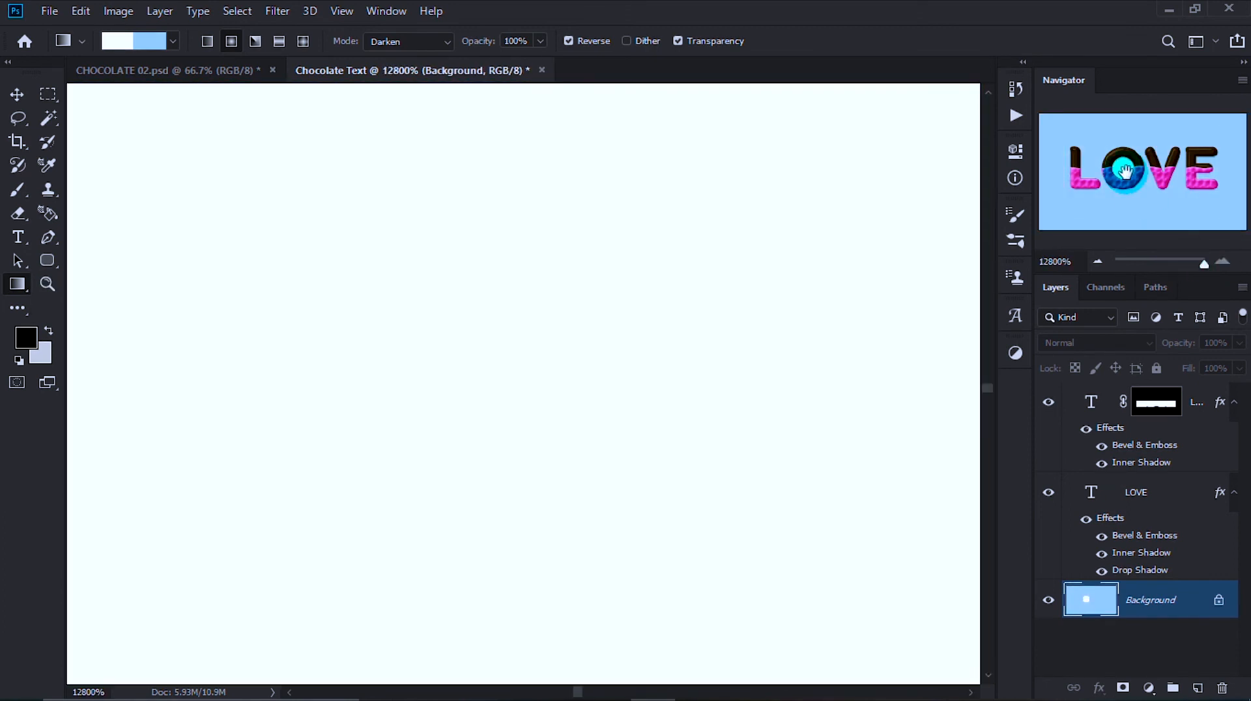
{"action": "left_click_drag", "start_coordinate": [1199, 266], "coordinate": [1143, 266]}
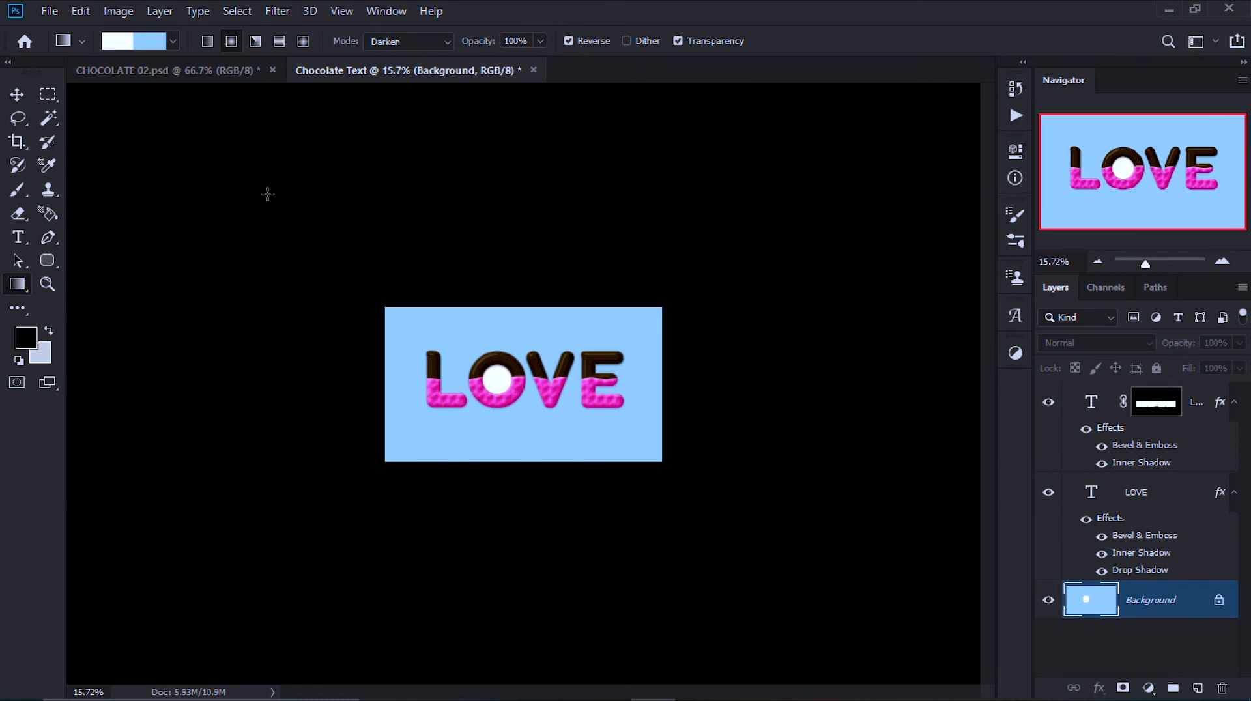
- Switch to the Move tool and bring up the export options for the document
{"action": "left_click", "coordinate": [25, 99]}
{"action": "left_click", "coordinate": [50, 12]}
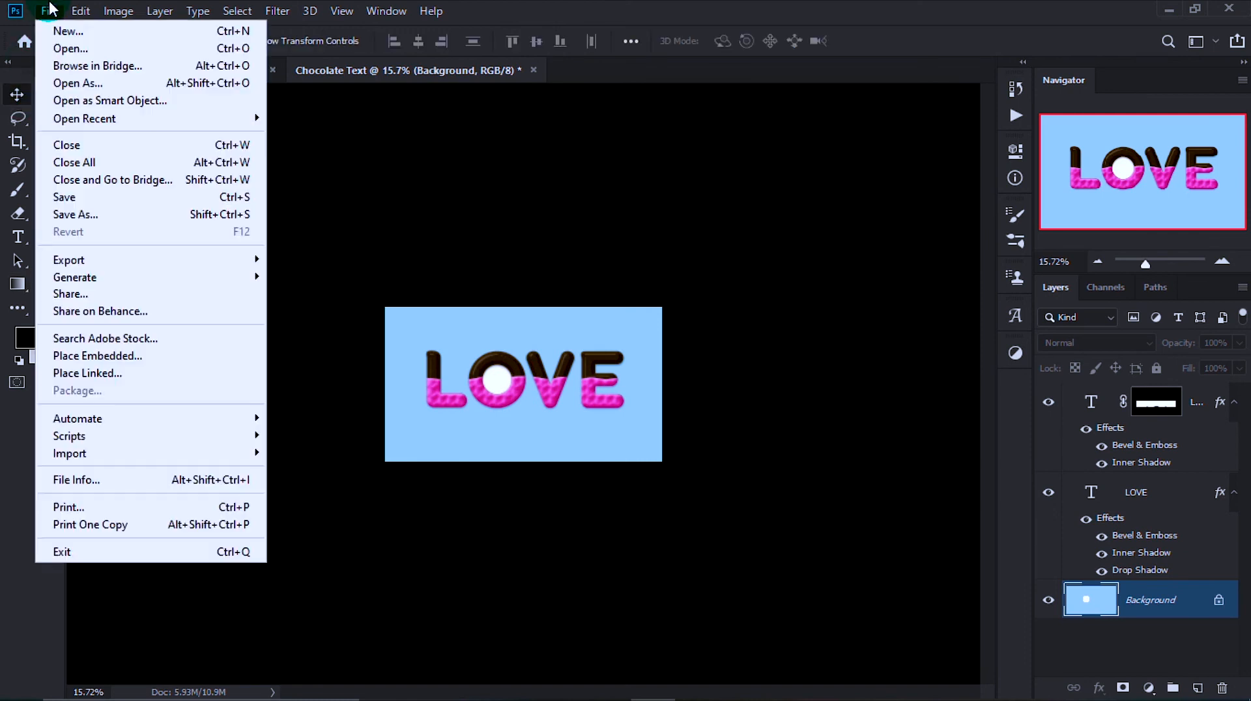
{"action": "mouse_move", "coordinate": [125, 277]}
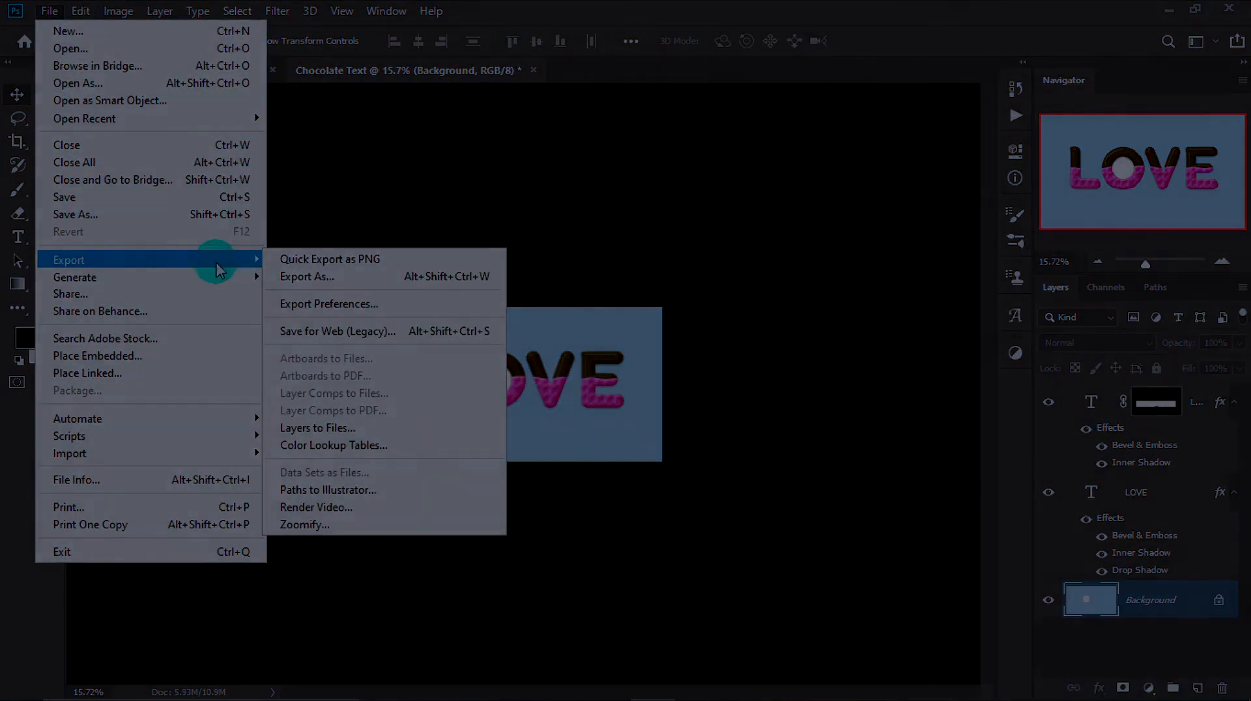